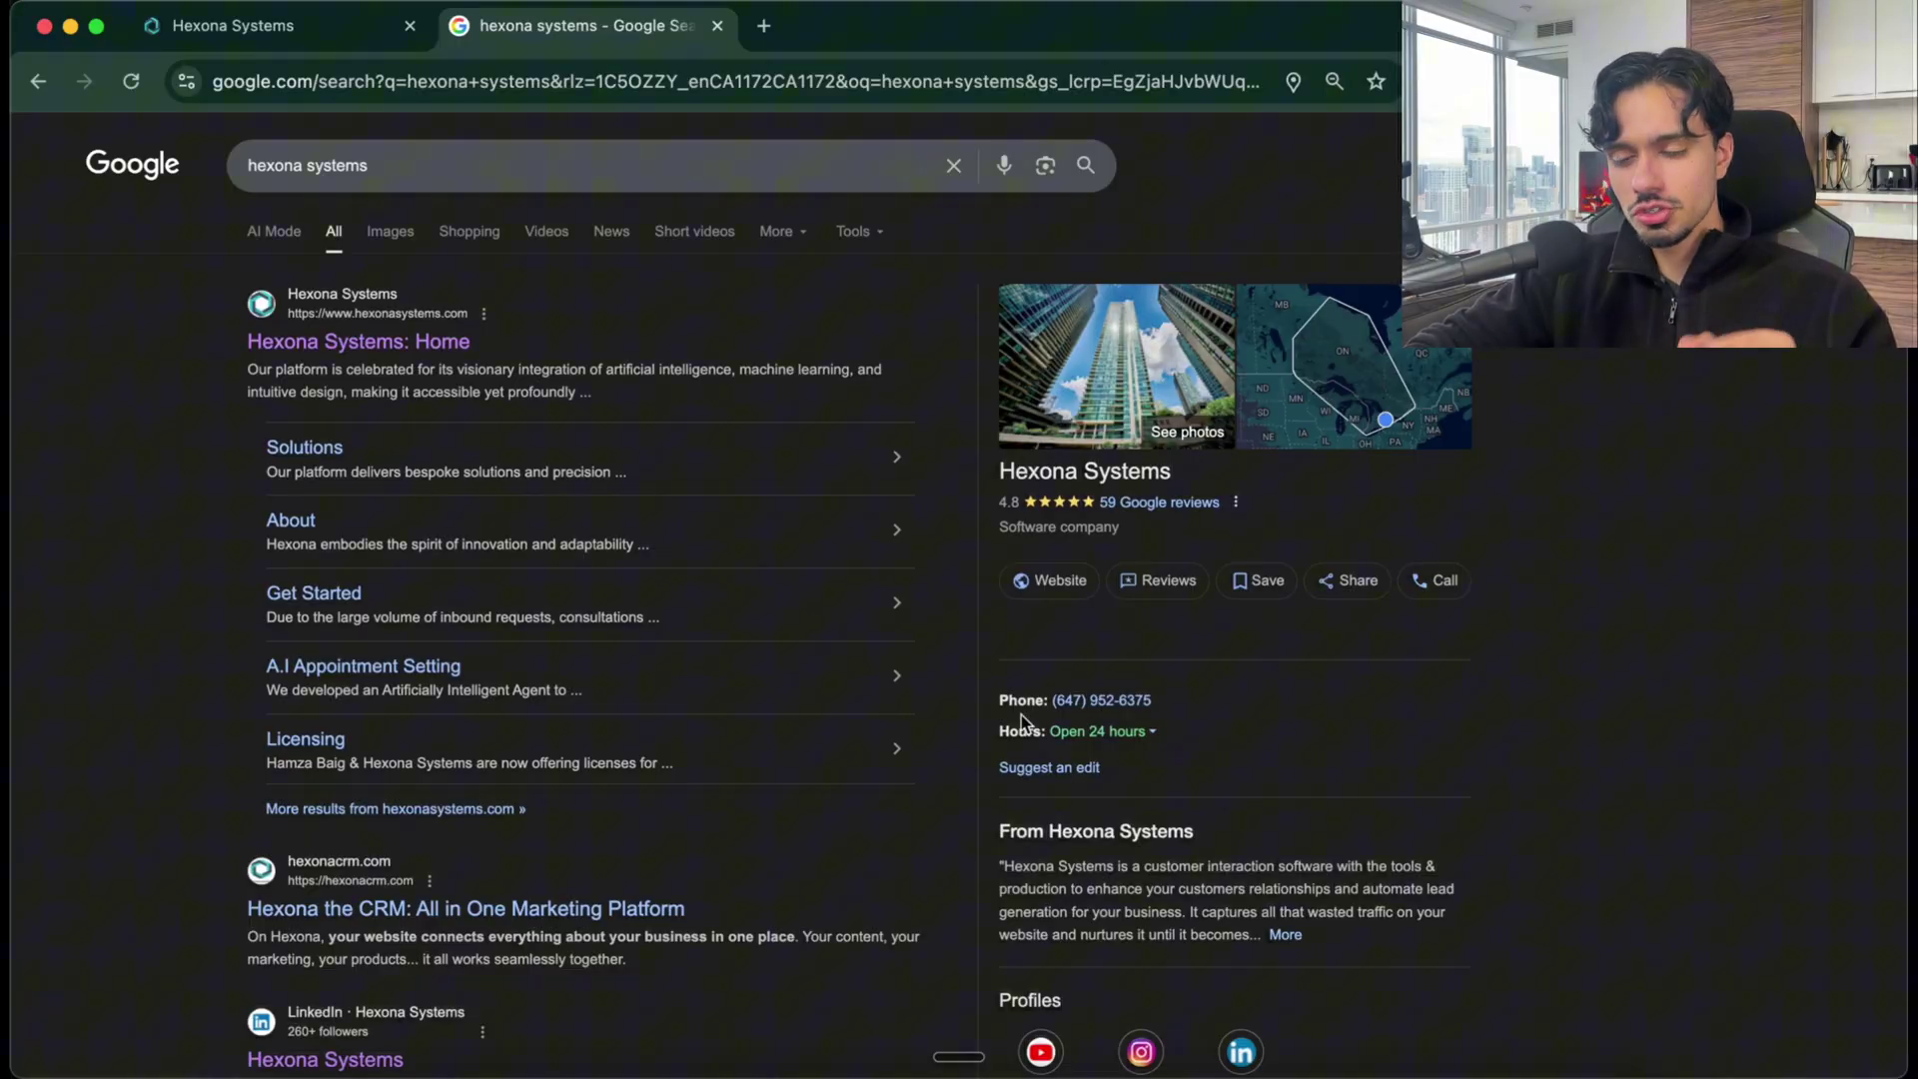
{"action": "scroll", "coordinate": [1259, 840], "scroll_direction": "down", "scroll_amount": 4}
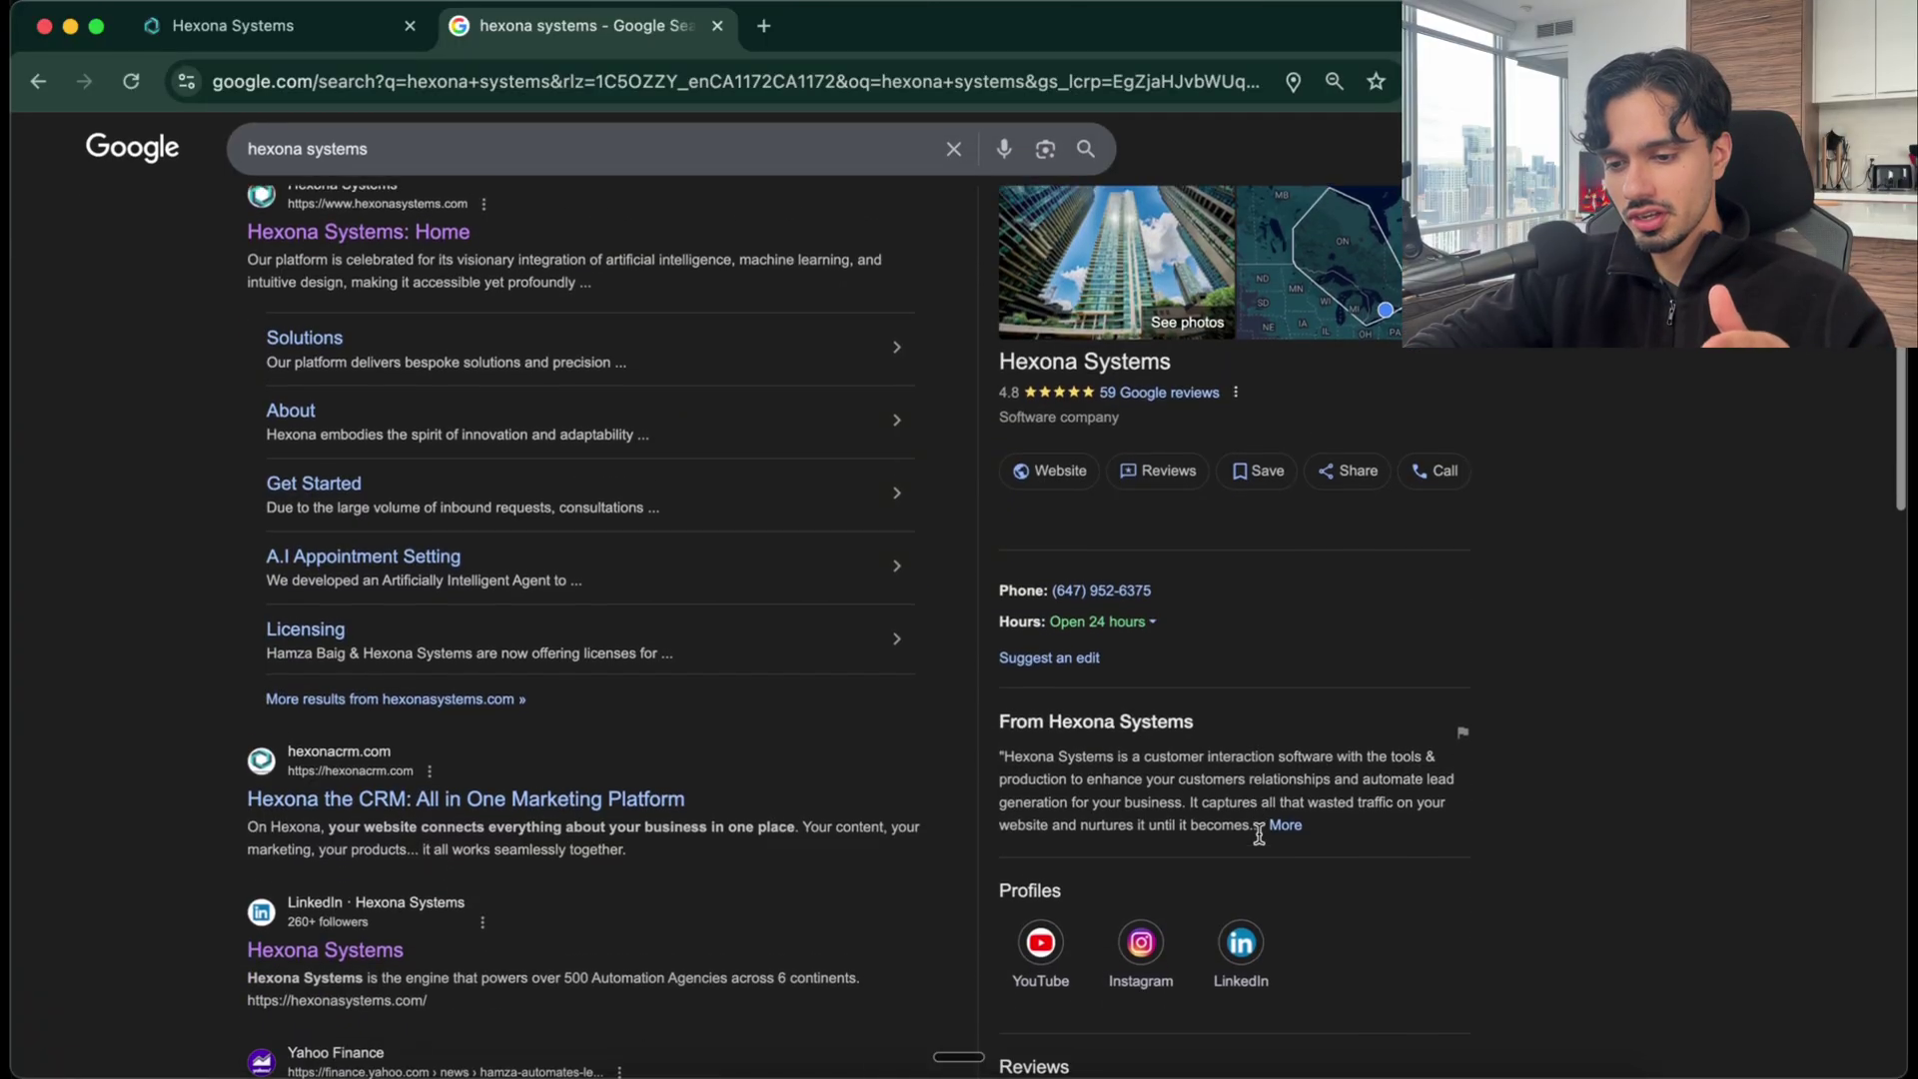
{"action": "scroll", "coordinate": [1258, 834], "scroll_direction": "down", "scroll_amount": 2}
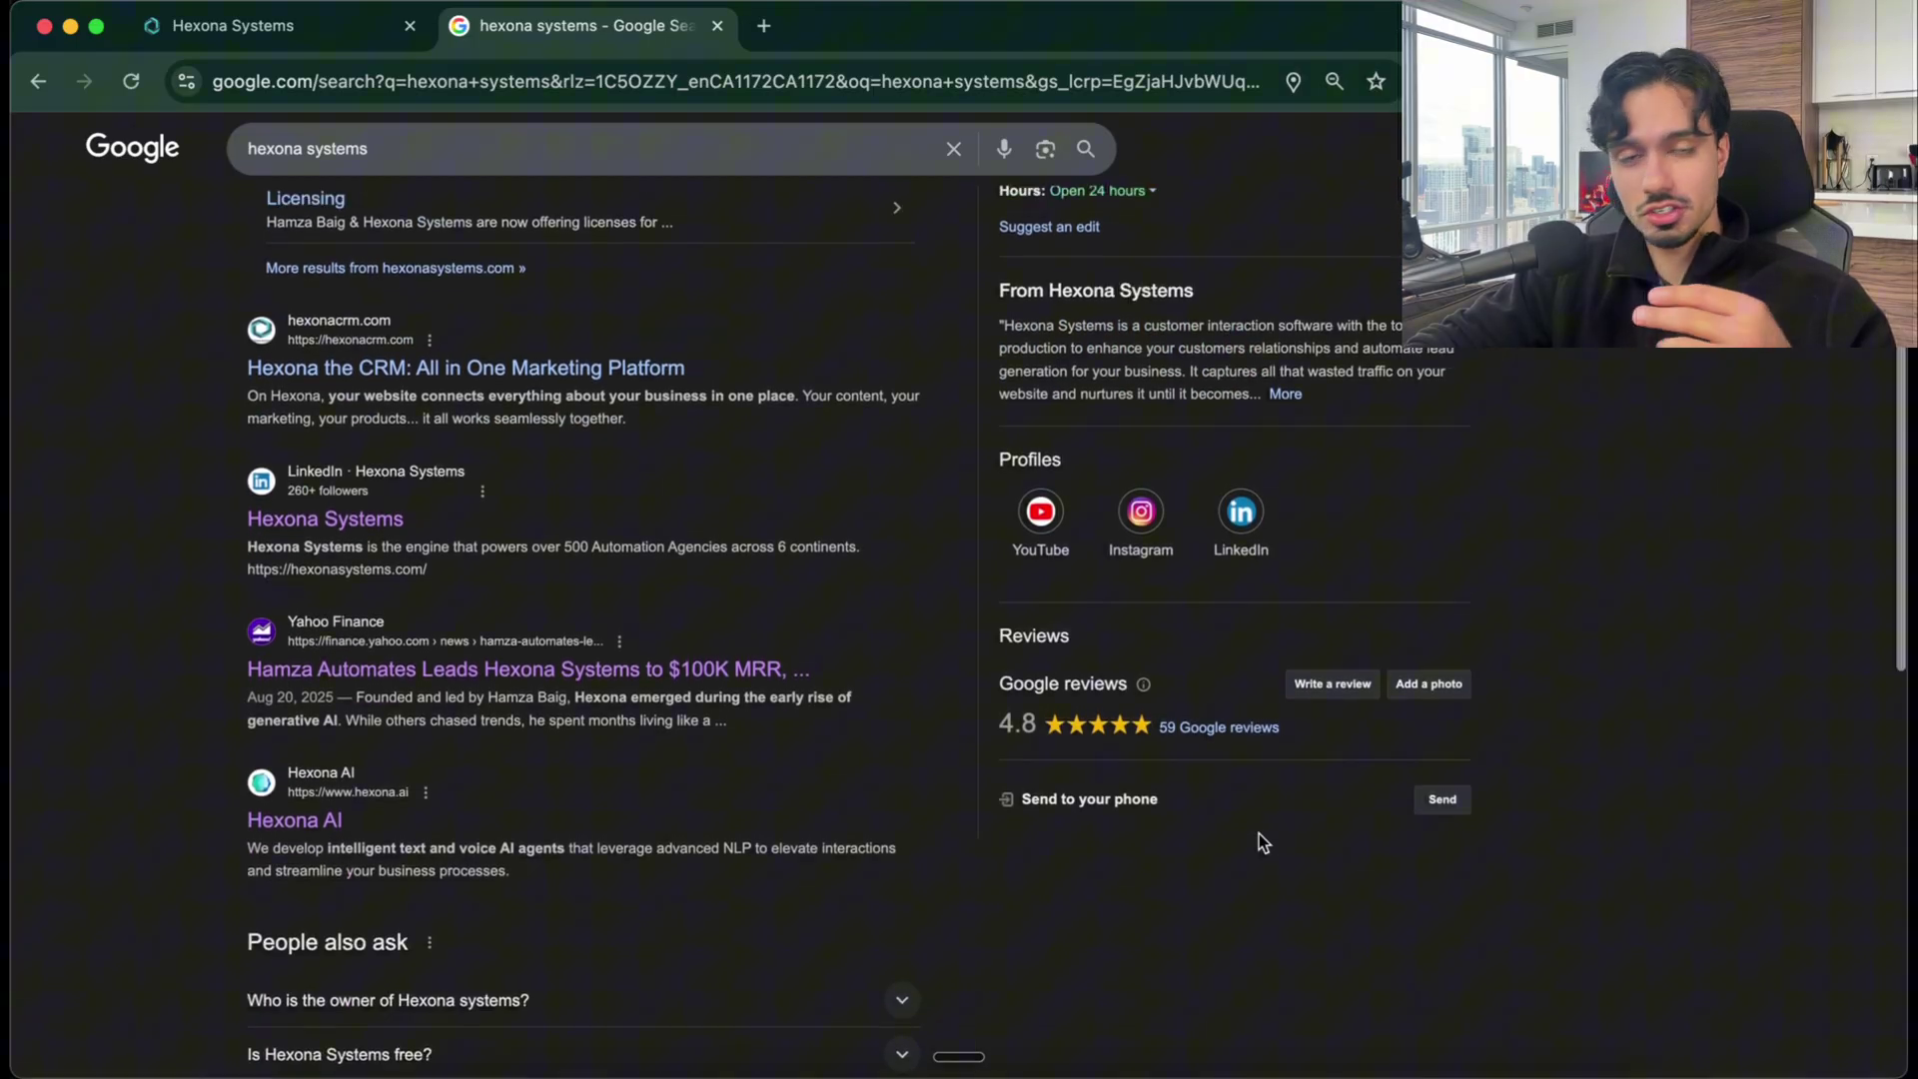
{"action": "scroll", "coordinate": [1259, 834], "scroll_direction": "up", "scroll_amount": 3}
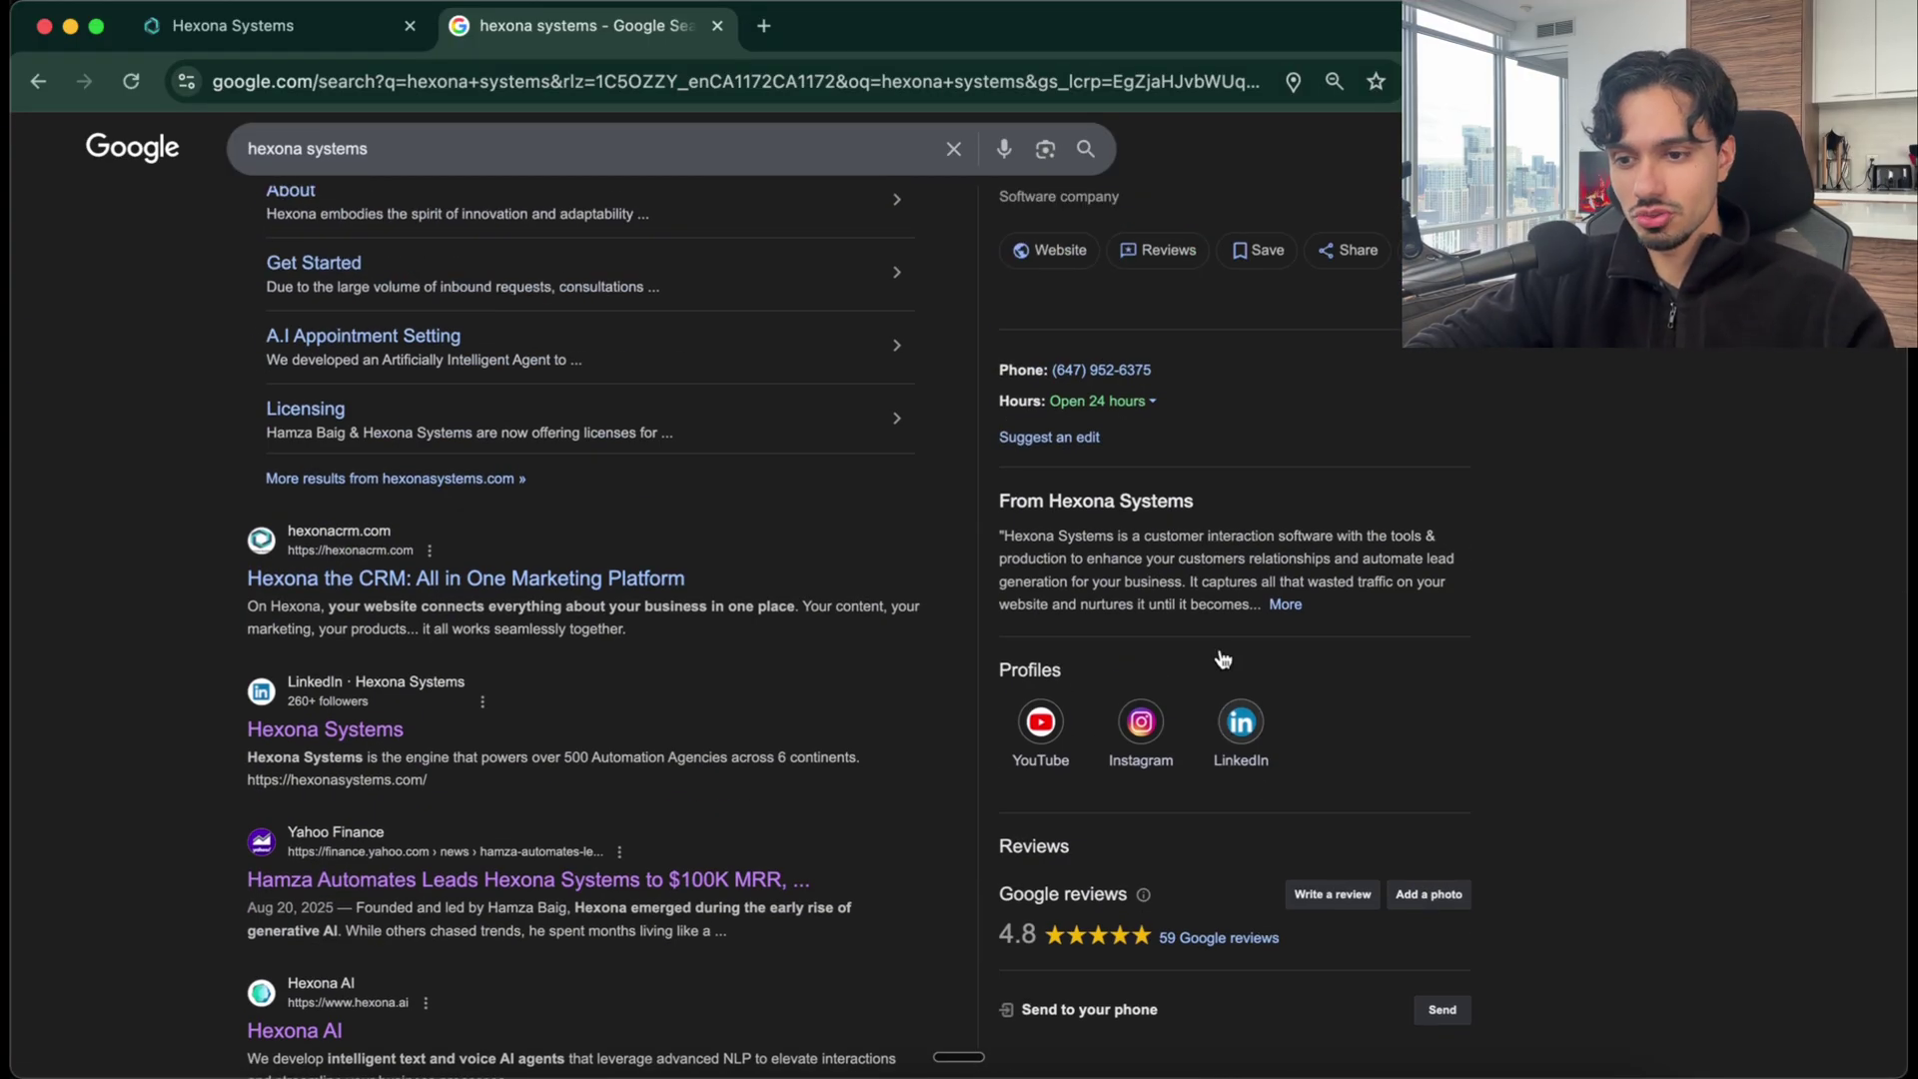
{"action": "scroll", "coordinate": [1239, 719], "scroll_direction": "up", "scroll_amount": 4}
{"action": "left_click", "coordinate": [1125, 501]}
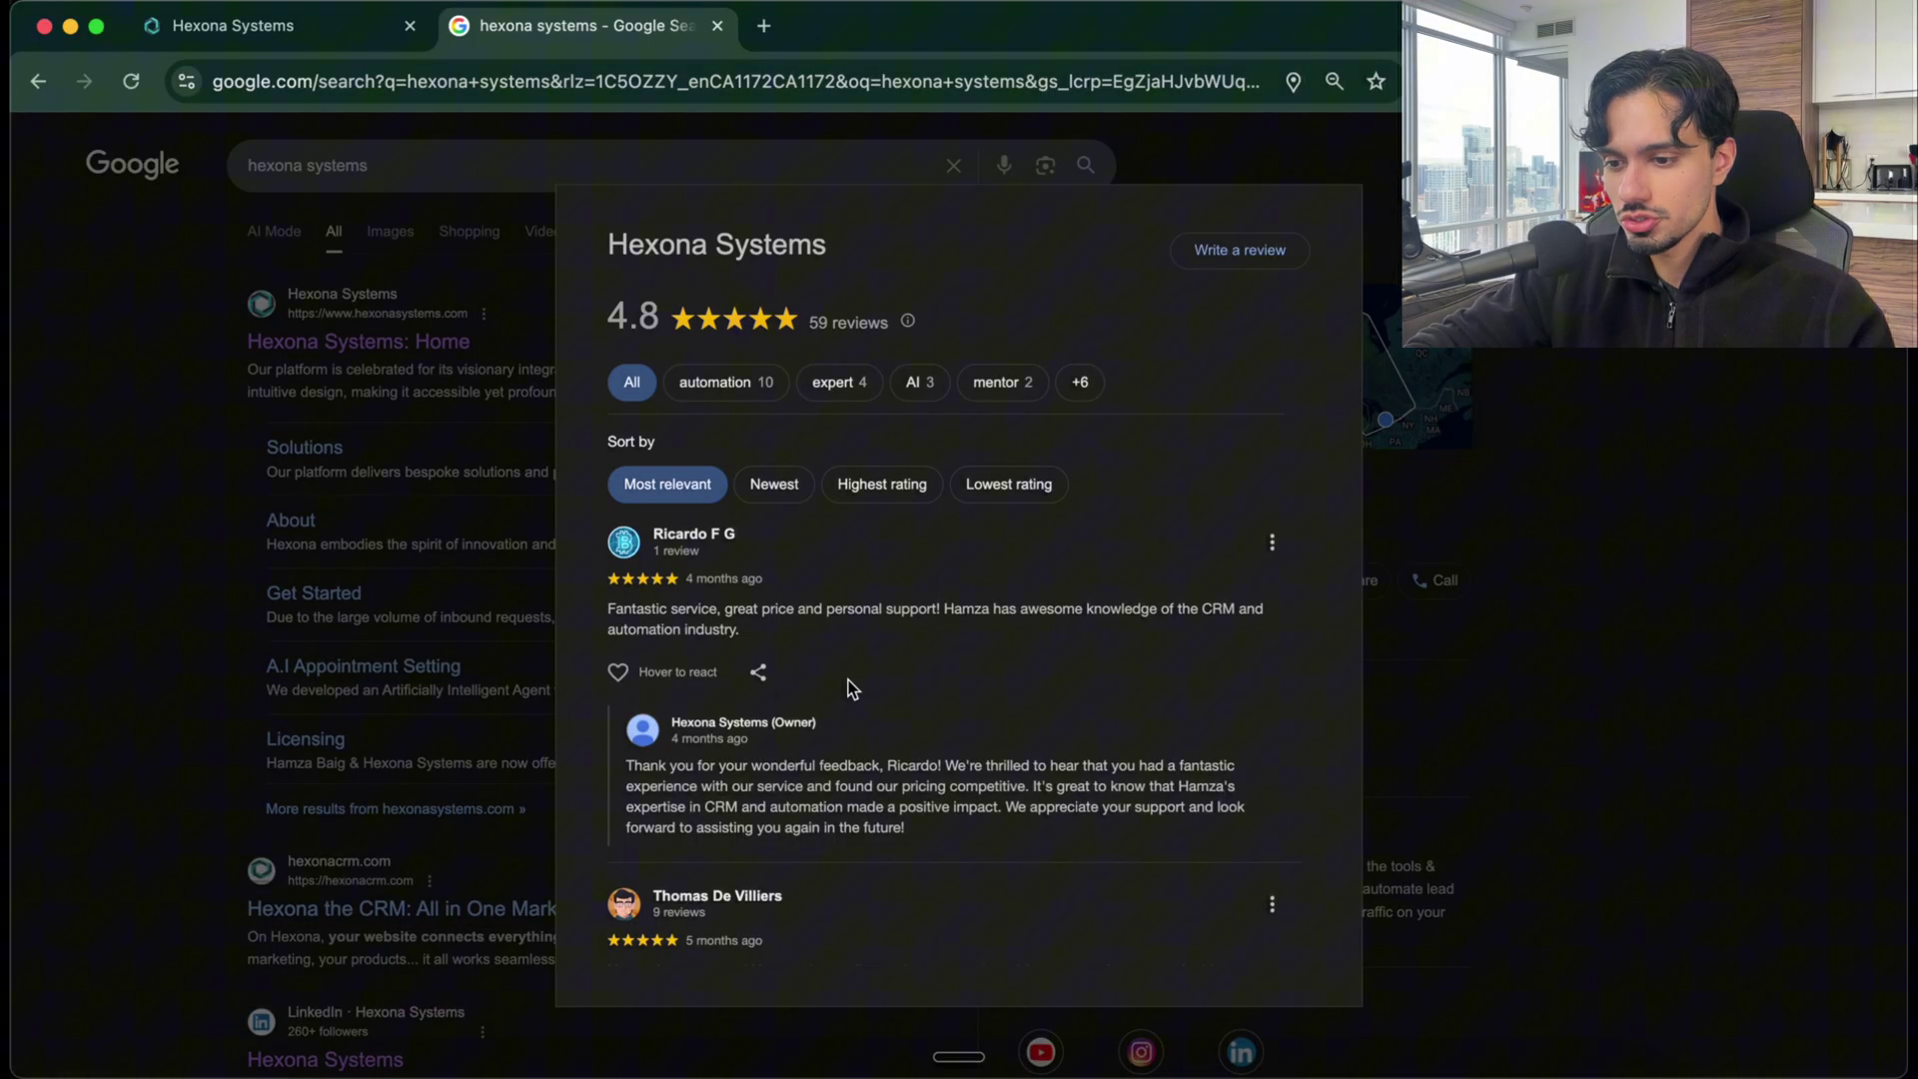
{"action": "scroll", "coordinate": [815, 616], "scroll_direction": "down", "scroll_amount": 3}
{"action": "scroll", "coordinate": [911, 639], "scroll_direction": "down", "scroll_amount": 3}
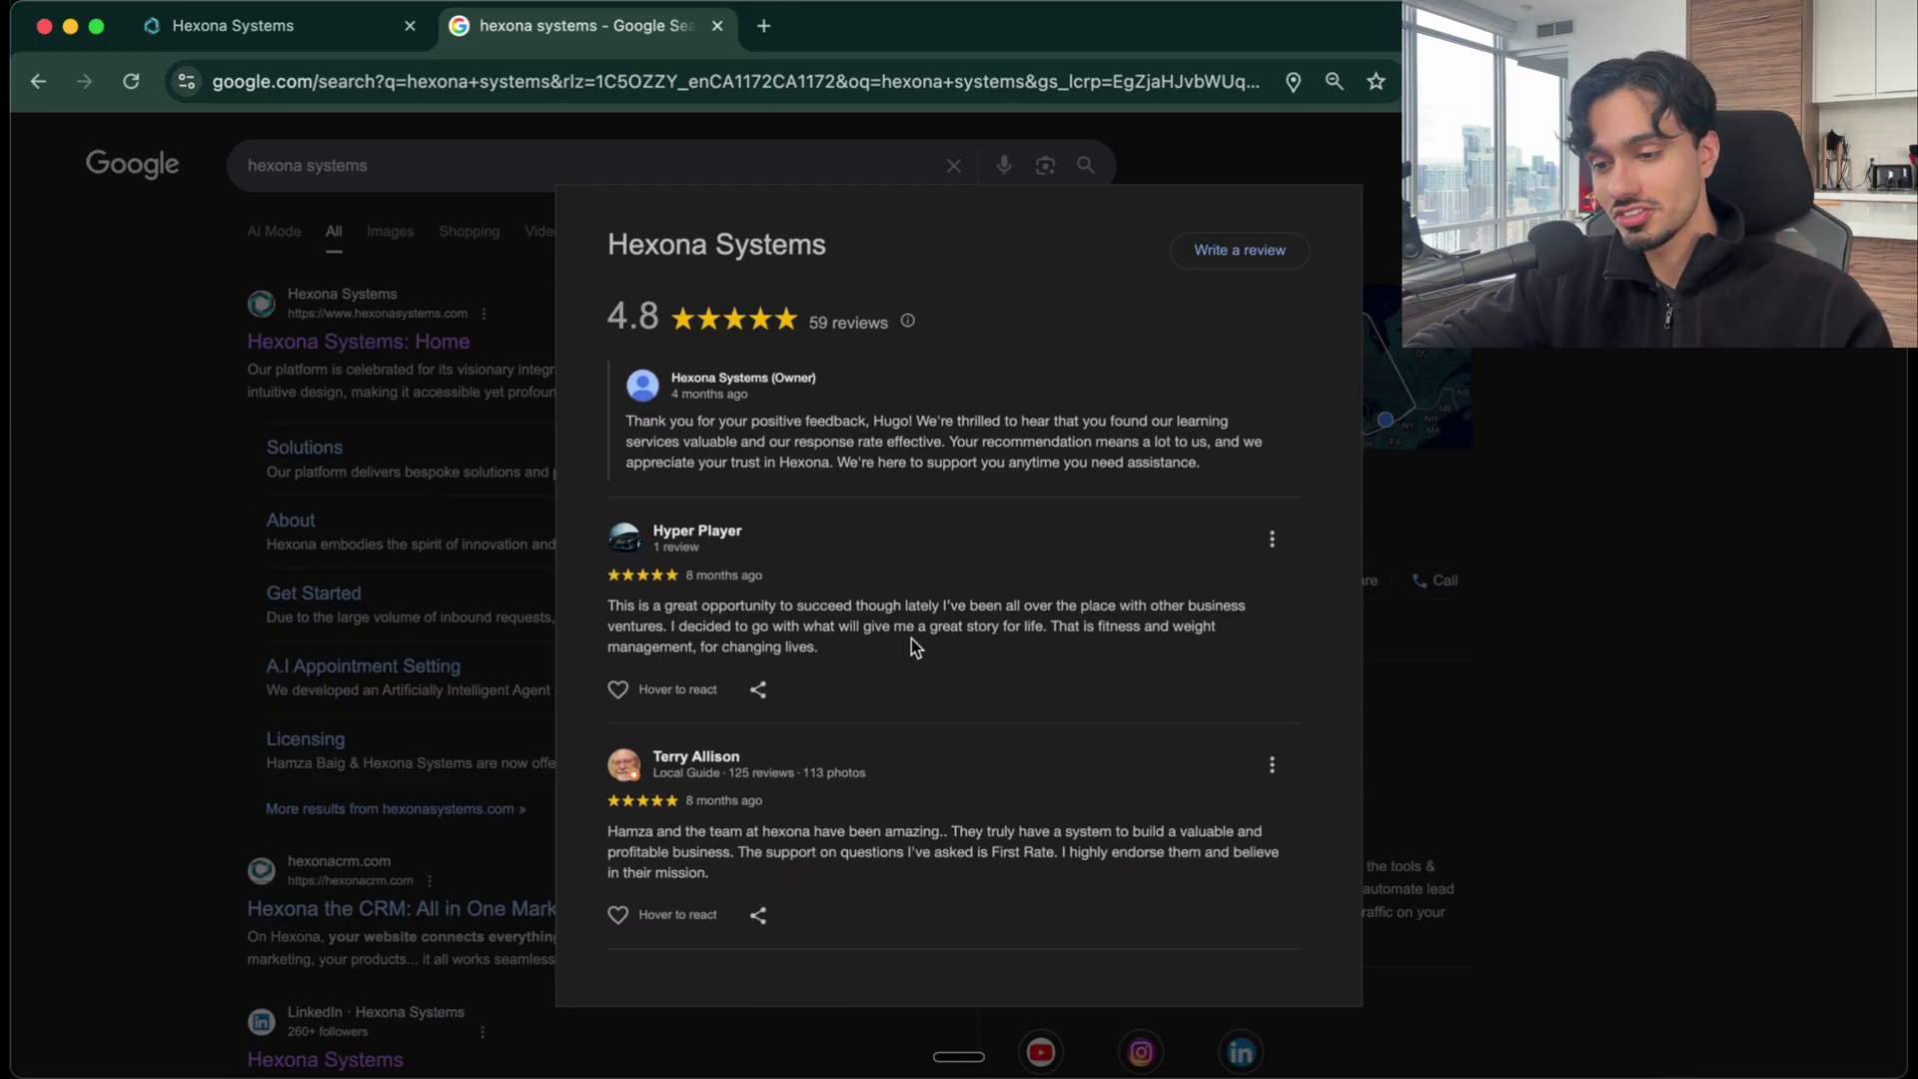
{"action": "scroll", "coordinate": [911, 638], "scroll_direction": "down", "scroll_amount": 3}
{"action": "left_click", "coordinate": [378, 565]}
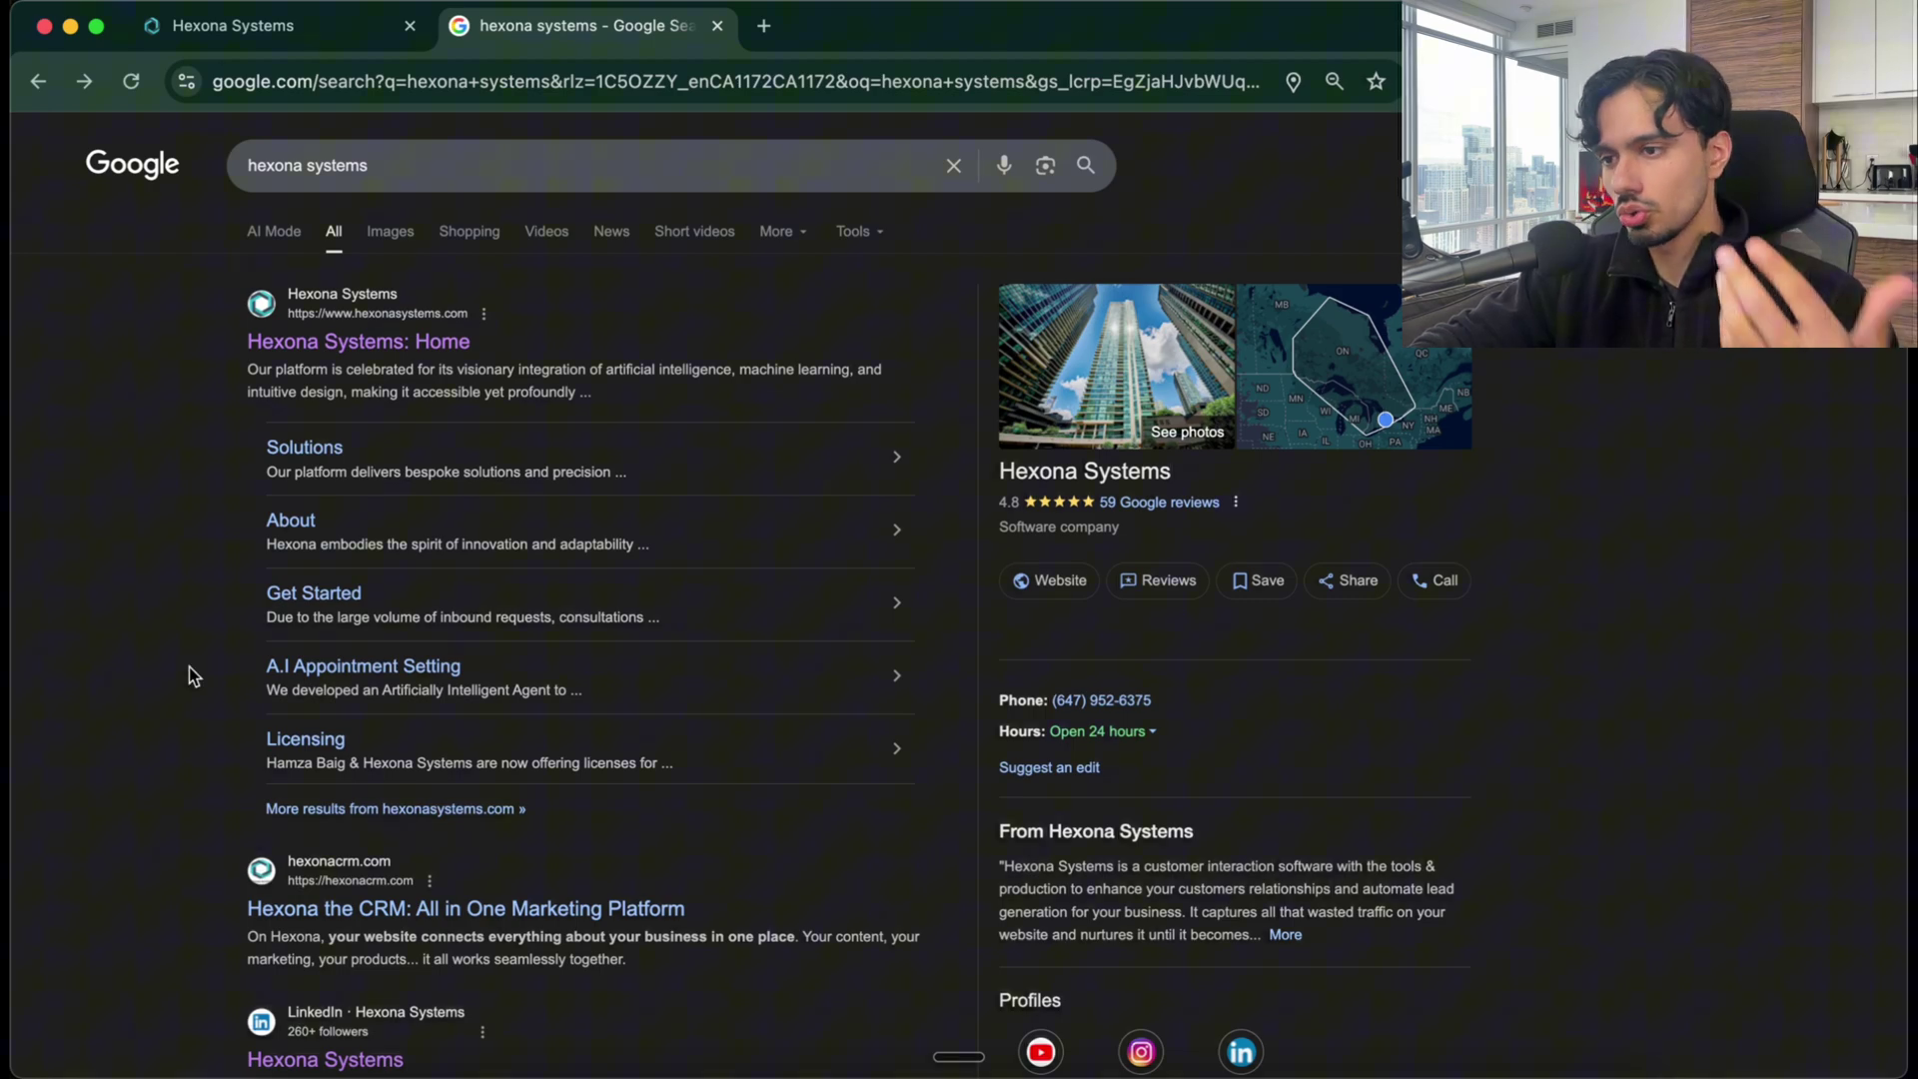
Step: Switch back to Hexona Systems and review the stats: 12 reviews received, 4.3 average rating, AI summary
{"action": "left_click", "coordinate": [265, 33]}
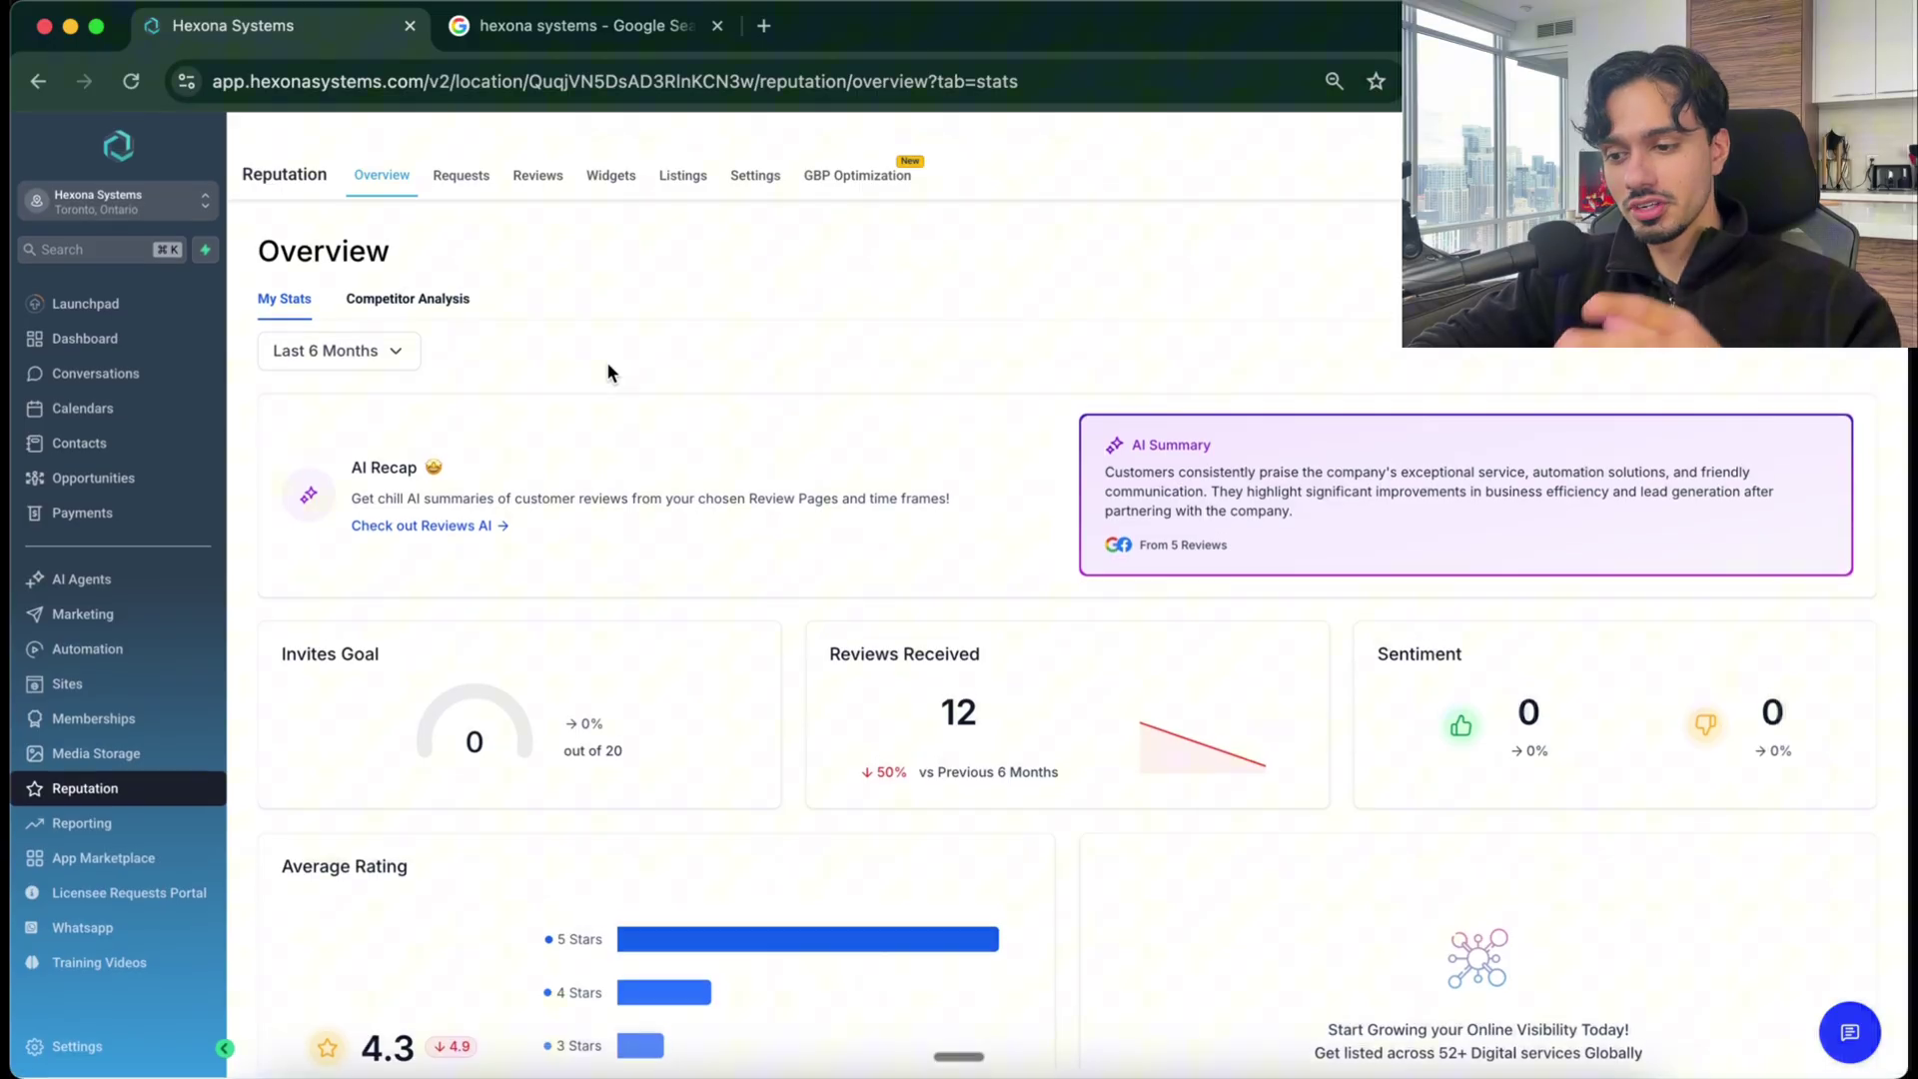
{"action": "scroll", "coordinate": [591, 553], "scroll_direction": "down", "scroll_amount": 3}
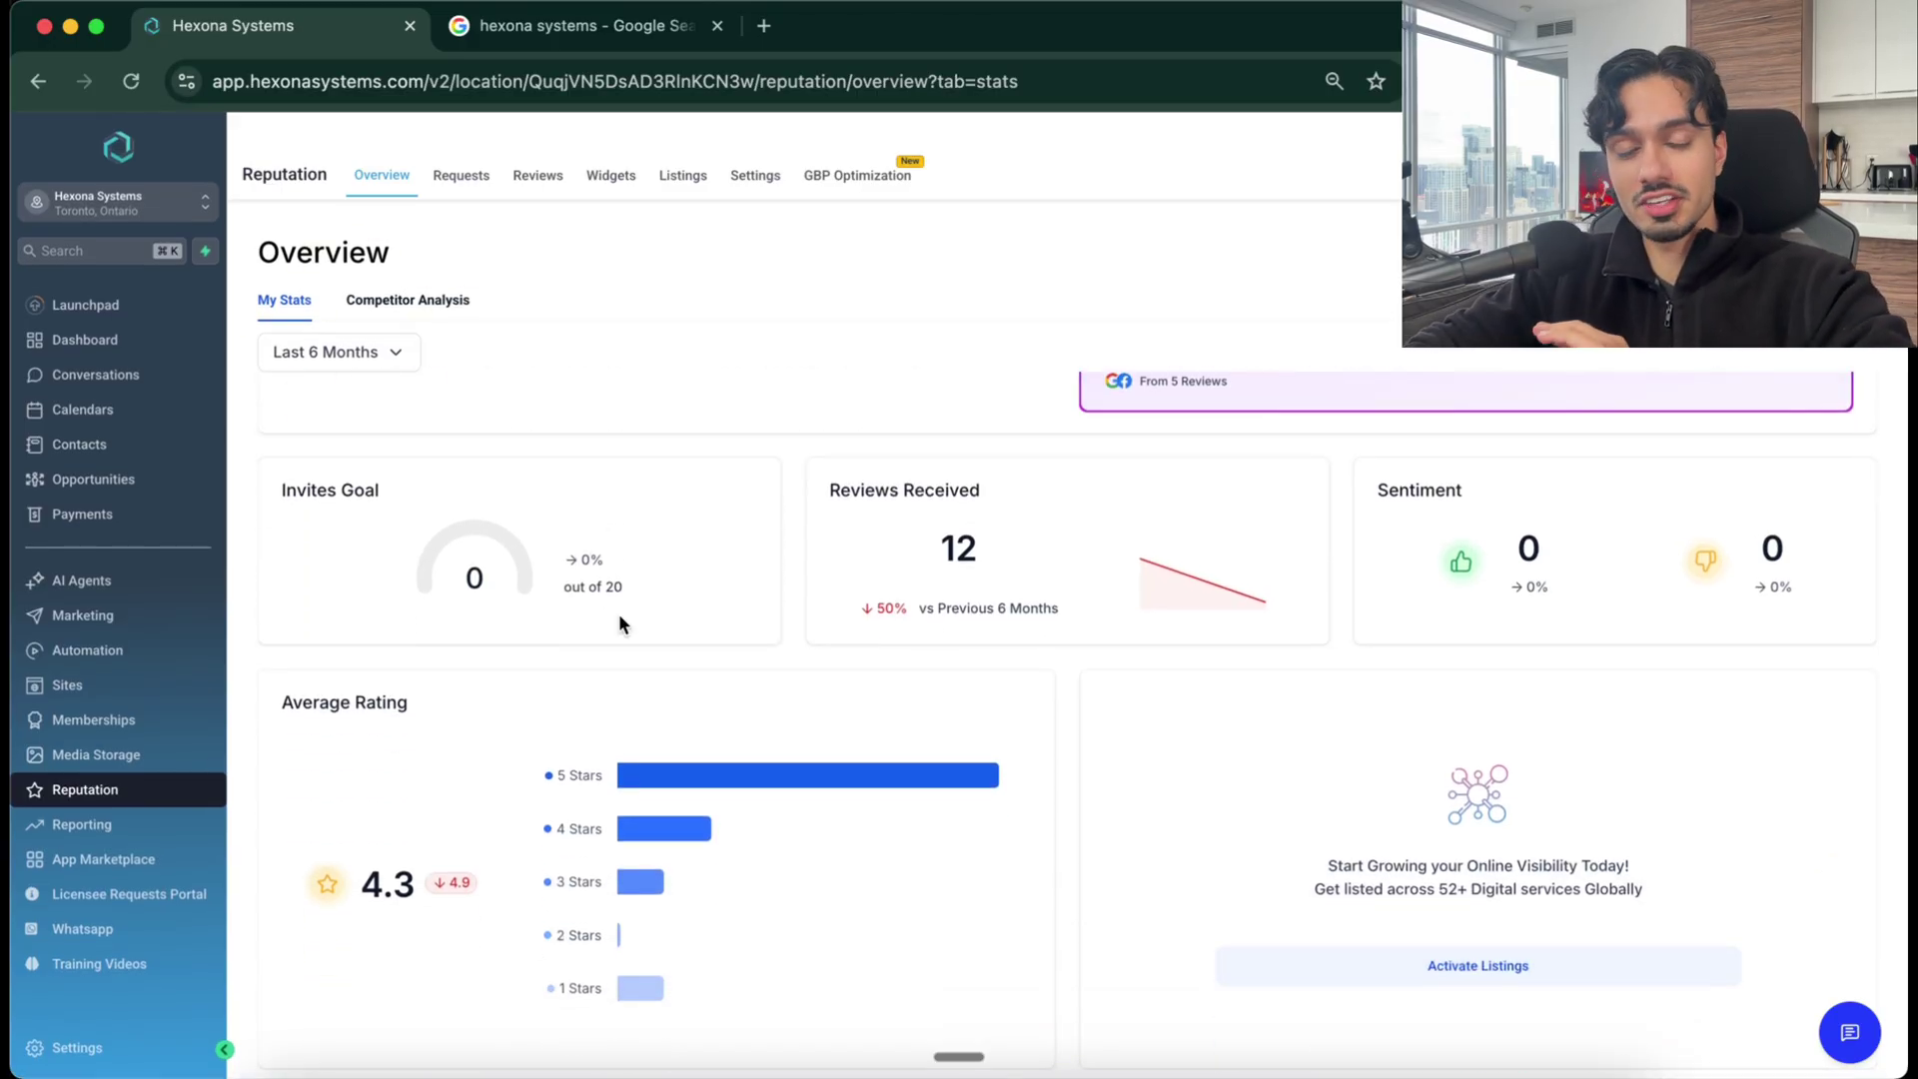
{"action": "scroll", "coordinate": [619, 619], "scroll_direction": "down", "scroll_amount": 1}
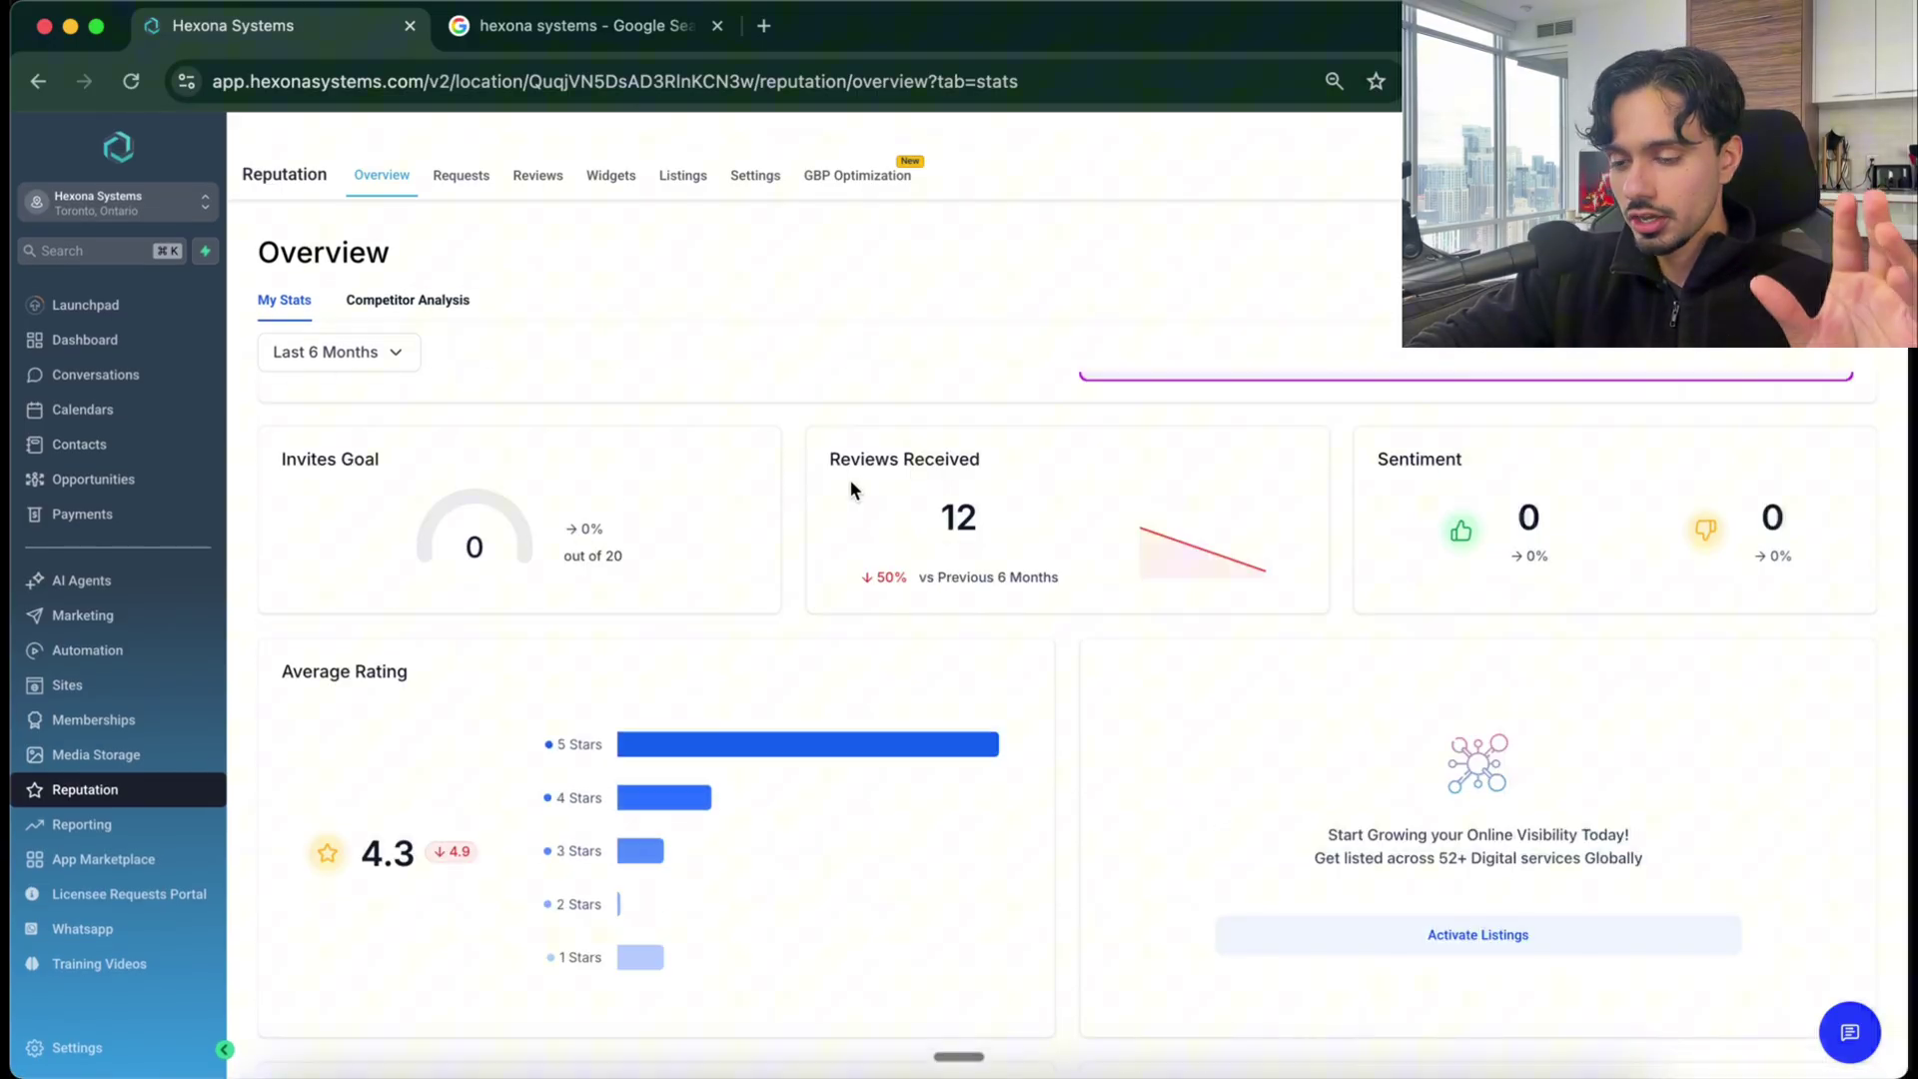
{"action": "scroll", "coordinate": [909, 645], "scroll_direction": "down", "scroll_amount": 5}
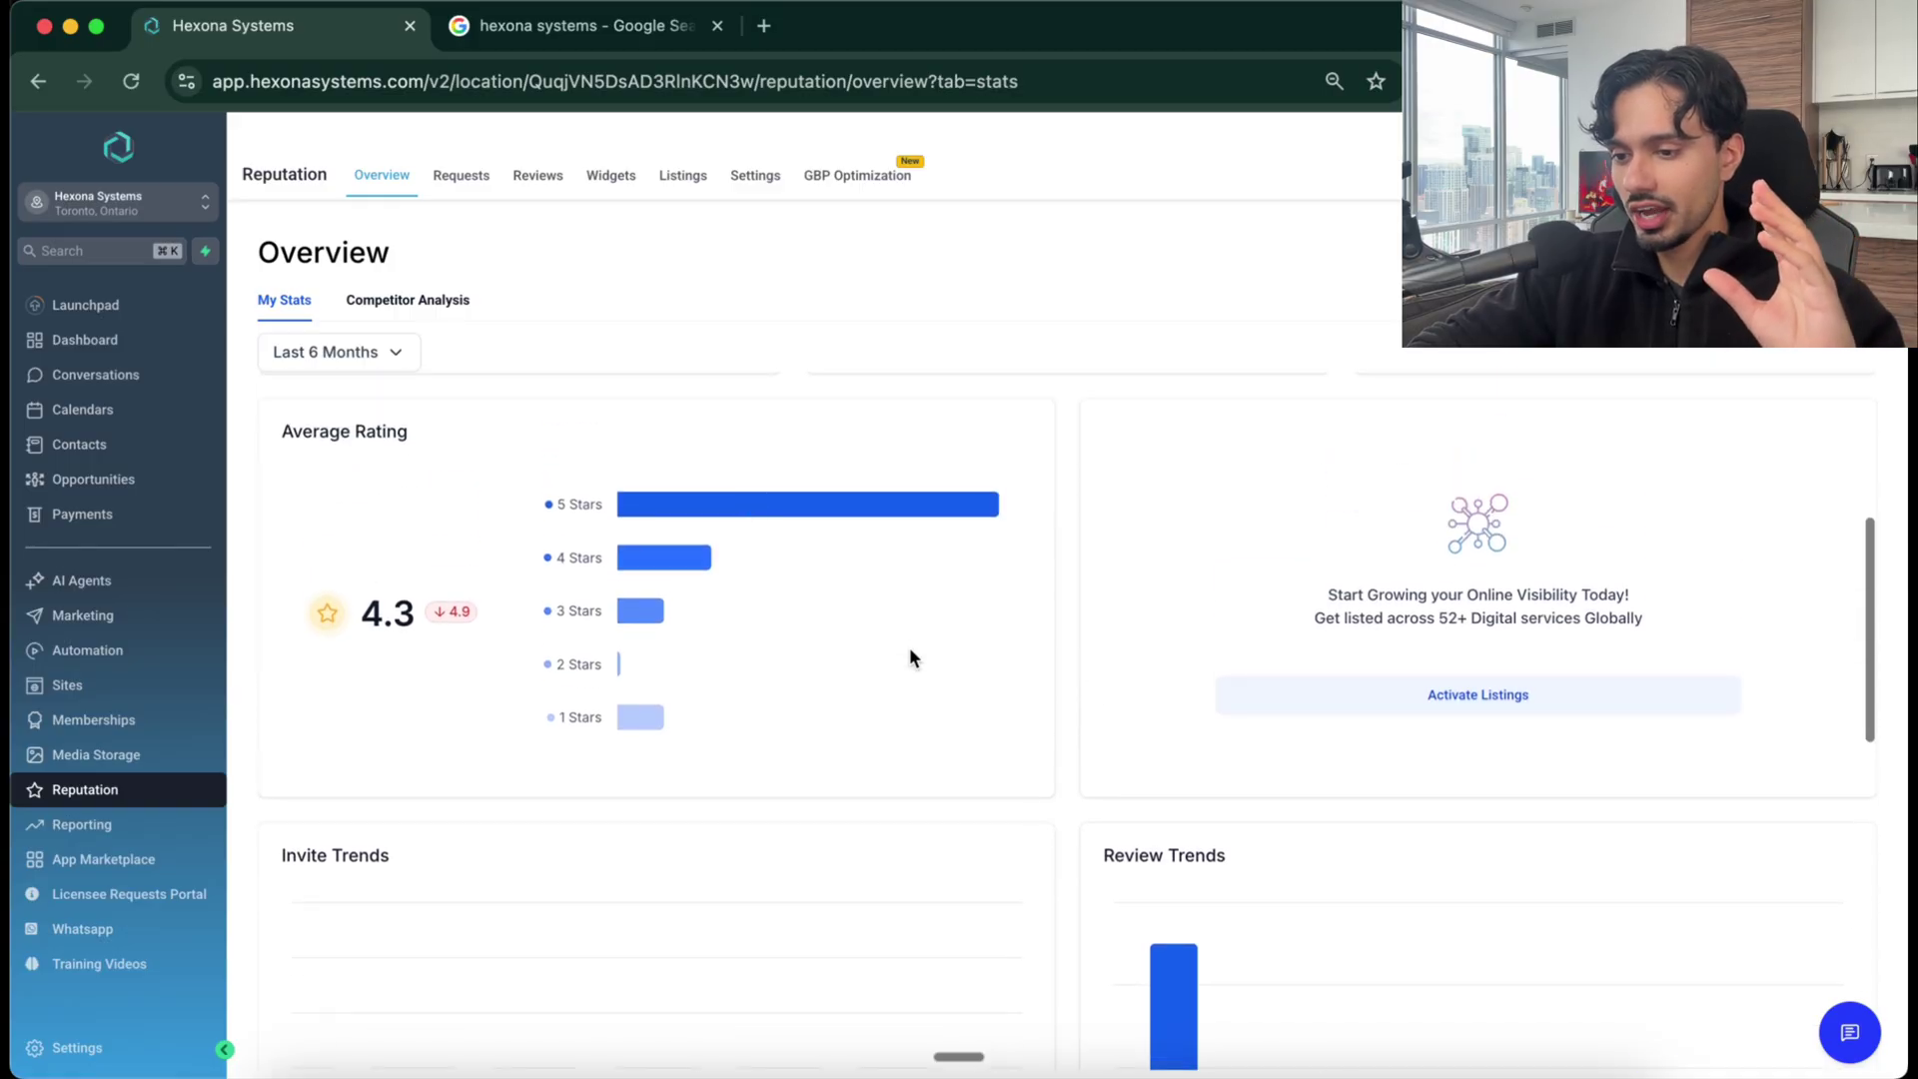
{"action": "scroll", "coordinate": [551, 619], "scroll_direction": "down", "scroll_amount": 3}
{"action": "scroll", "coordinate": [1408, 685], "scroll_direction": "down", "scroll_amount": 8}
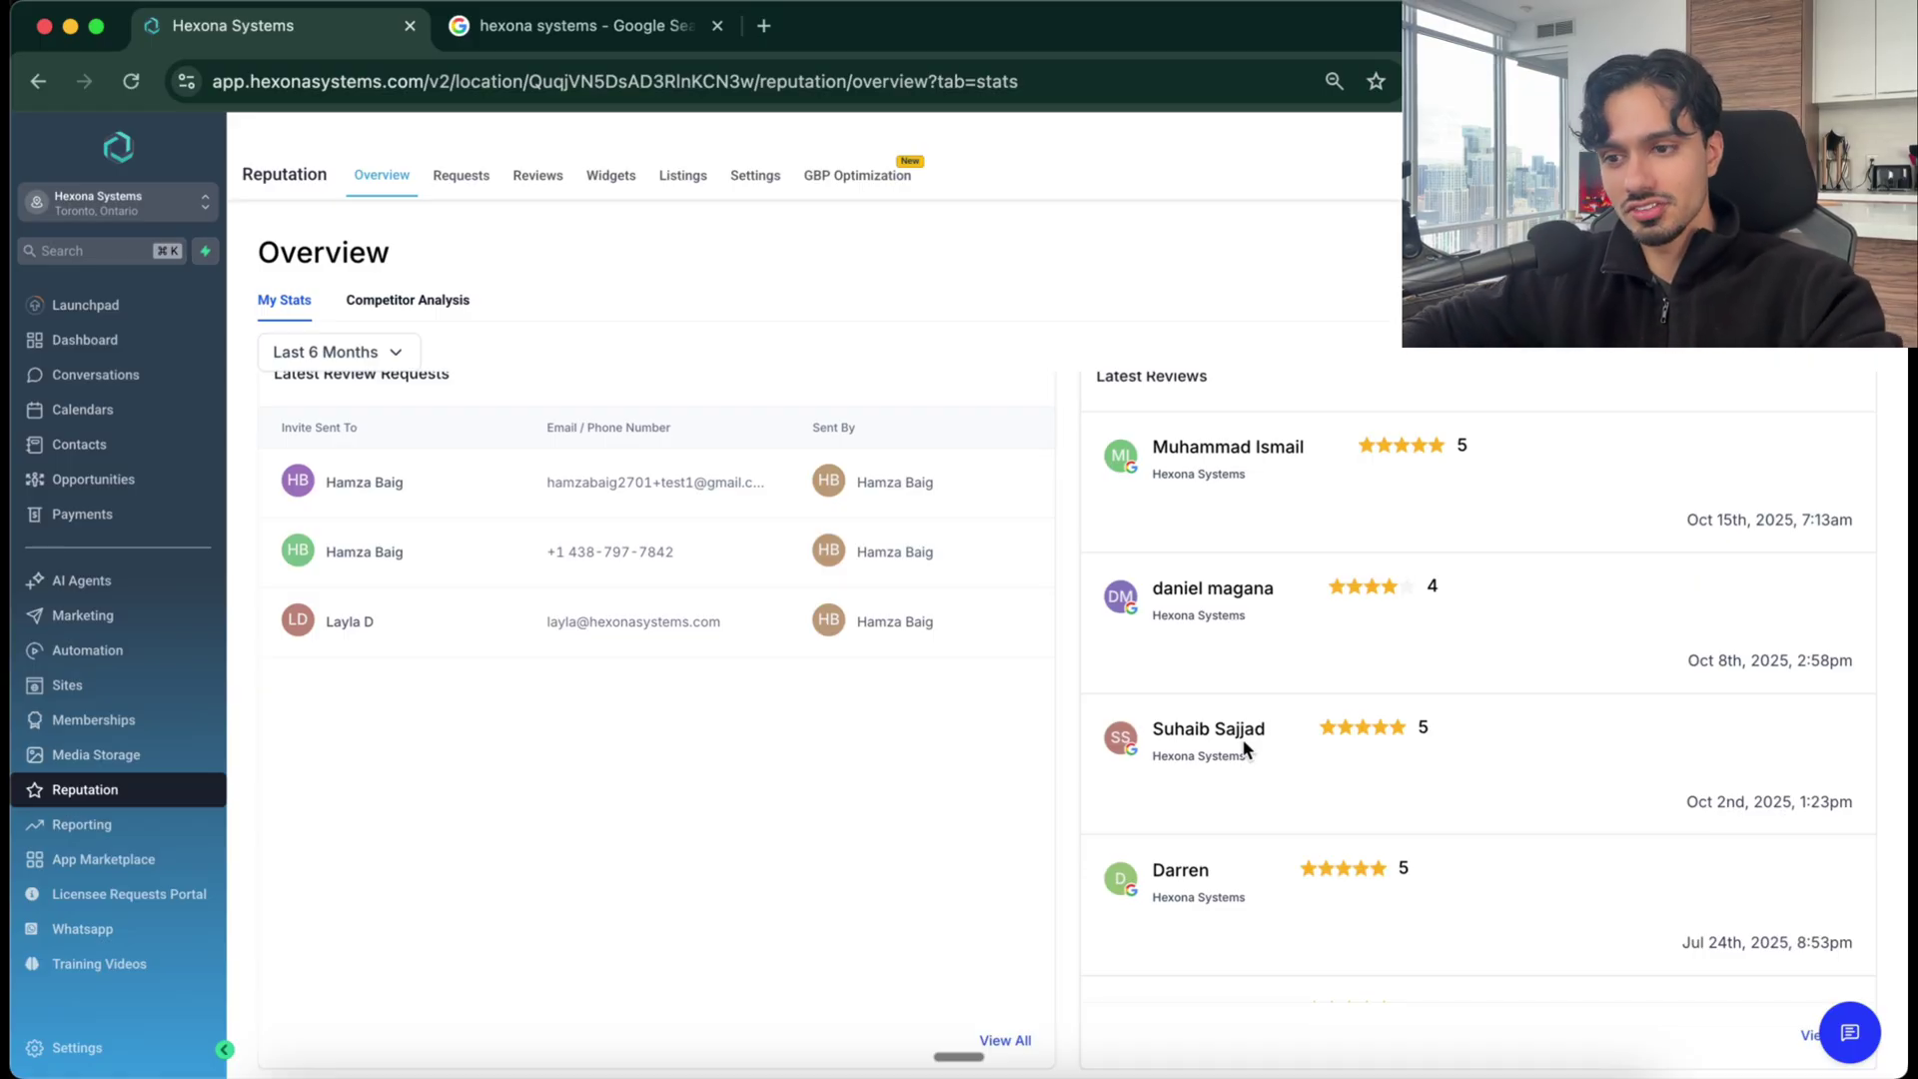
{"action": "scroll", "coordinate": [1243, 841], "scroll_direction": "up", "scroll_amount": 12}
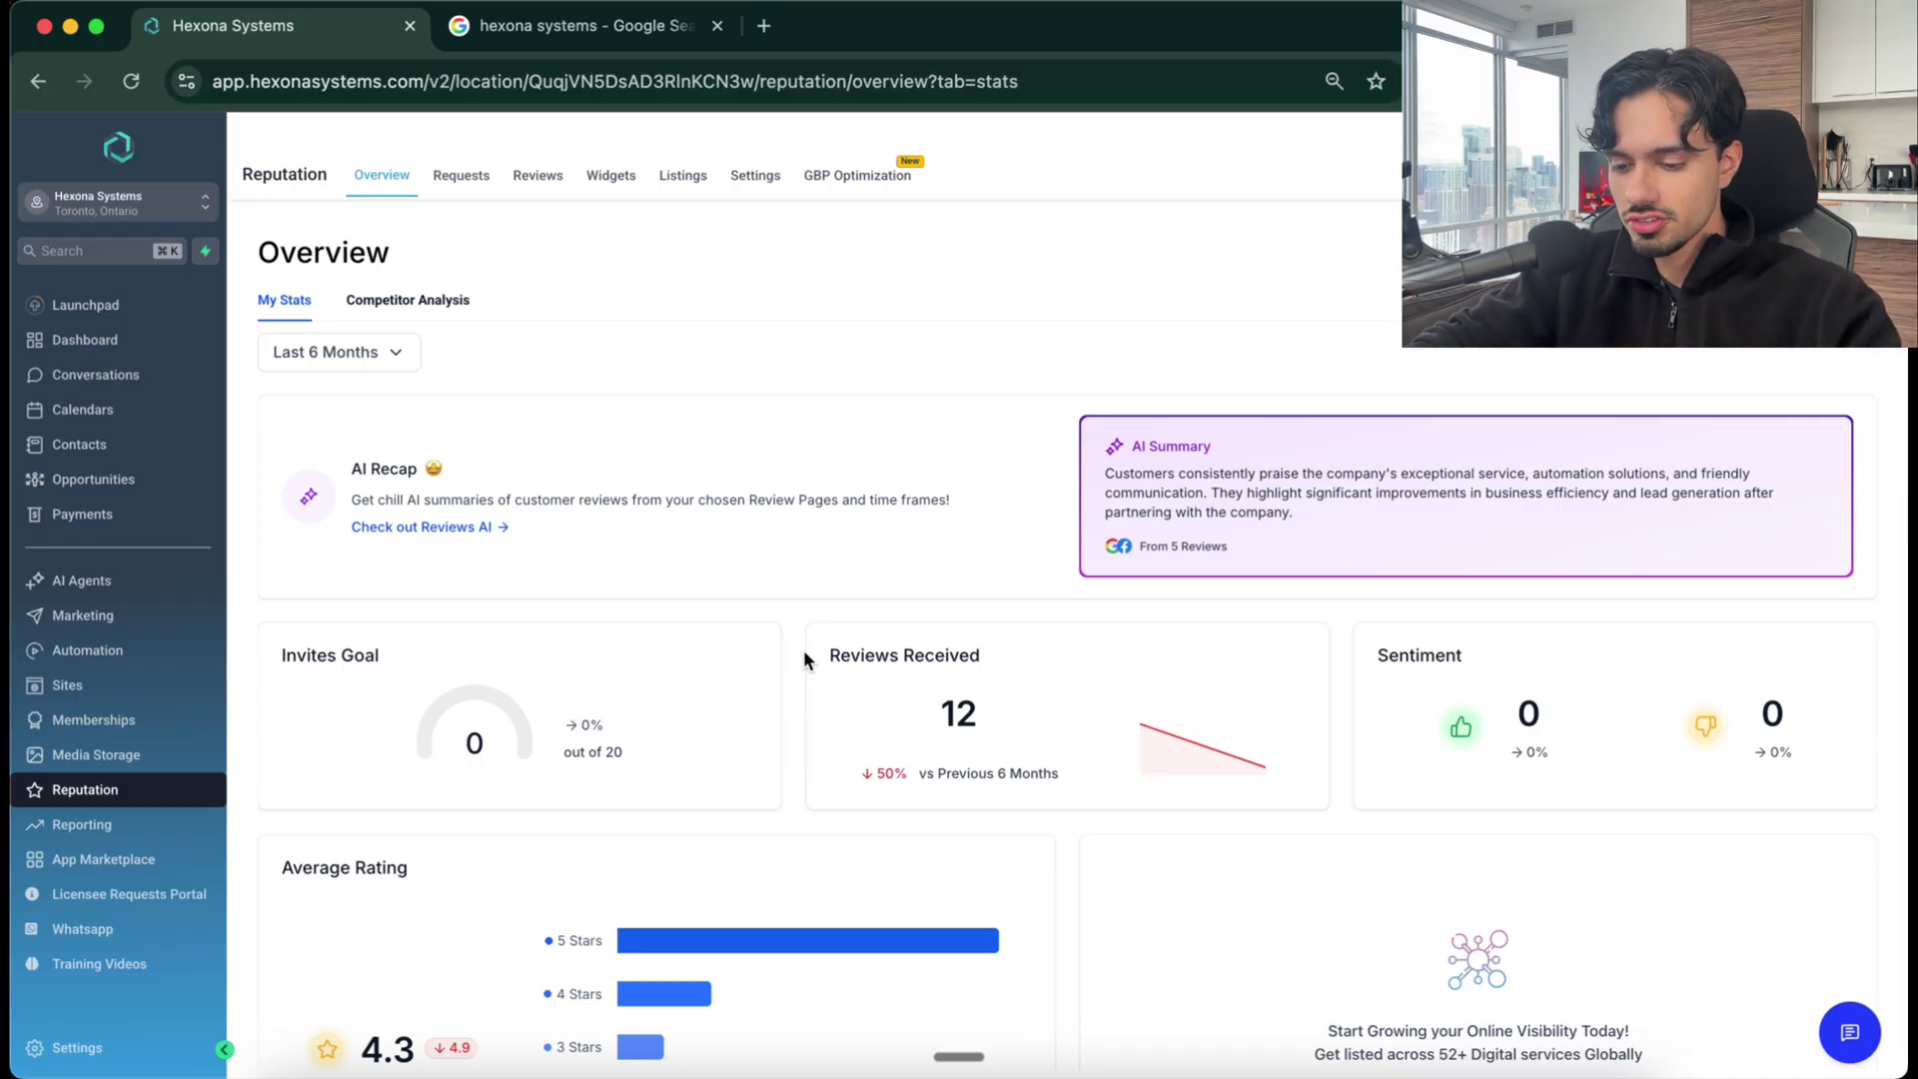
Step: Load the gohighlevel.com/hamza-baig 30-day free trial page in a new tab, then return to Hexona Systems
{"action": "key", "text": "super+t"}
{"action": "type", "text": "hamza"}
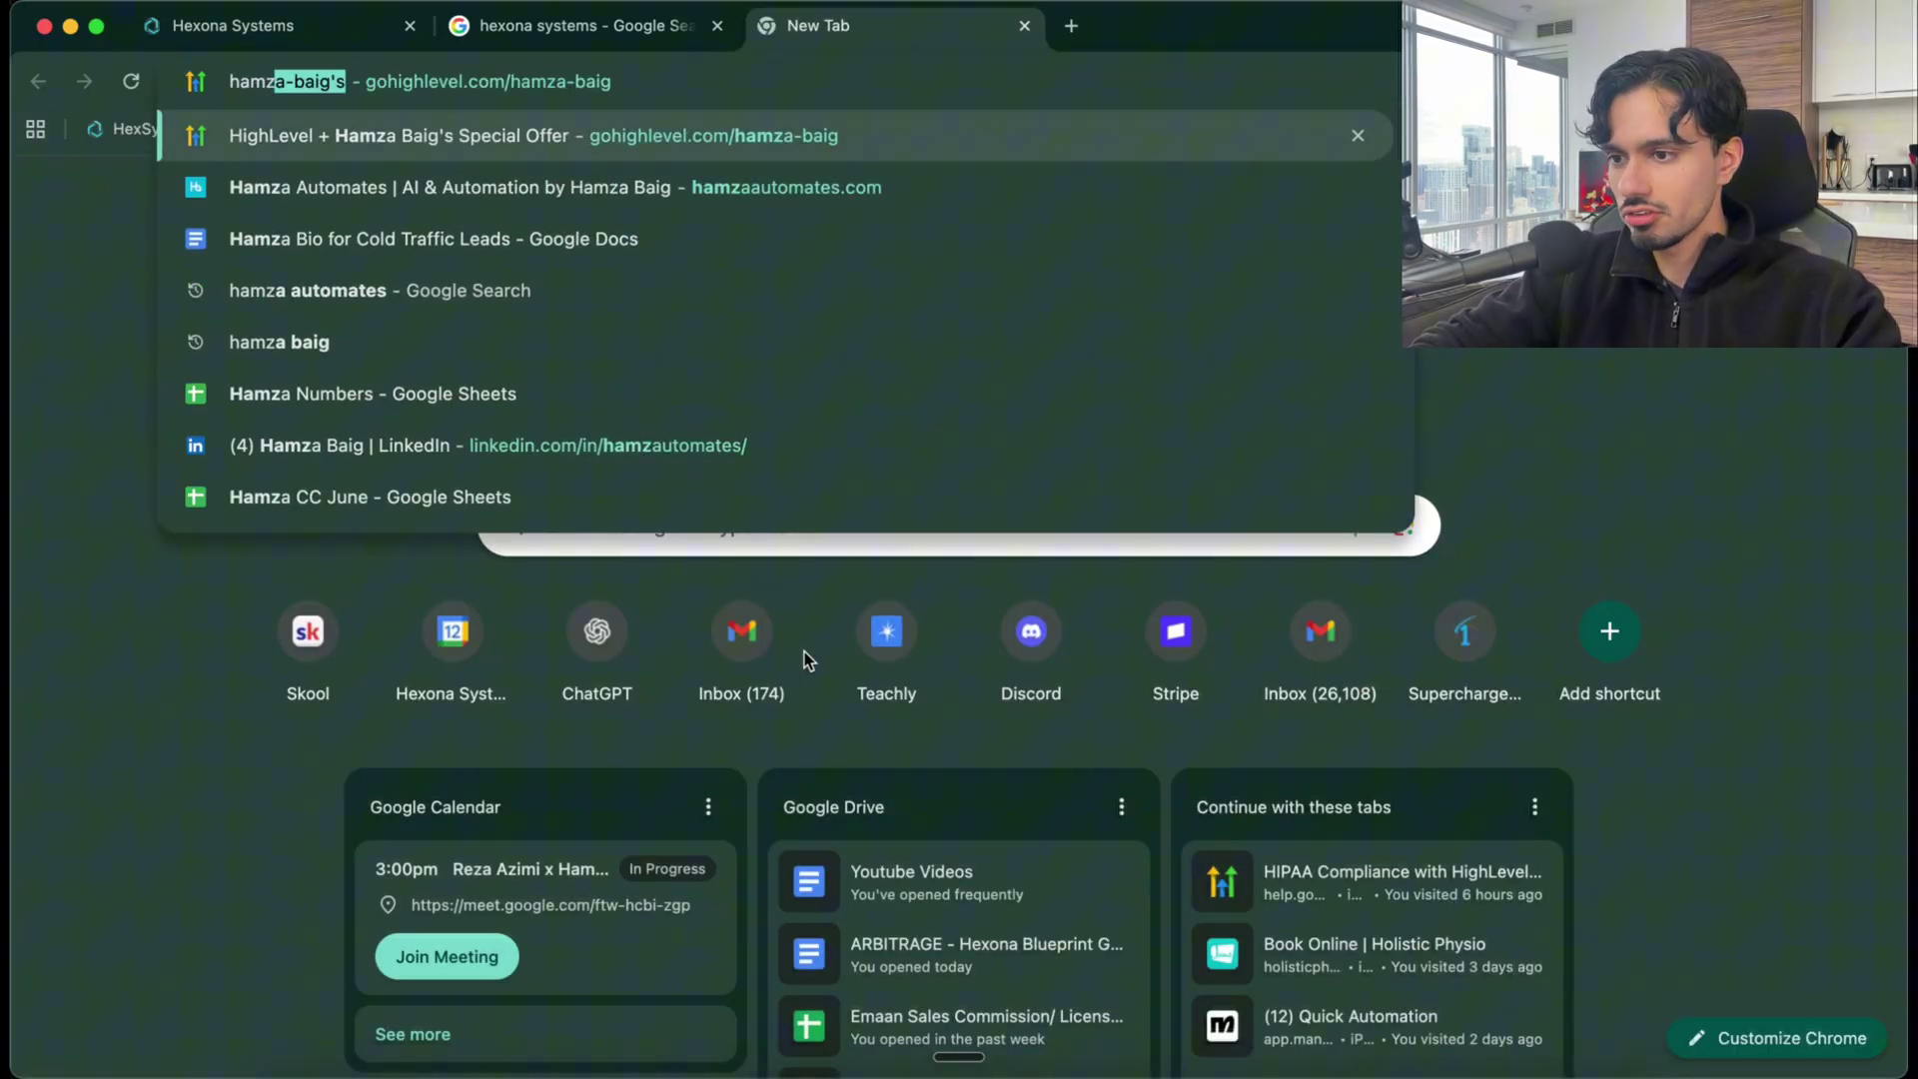
{"action": "key", "text": "Return"}
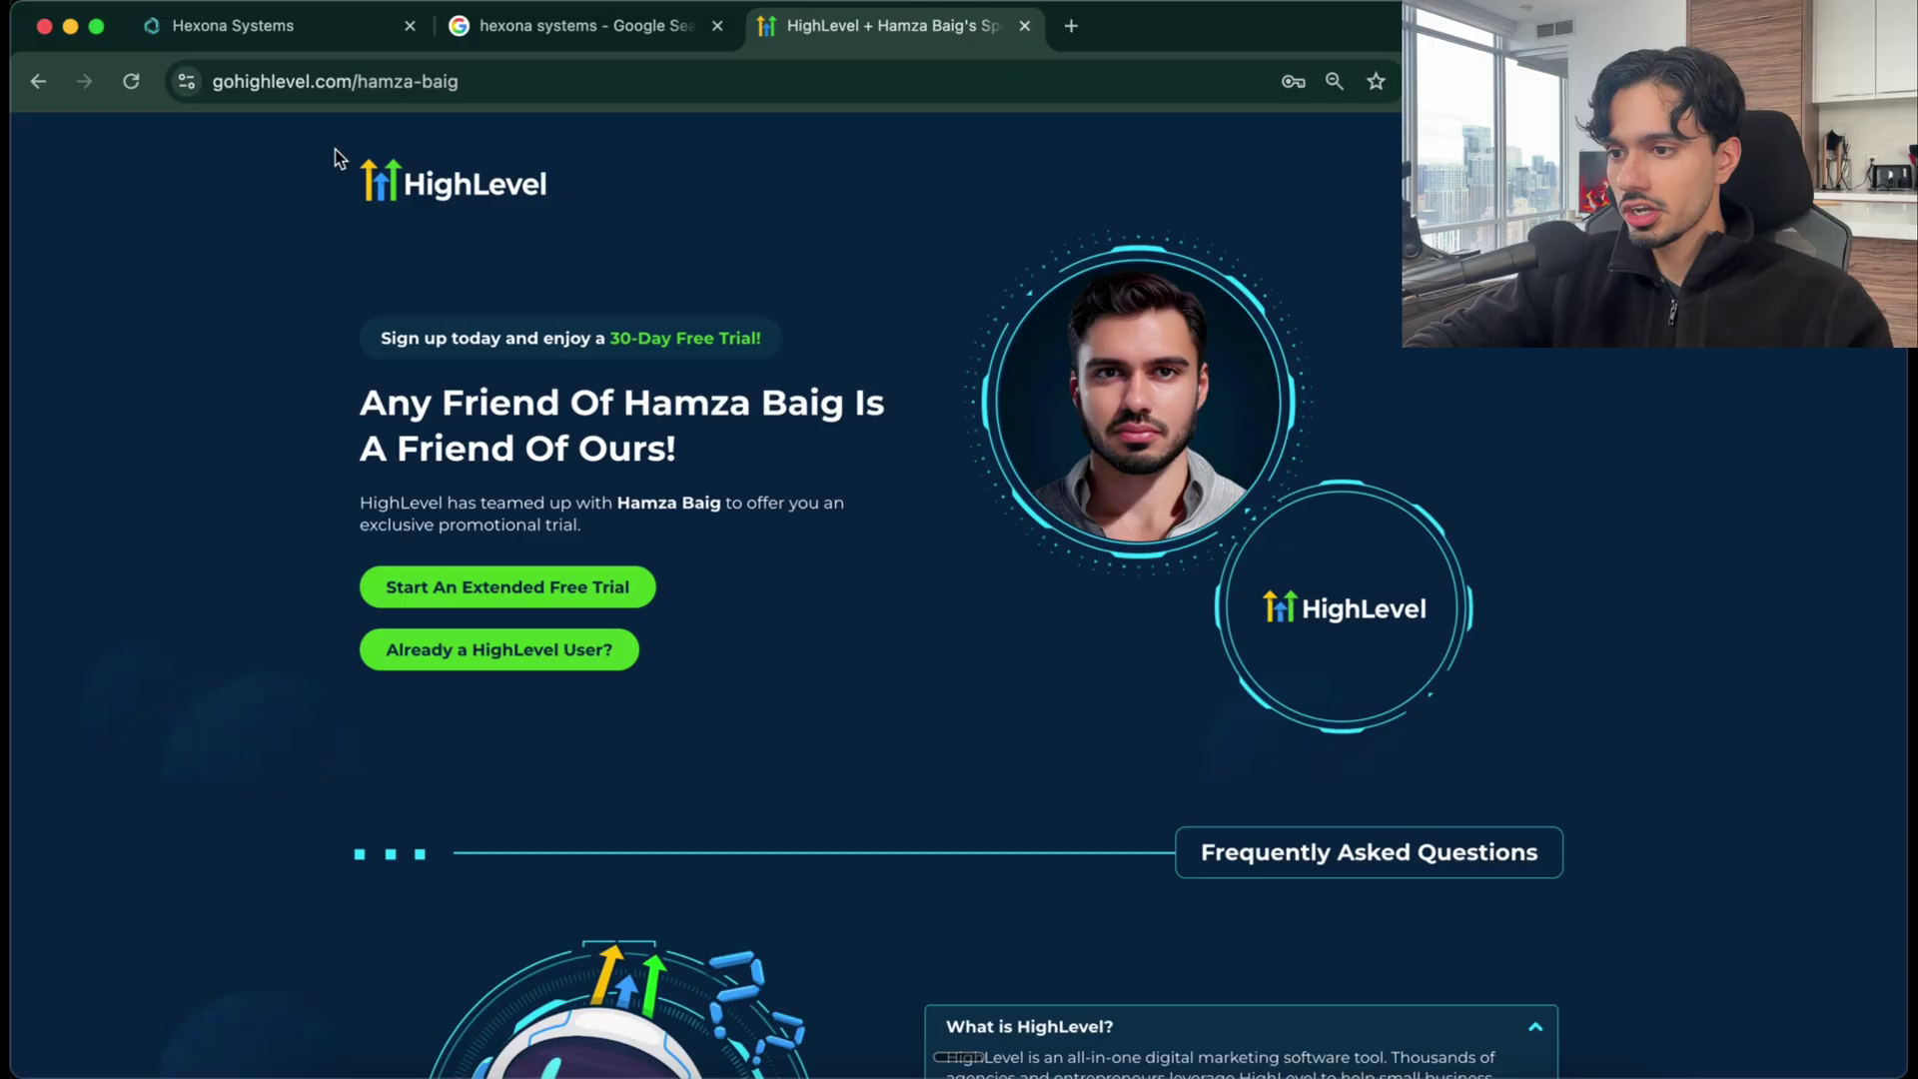
{"action": "left_click", "coordinate": [302, 26]}
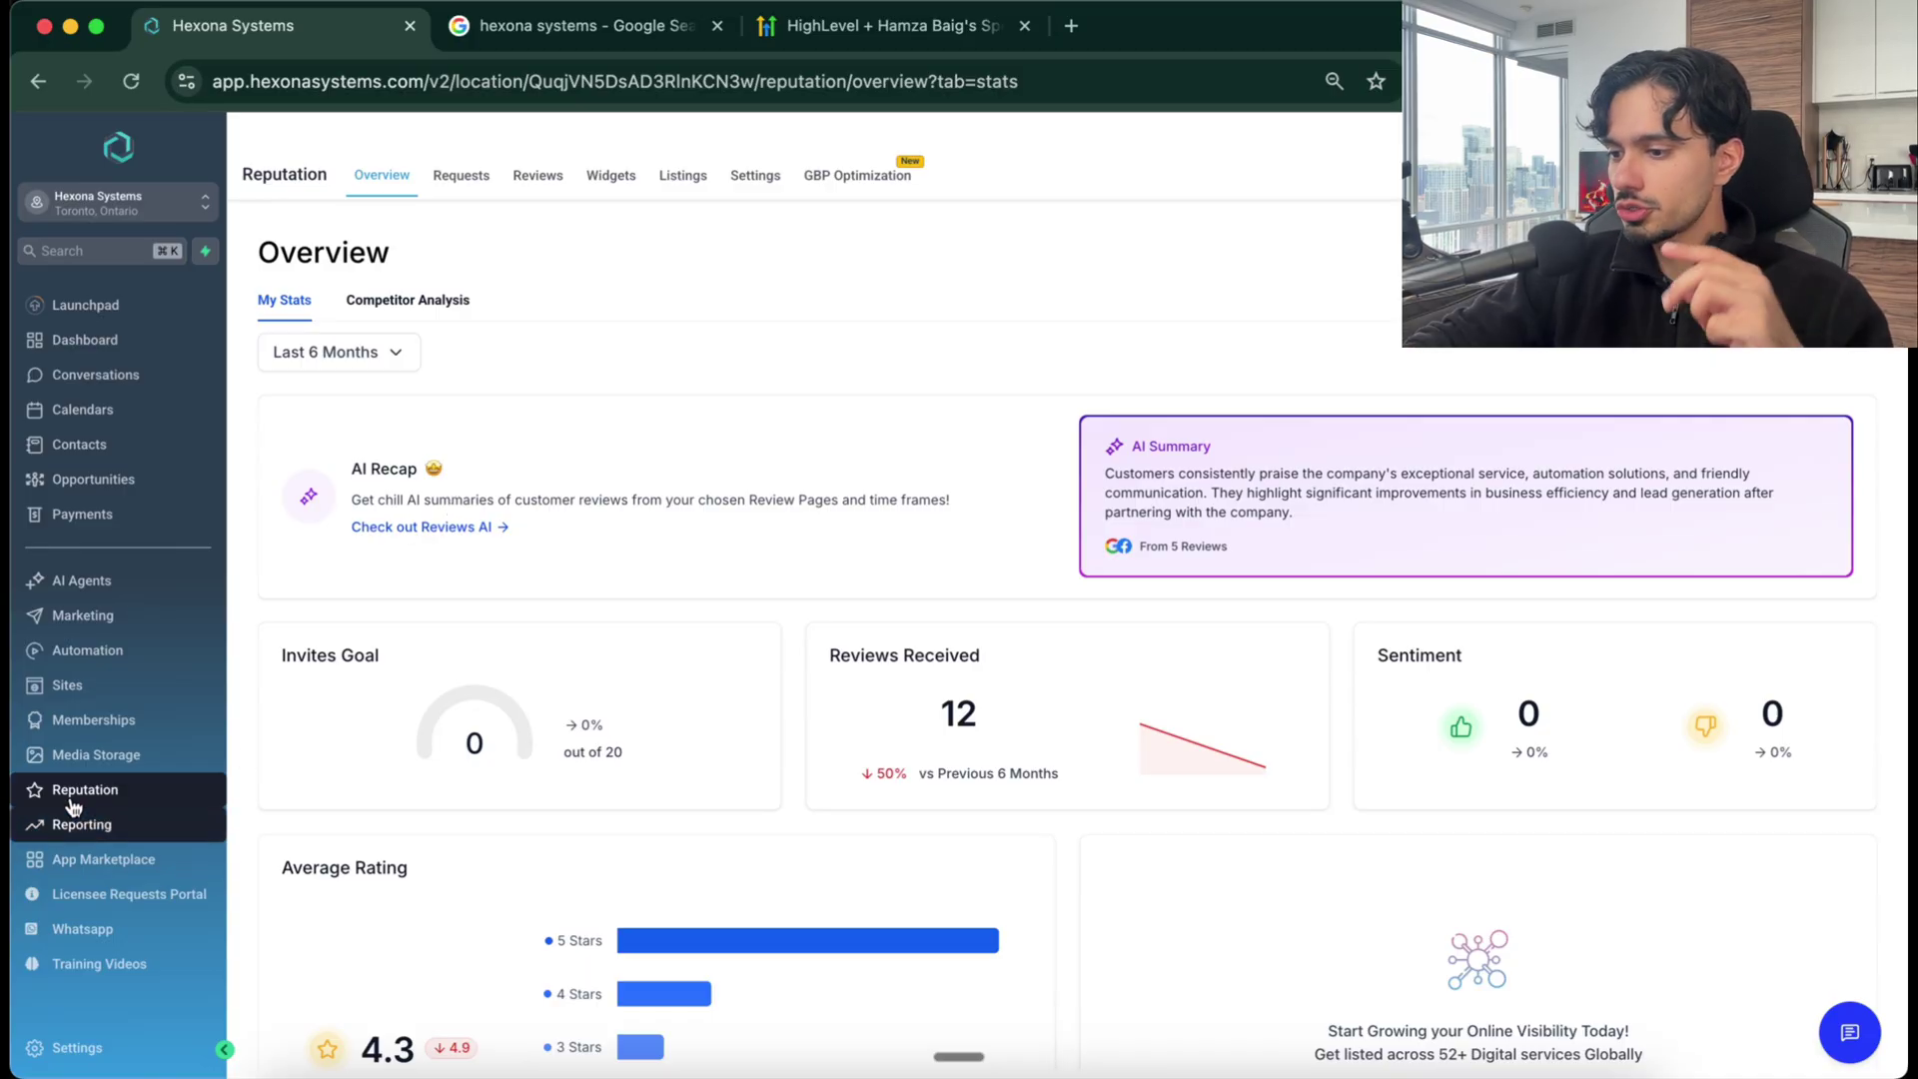
Step: Go to Reputation Settings and view the review platform Integrations
{"action": "scroll", "coordinate": [50, 799], "scroll_direction": "up", "scroll_amount": 5}
{"action": "scroll", "coordinate": [70, 804], "scroll_direction": "down", "scroll_amount": 5}
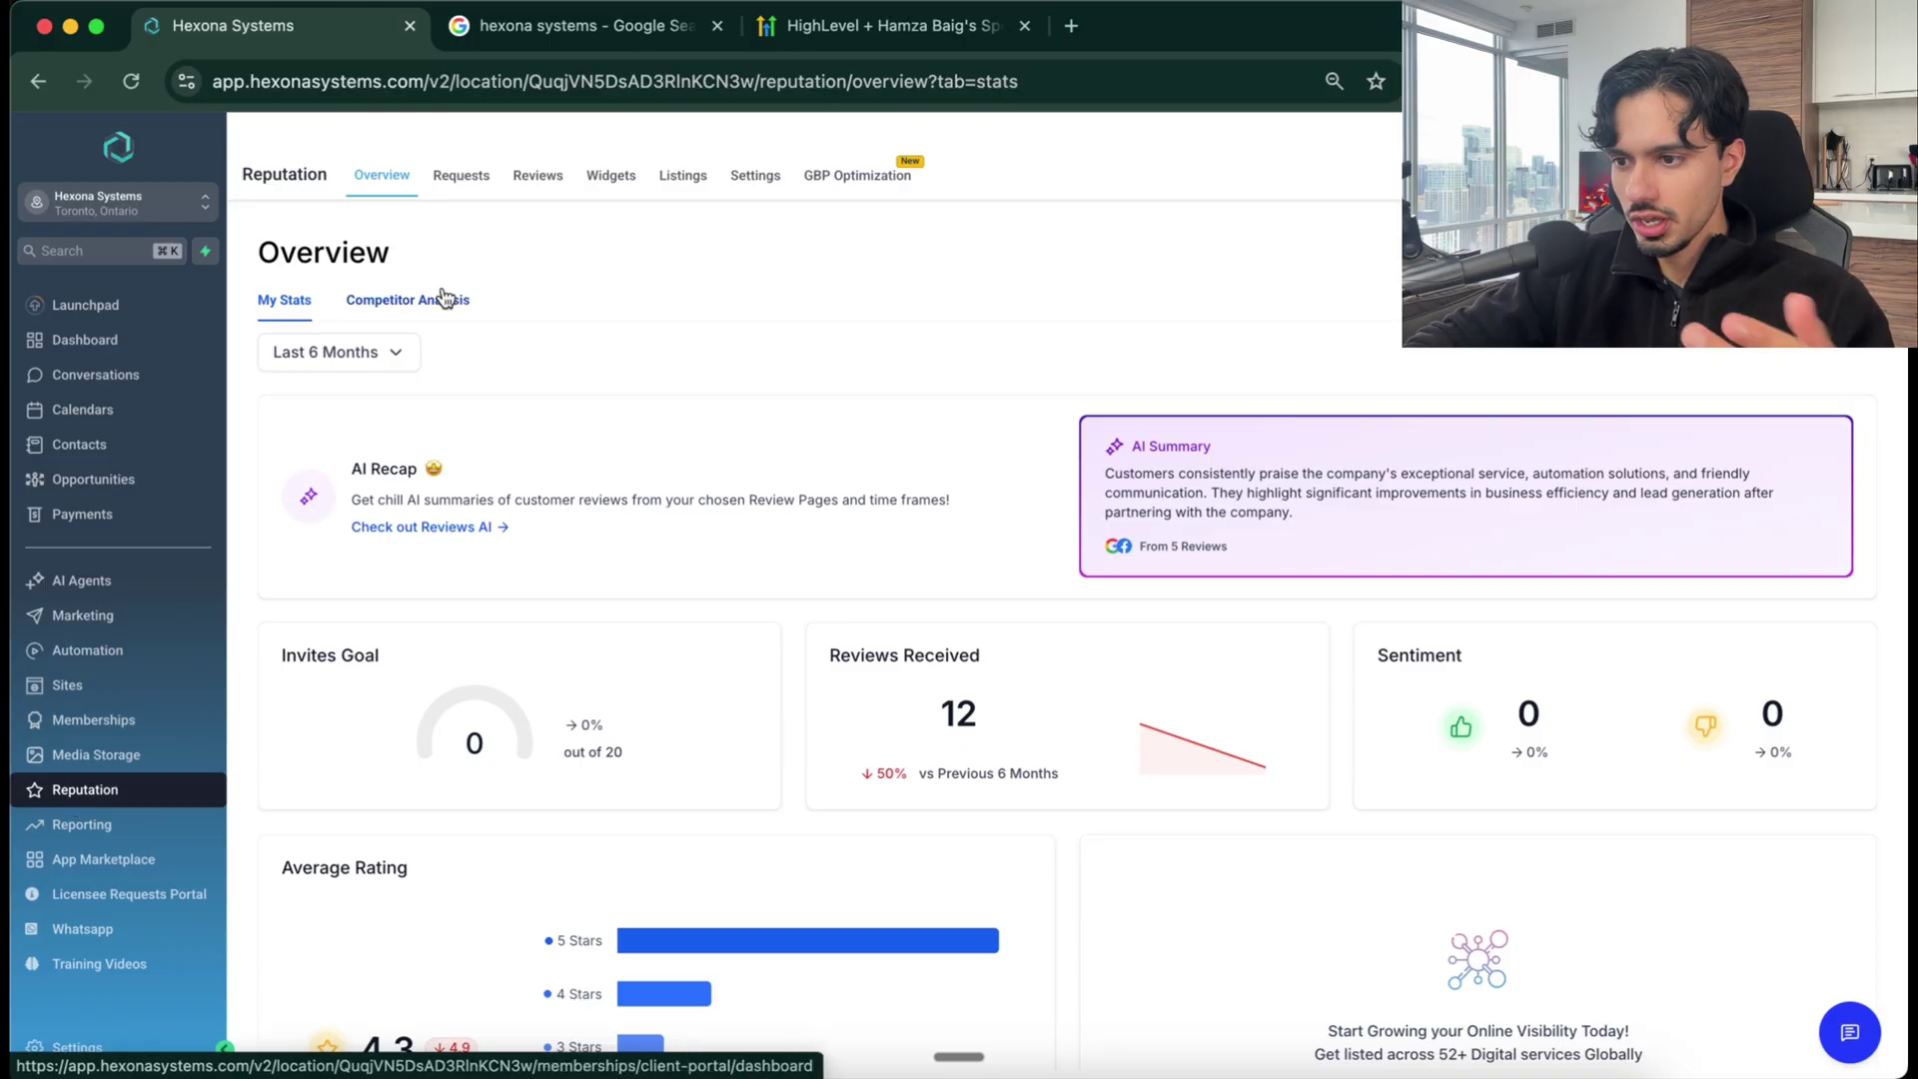
{"action": "scroll", "coordinate": [476, 429], "scroll_direction": "down", "scroll_amount": 5}
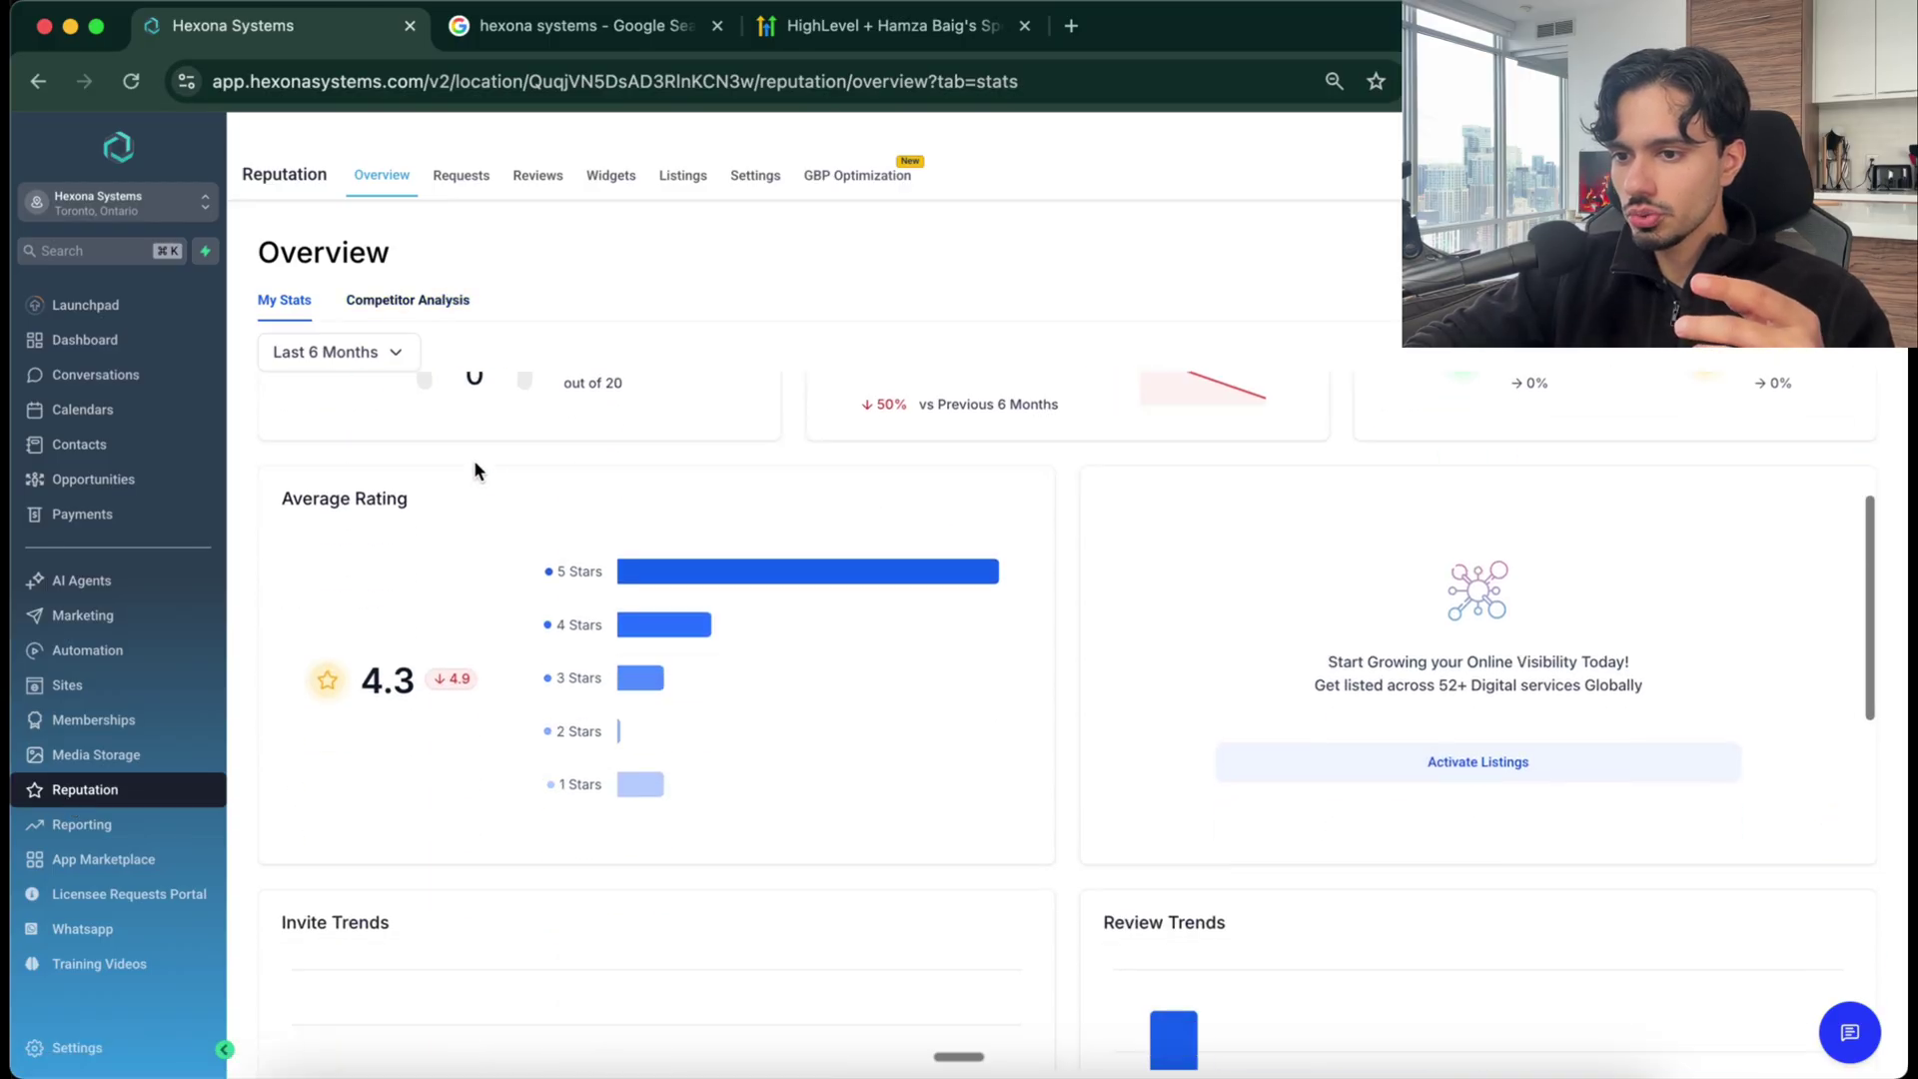
{"action": "left_click", "coordinate": [747, 180]}
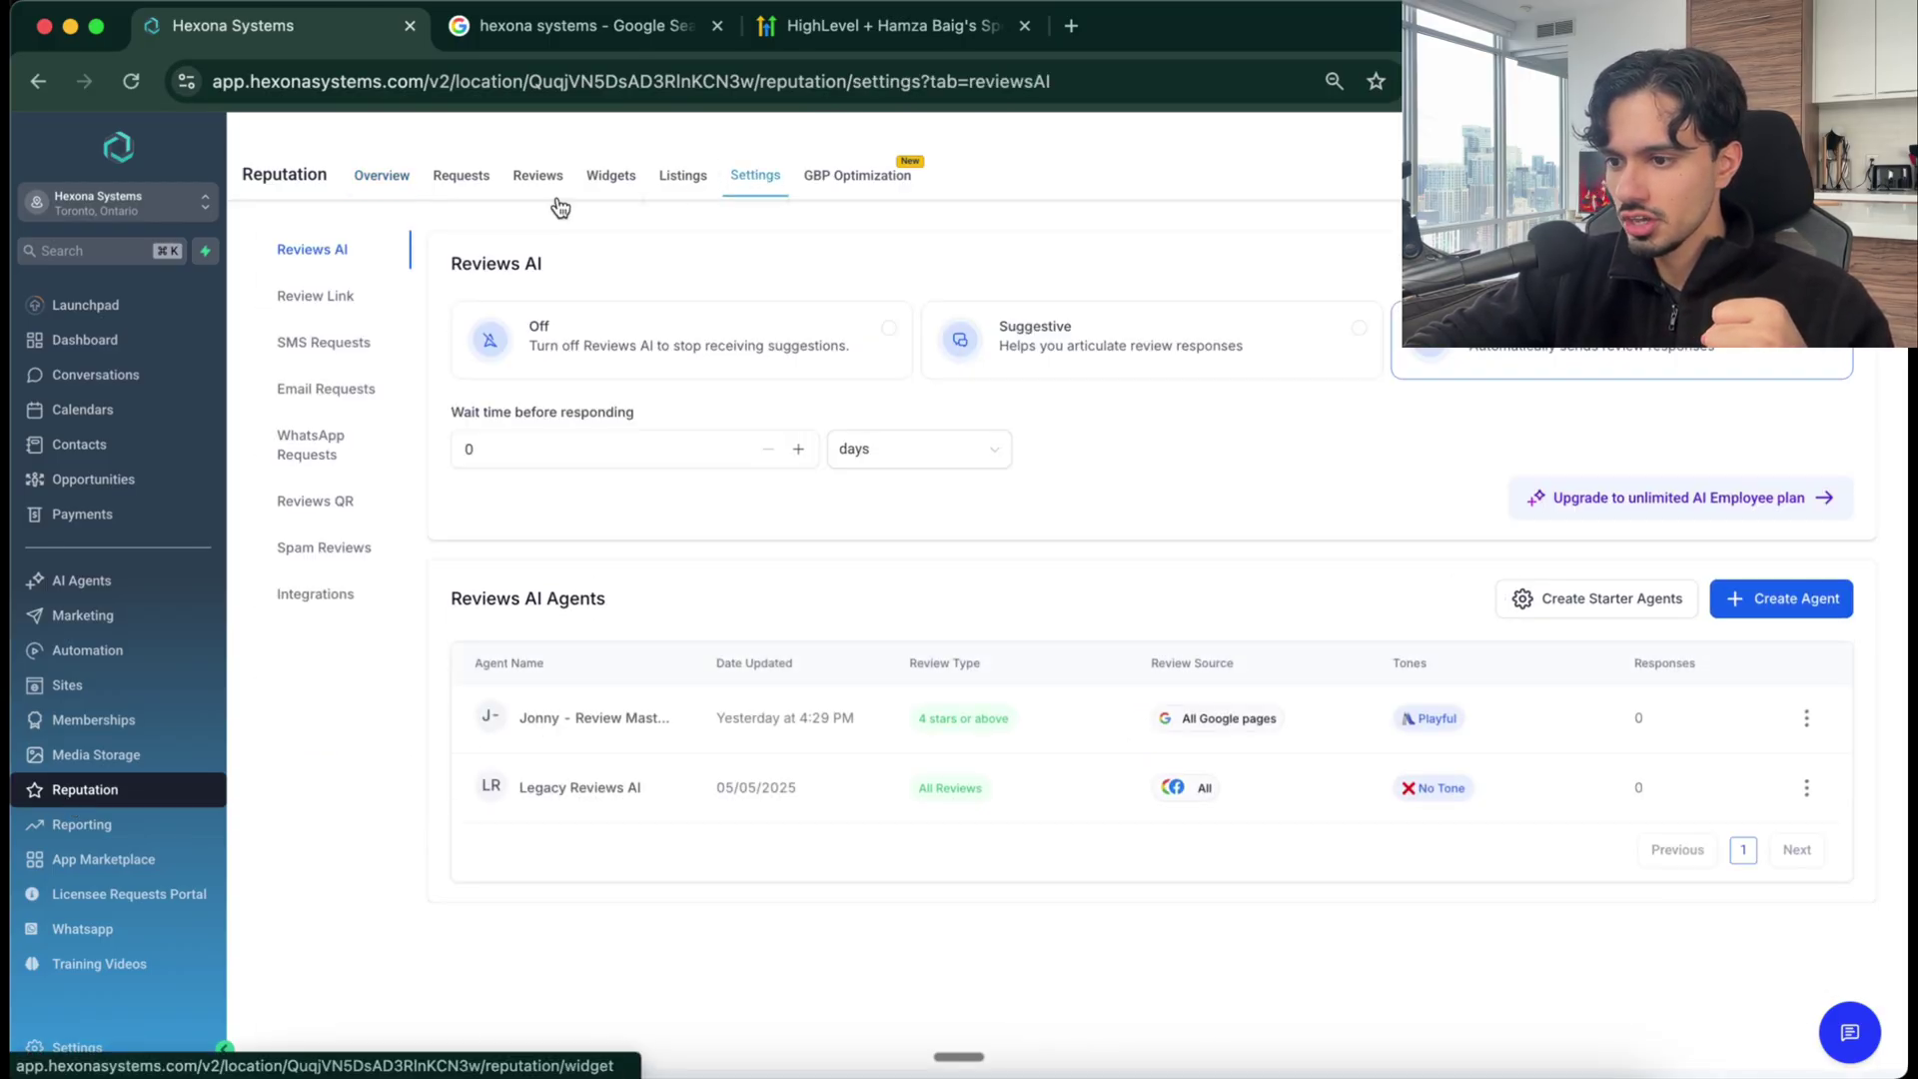
{"action": "left_click", "coordinate": [309, 597]}
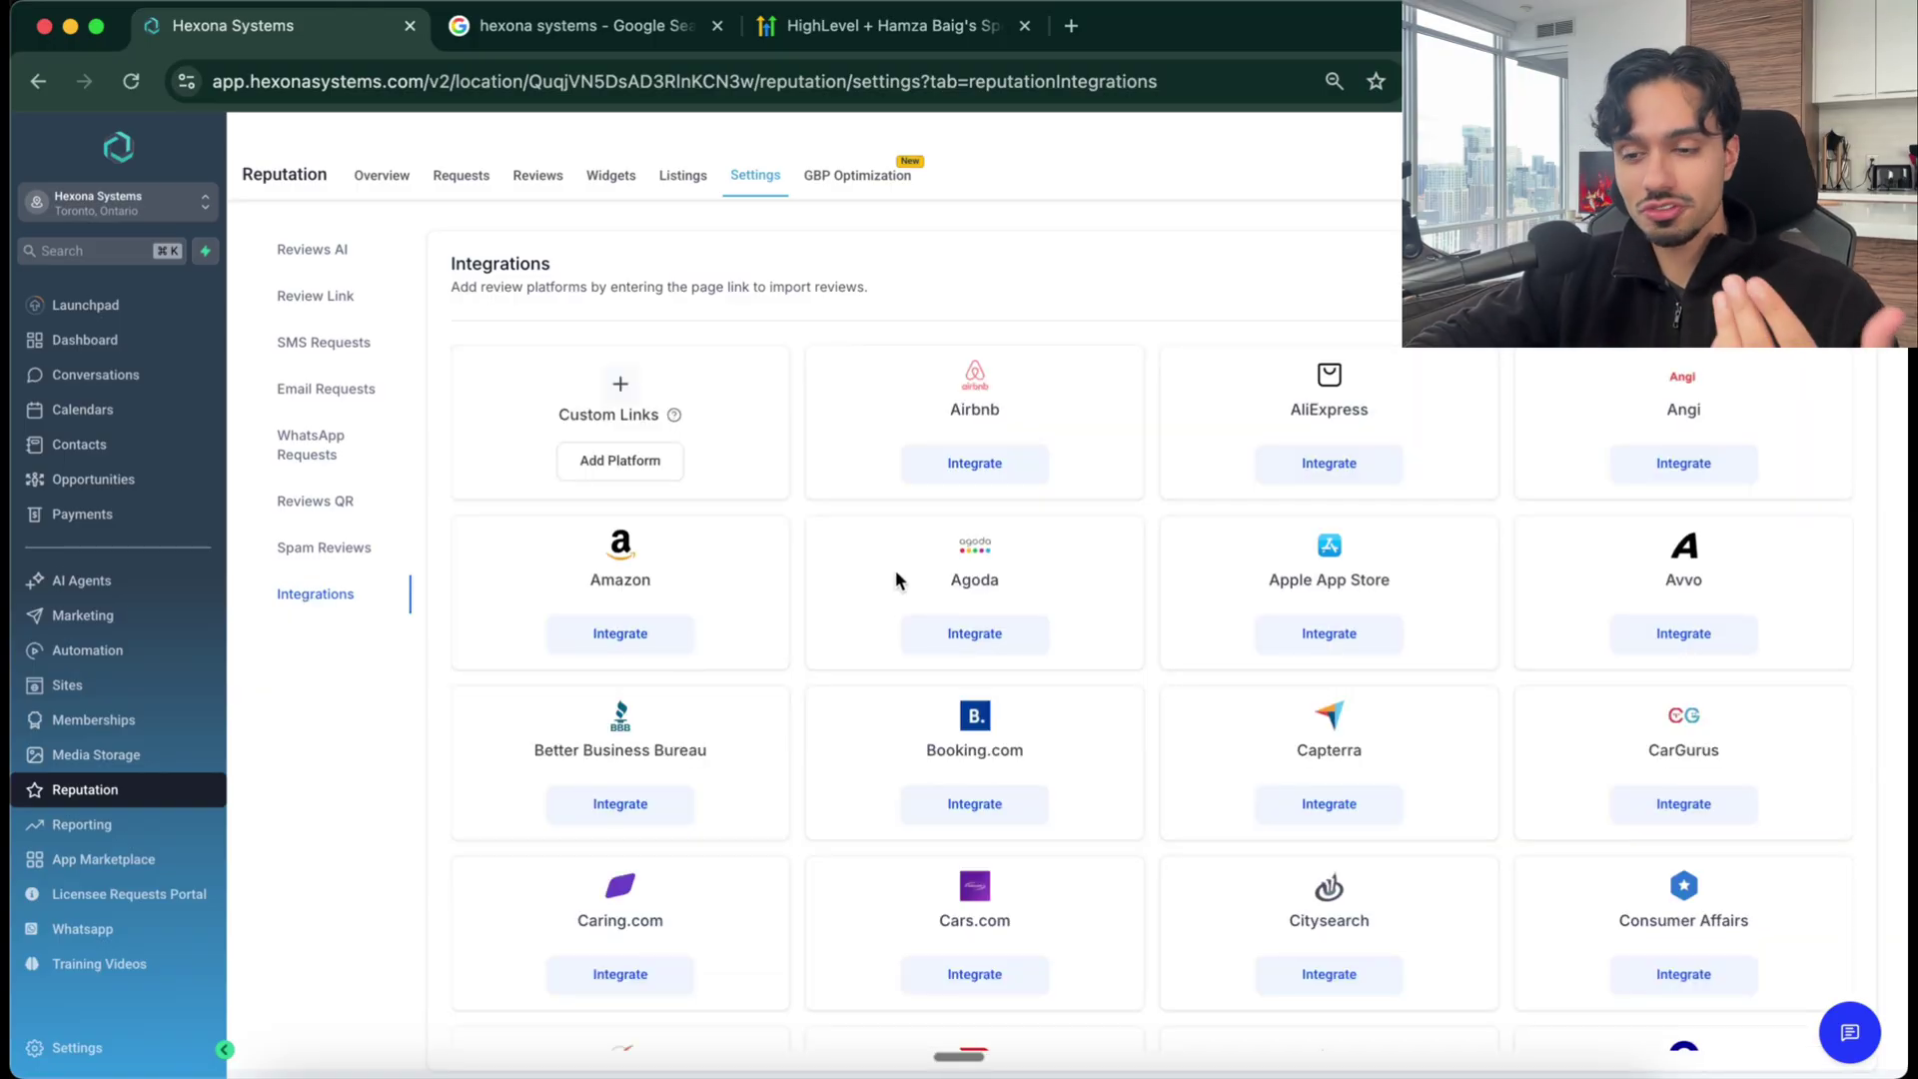
Step: Browse the platform cards and bring up GBP Optimization, showing the score rising from 8/16 to 14/16
{"action": "scroll", "coordinate": [927, 532], "scroll_direction": "down", "scroll_amount": 3}
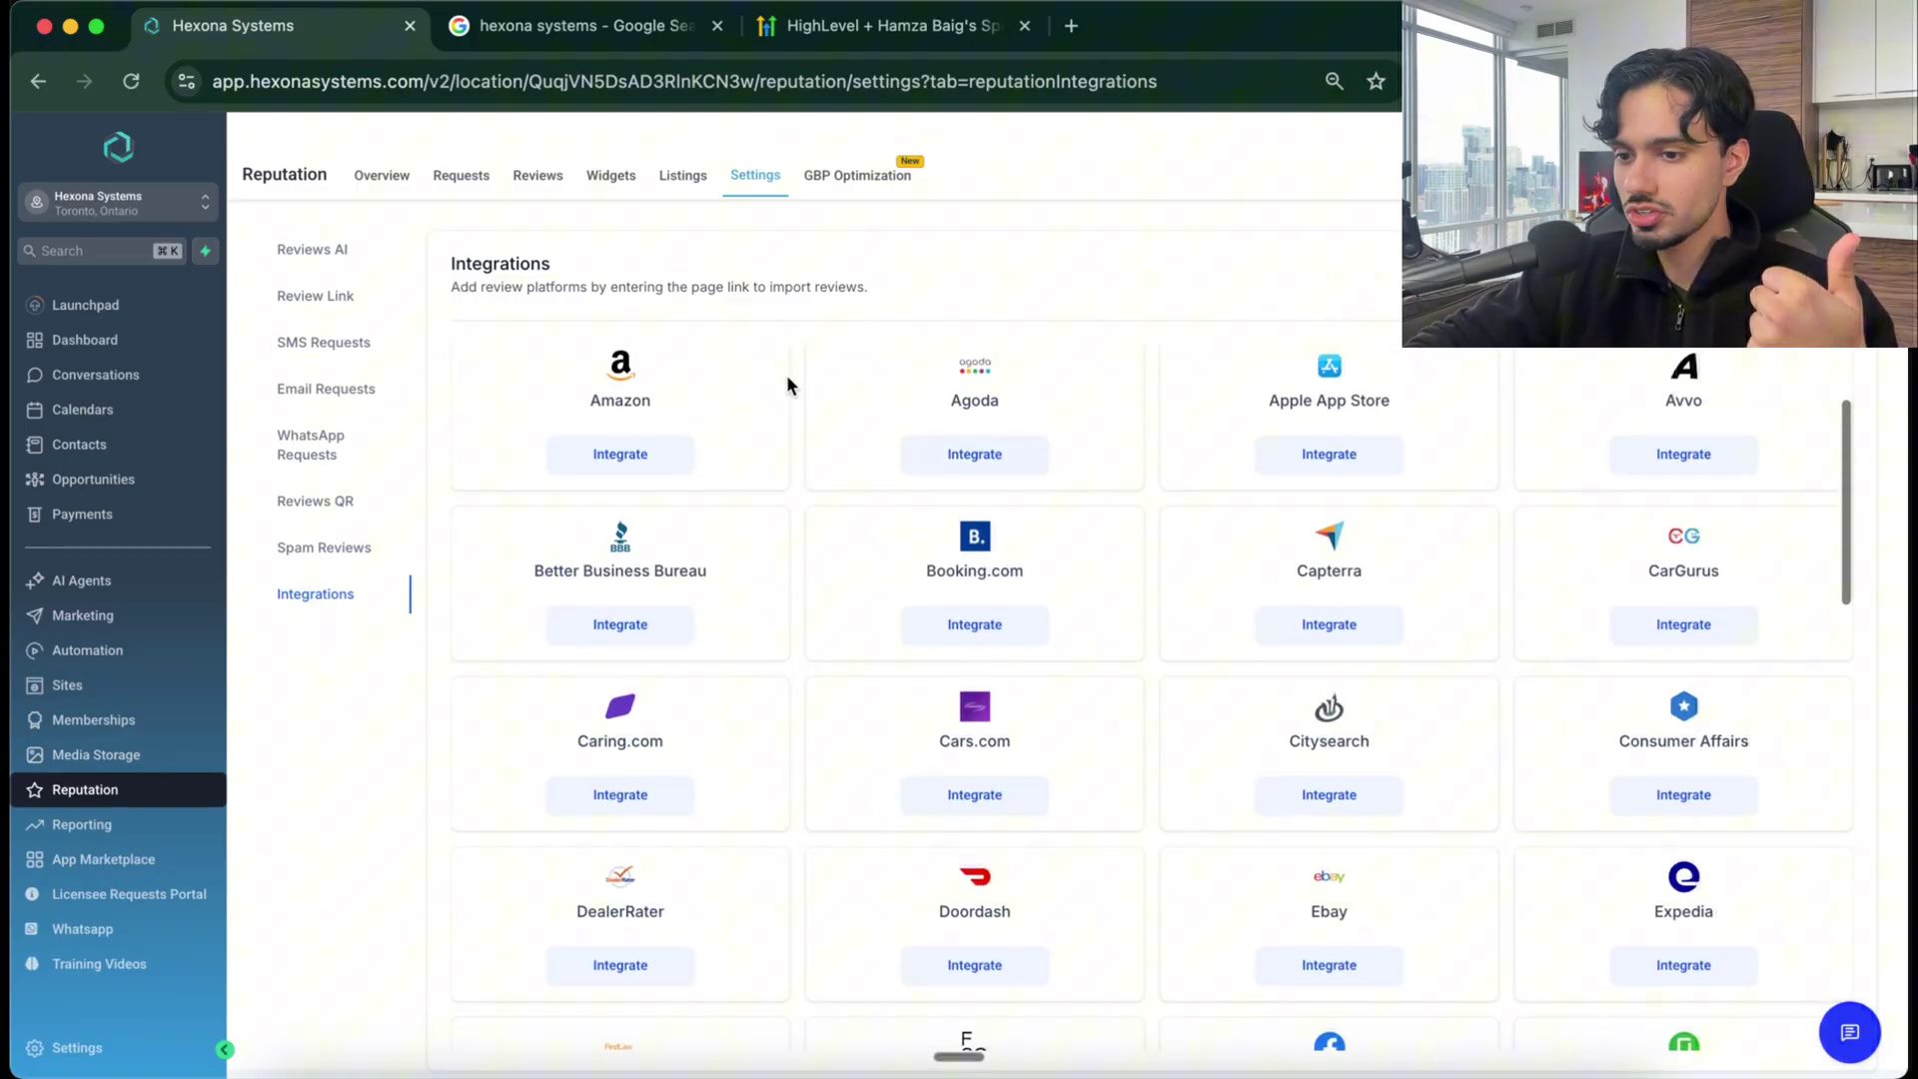
{"action": "scroll", "coordinate": [749, 416], "scroll_direction": "down", "scroll_amount": 8}
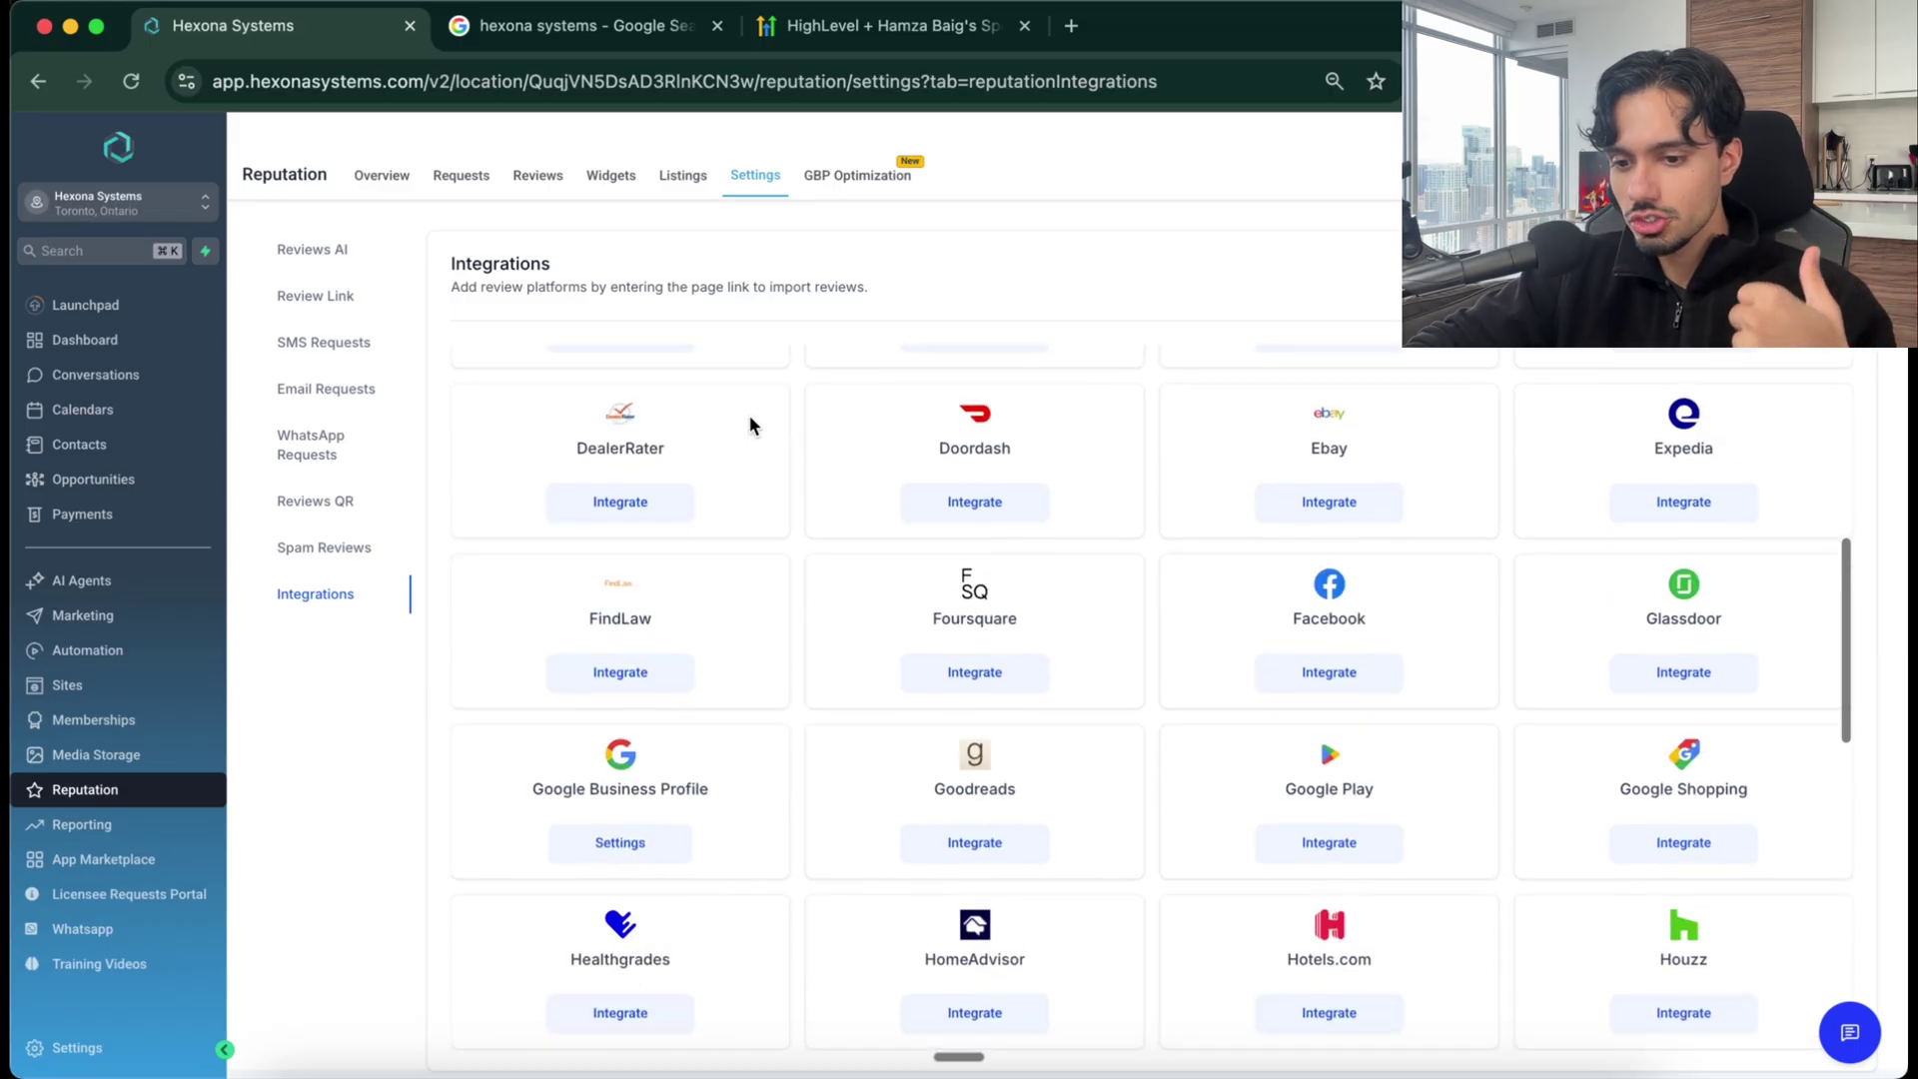
{"action": "scroll", "coordinate": [749, 416], "scroll_direction": "down", "scroll_amount": 3}
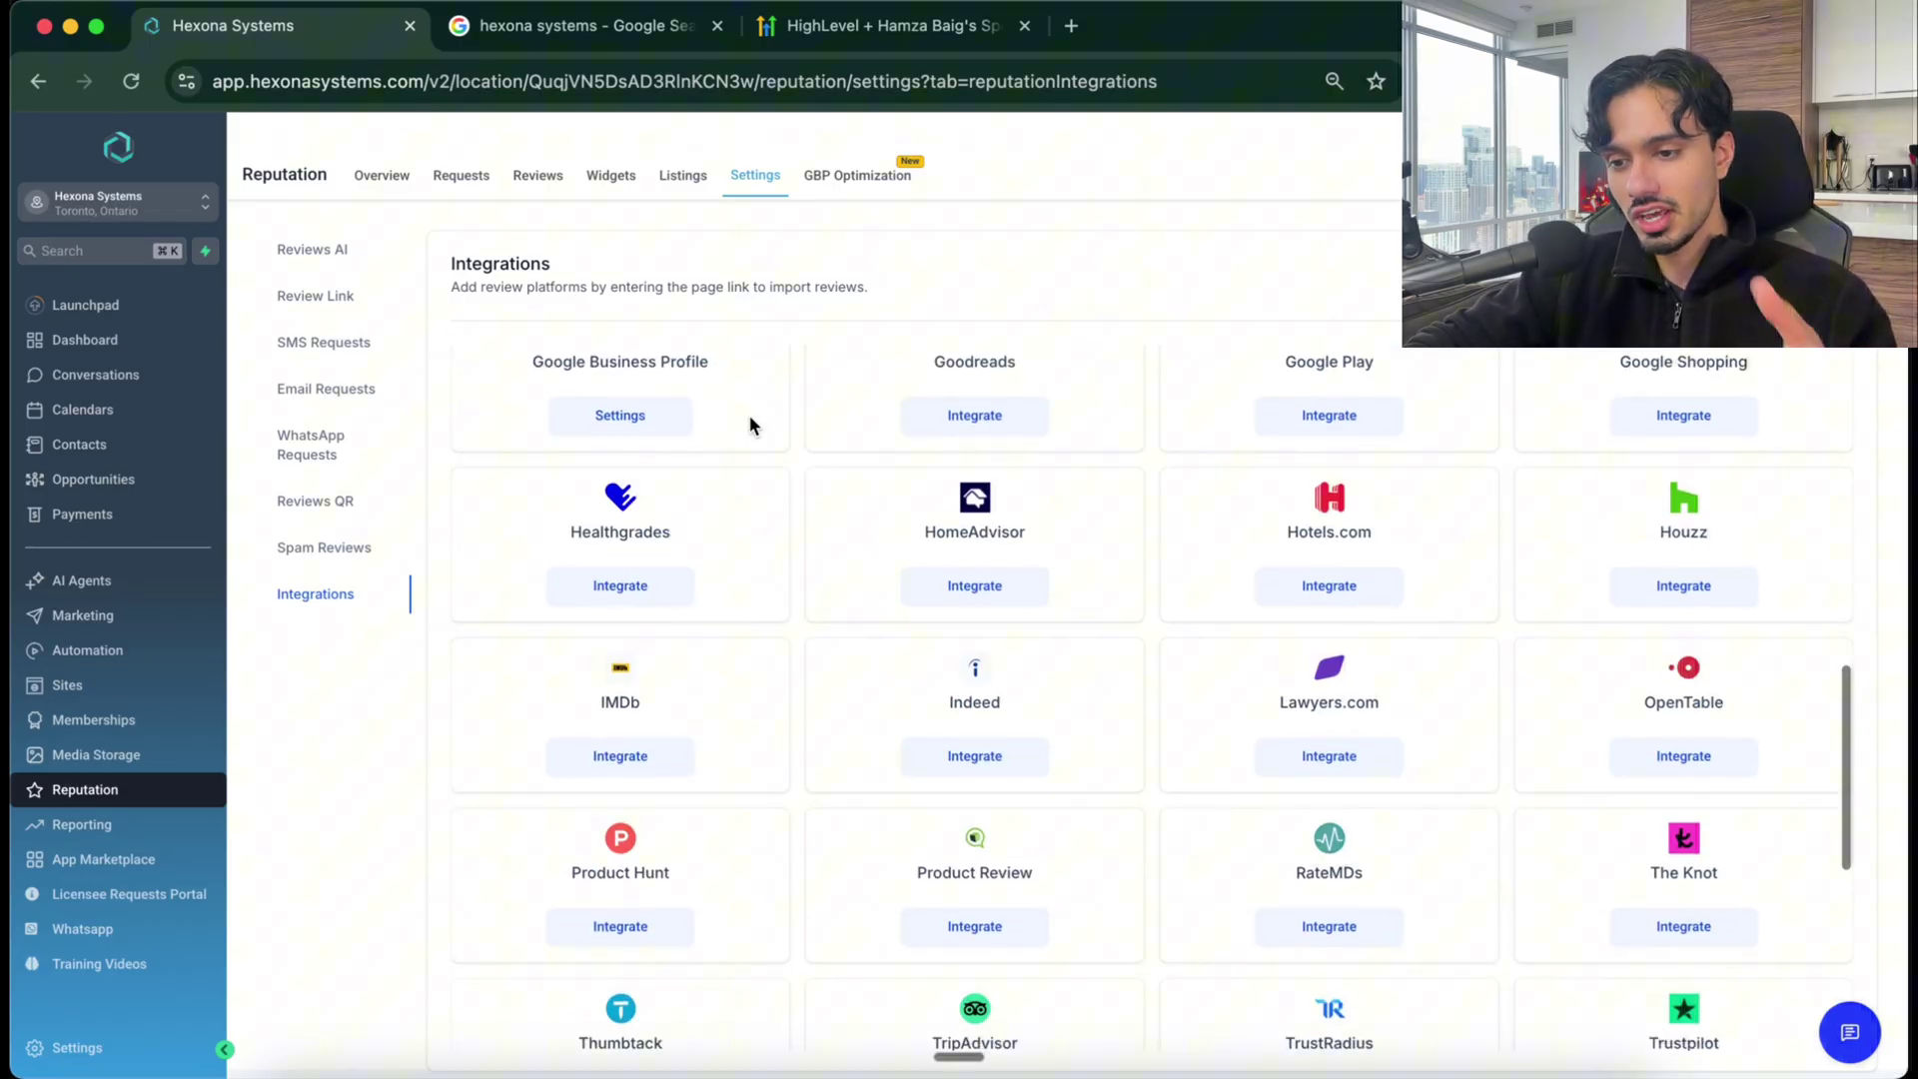
{"action": "scroll", "coordinate": [749, 415], "scroll_direction": "up", "scroll_amount": 4}
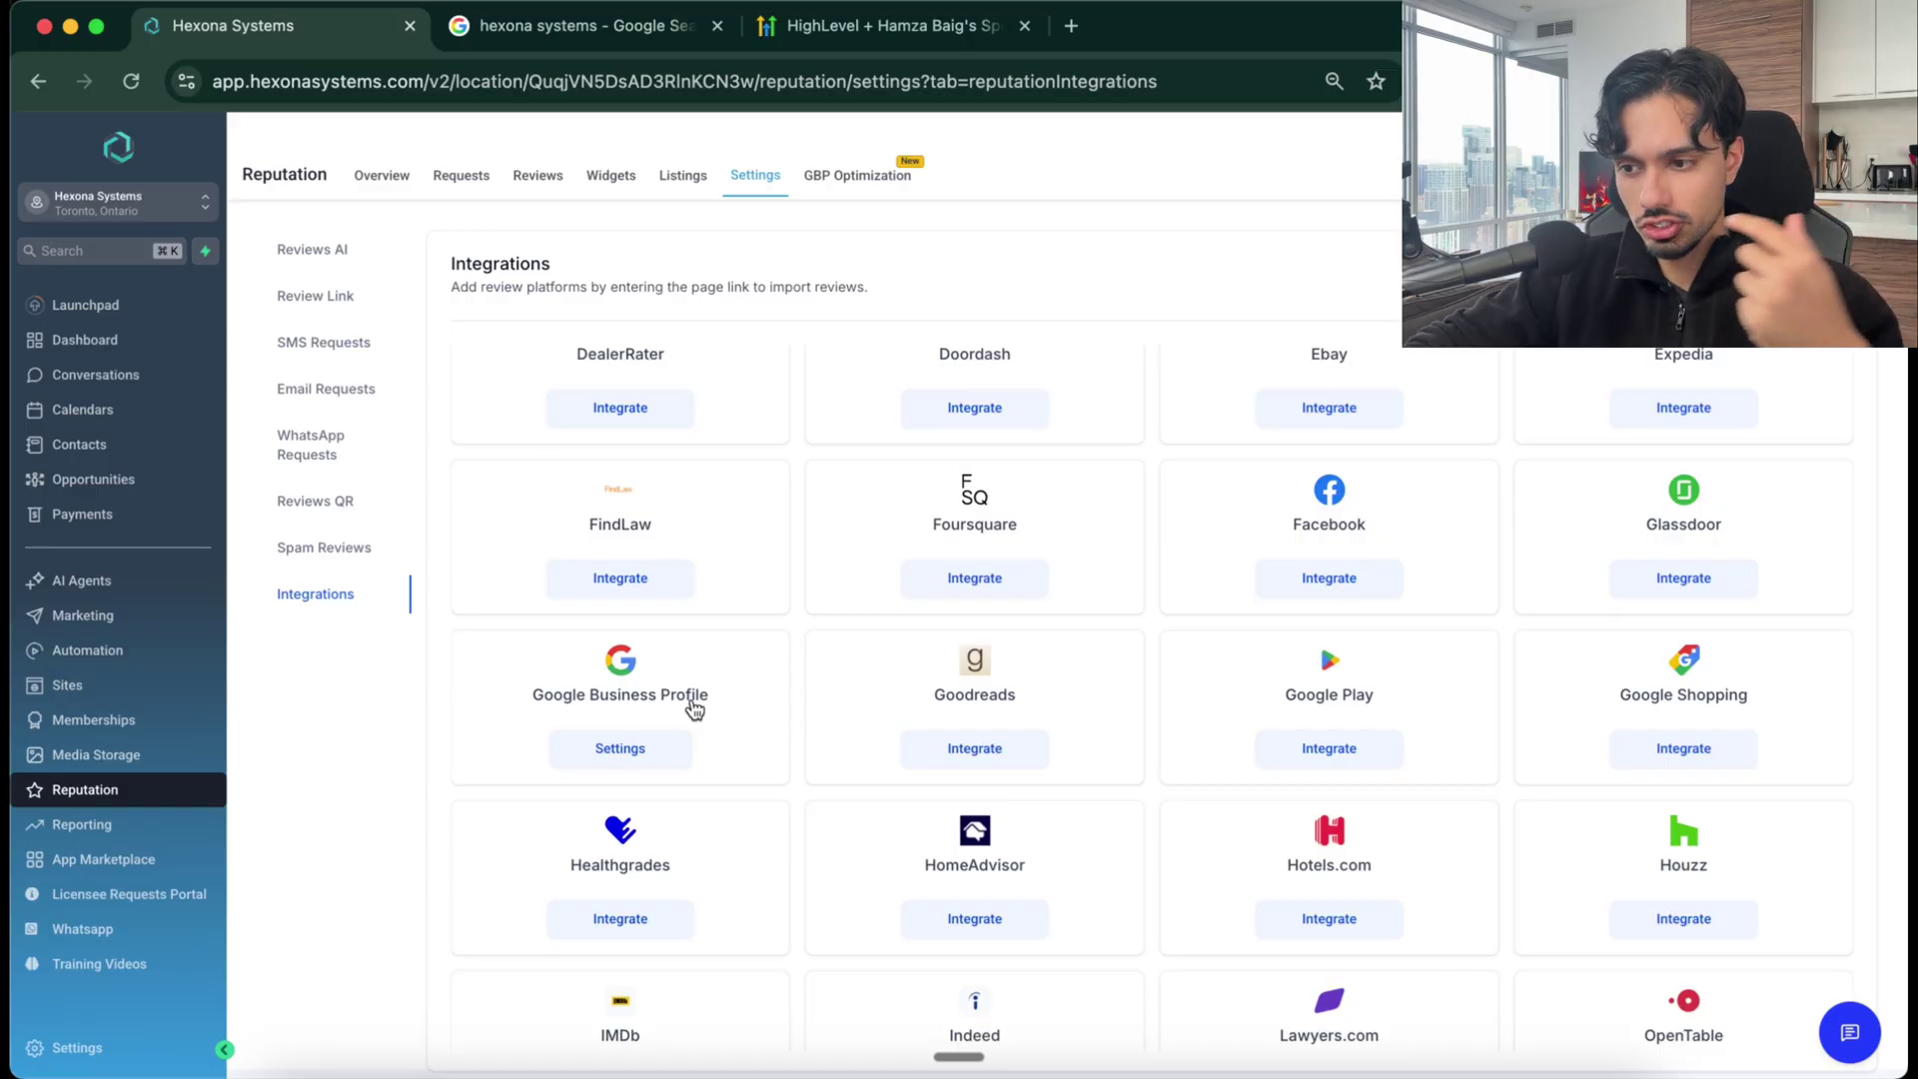
{"action": "scroll", "coordinate": [695, 709], "scroll_direction": "up", "scroll_amount": 8}
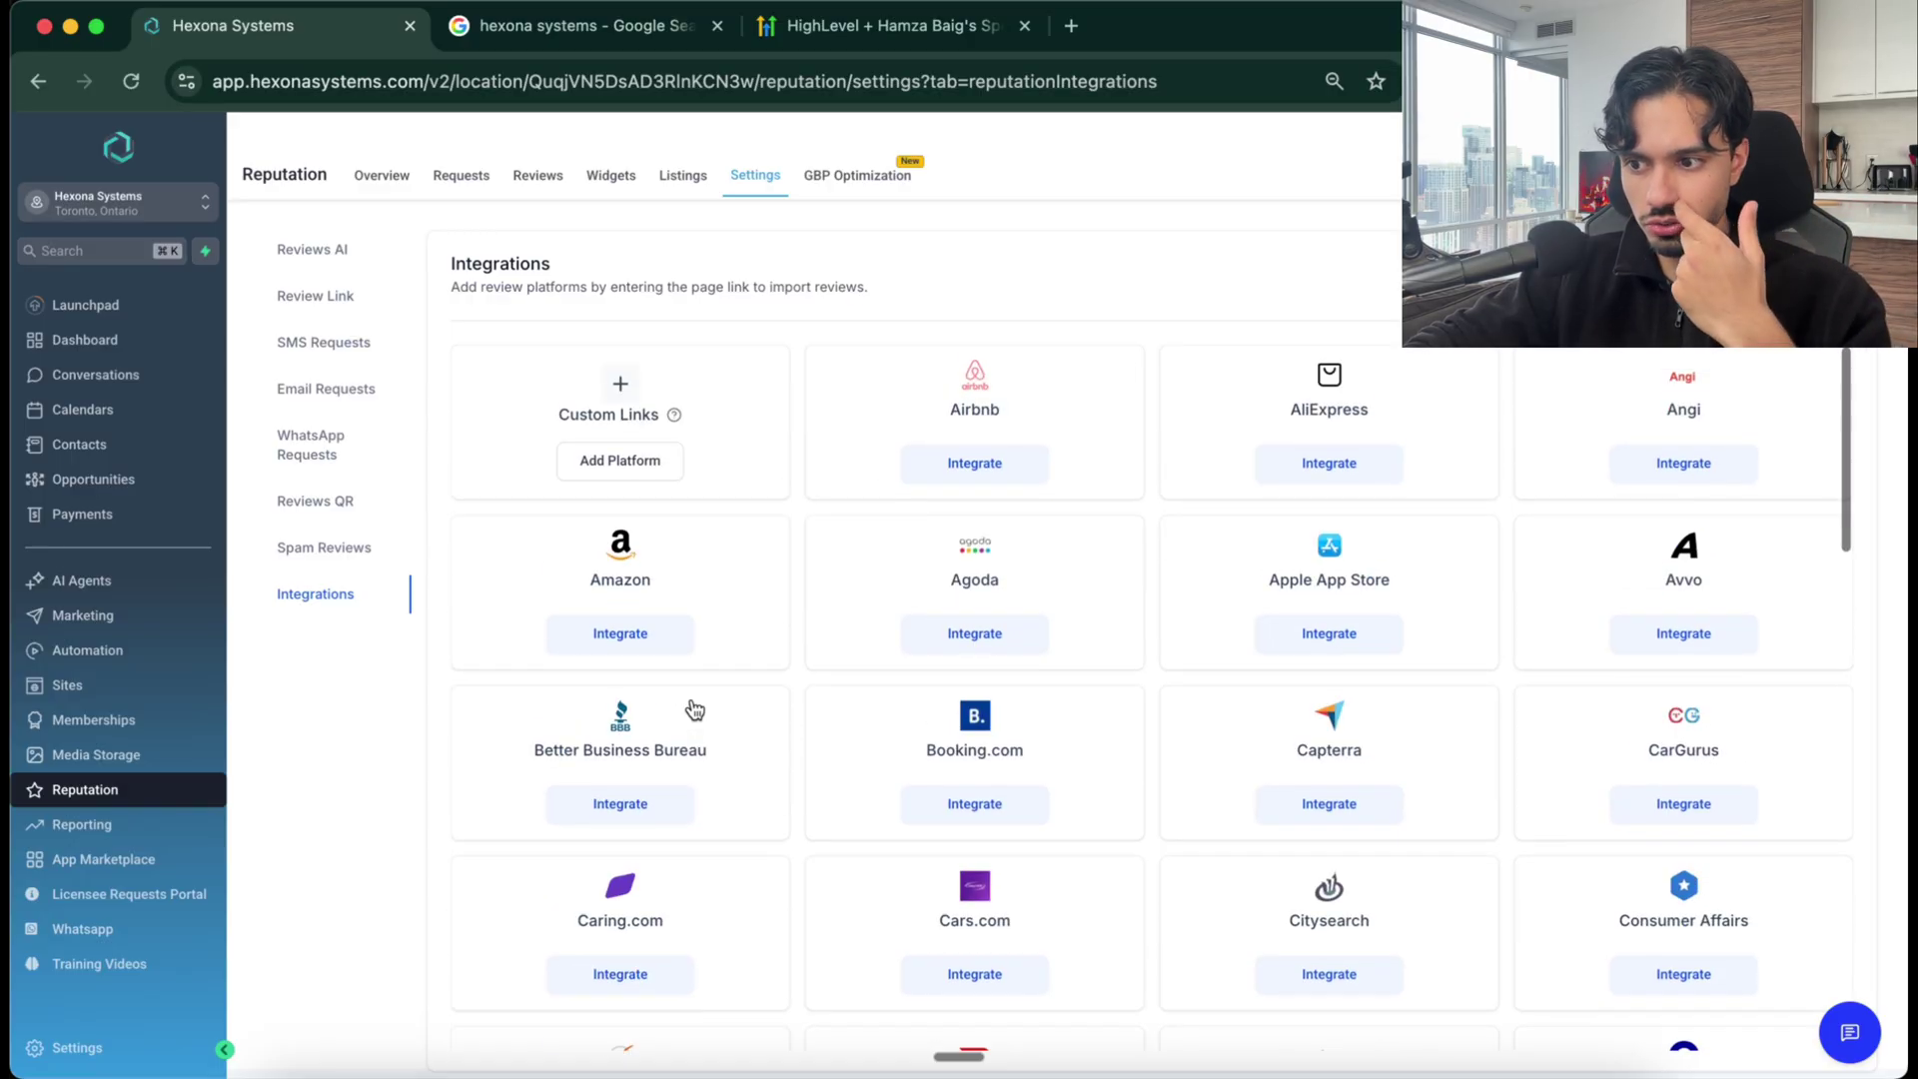
{"action": "left_click", "coordinate": [829, 192]}
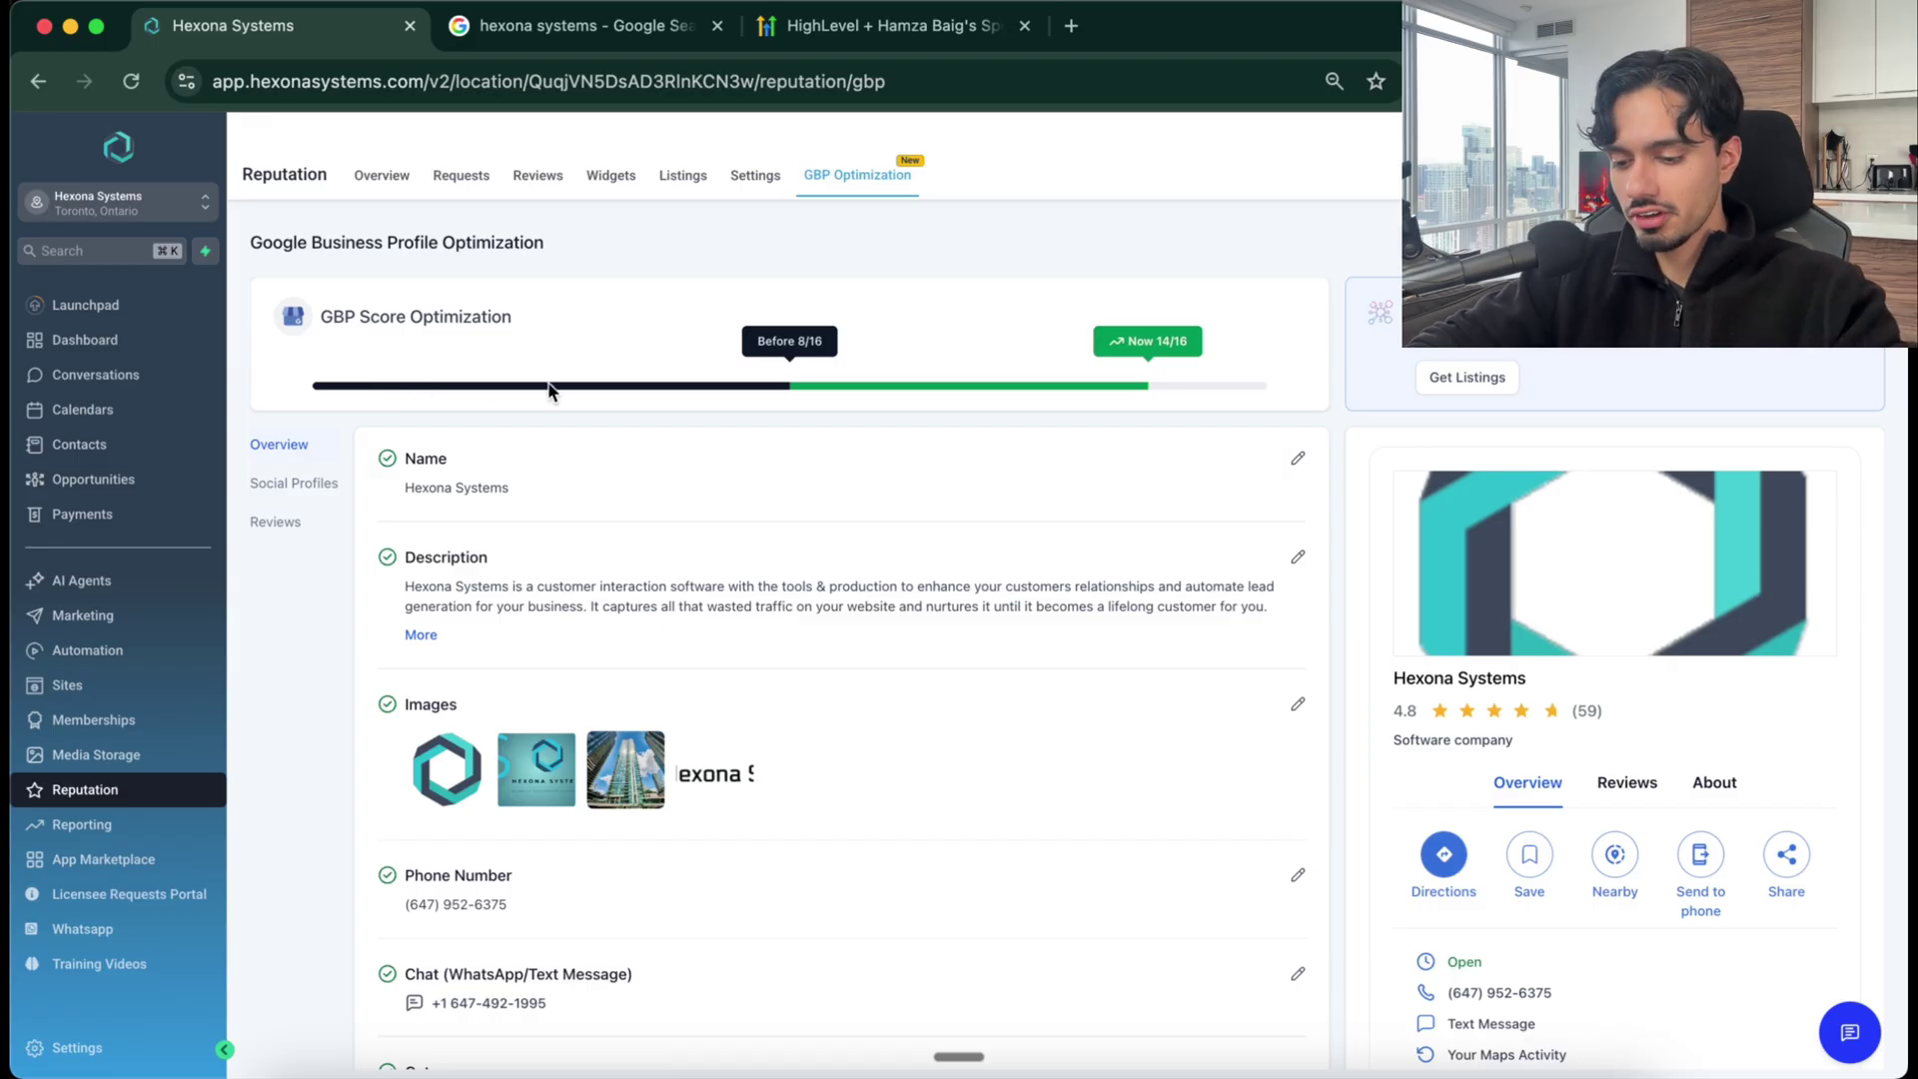
Step: Search Google for 'plumber near me' in a new tab and browse page 2 of results
{"action": "key", "text": "super+t"}
{"action": "type", "text": "plumber near me"}
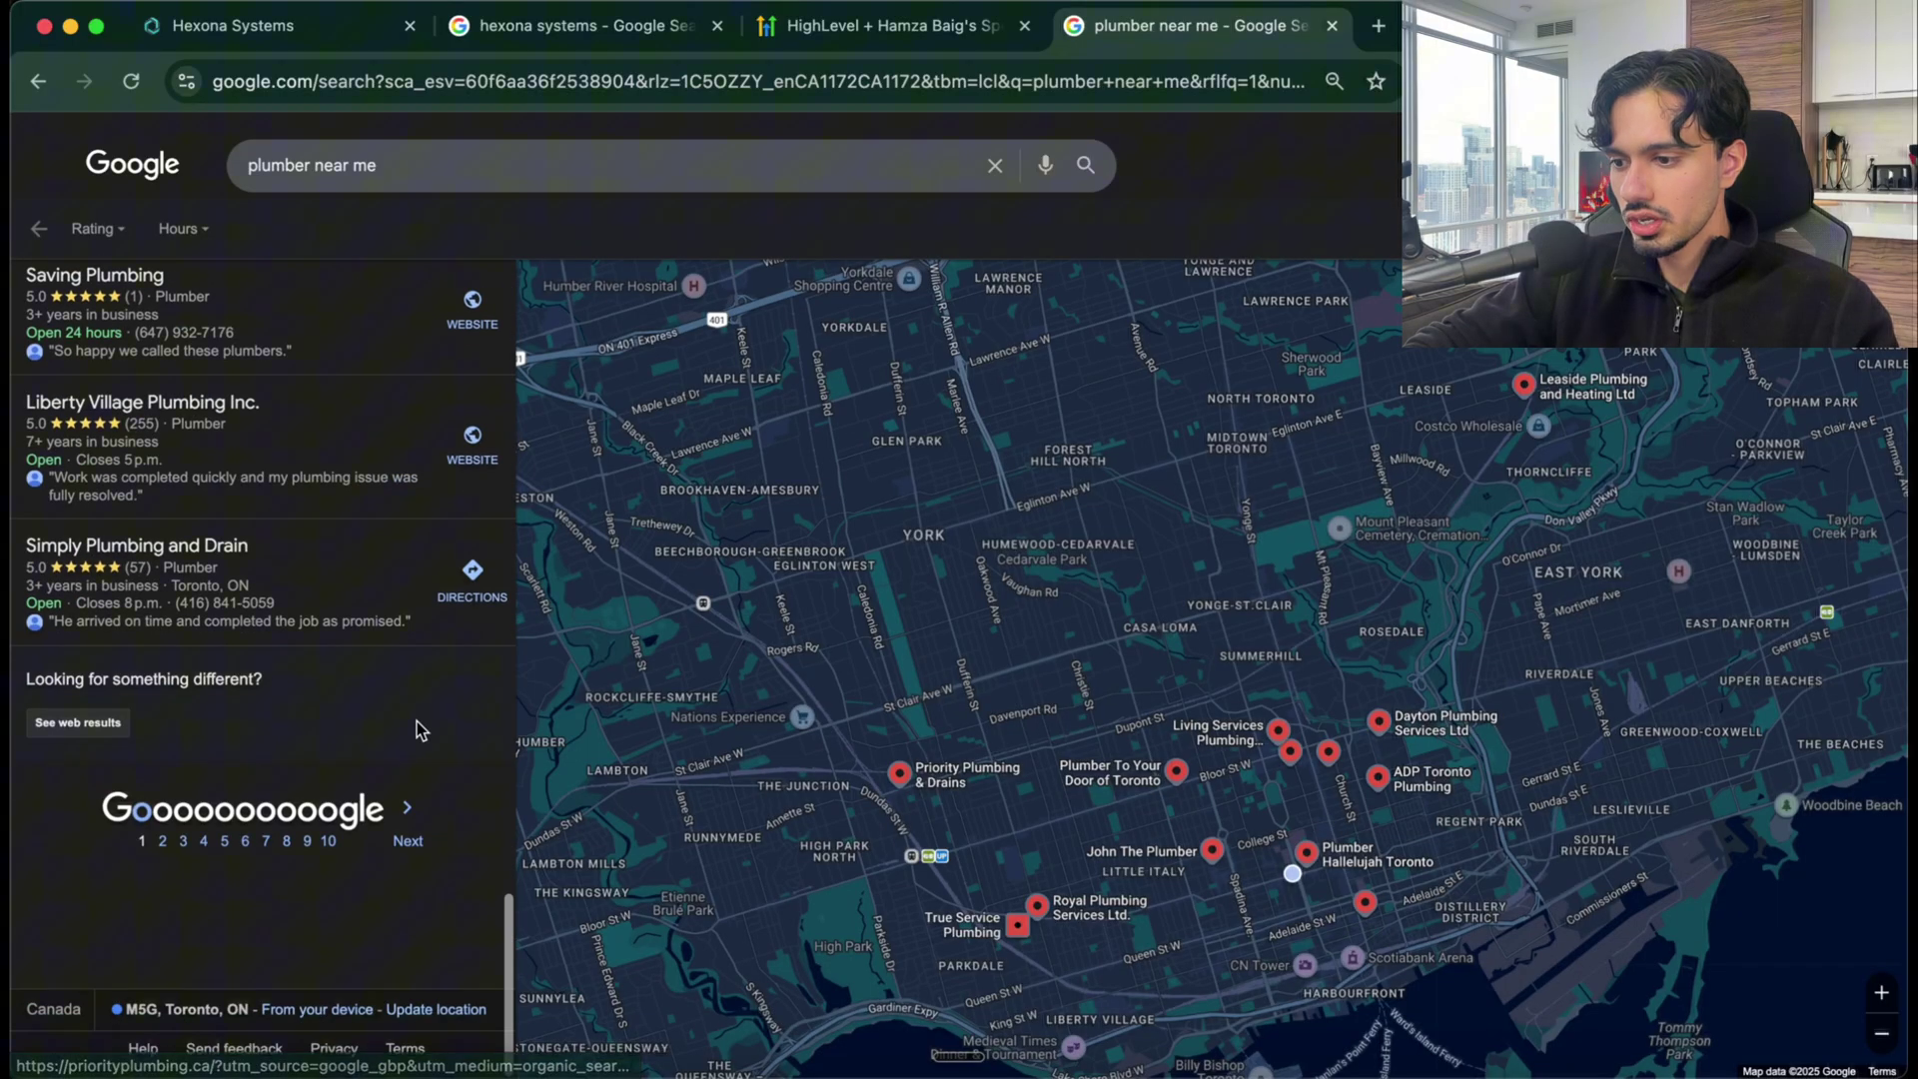
{"action": "left_click", "coordinate": [160, 827]}
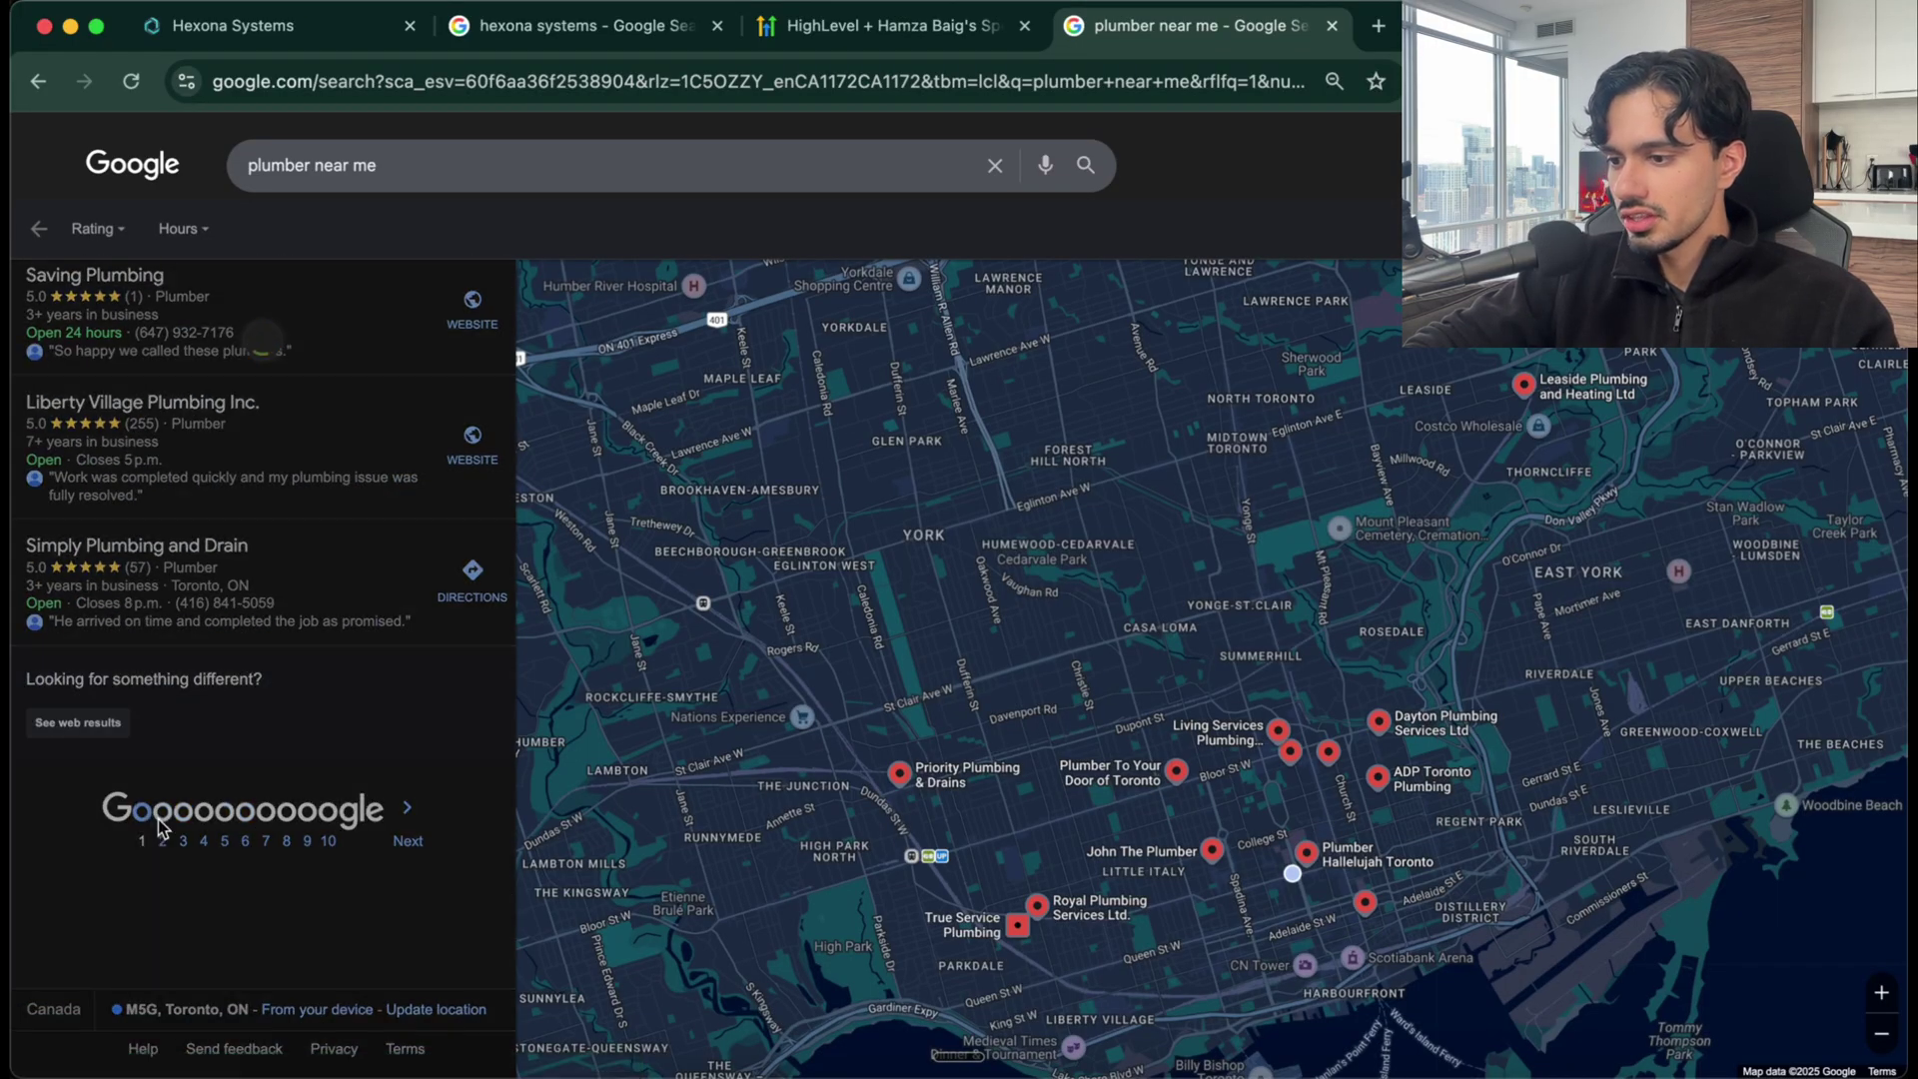
{"action": "scroll", "coordinate": [160, 828], "scroll_direction": "down", "scroll_amount": 5}
{"action": "scroll", "coordinate": [160, 829], "scroll_direction": "down", "scroll_amount": 10}
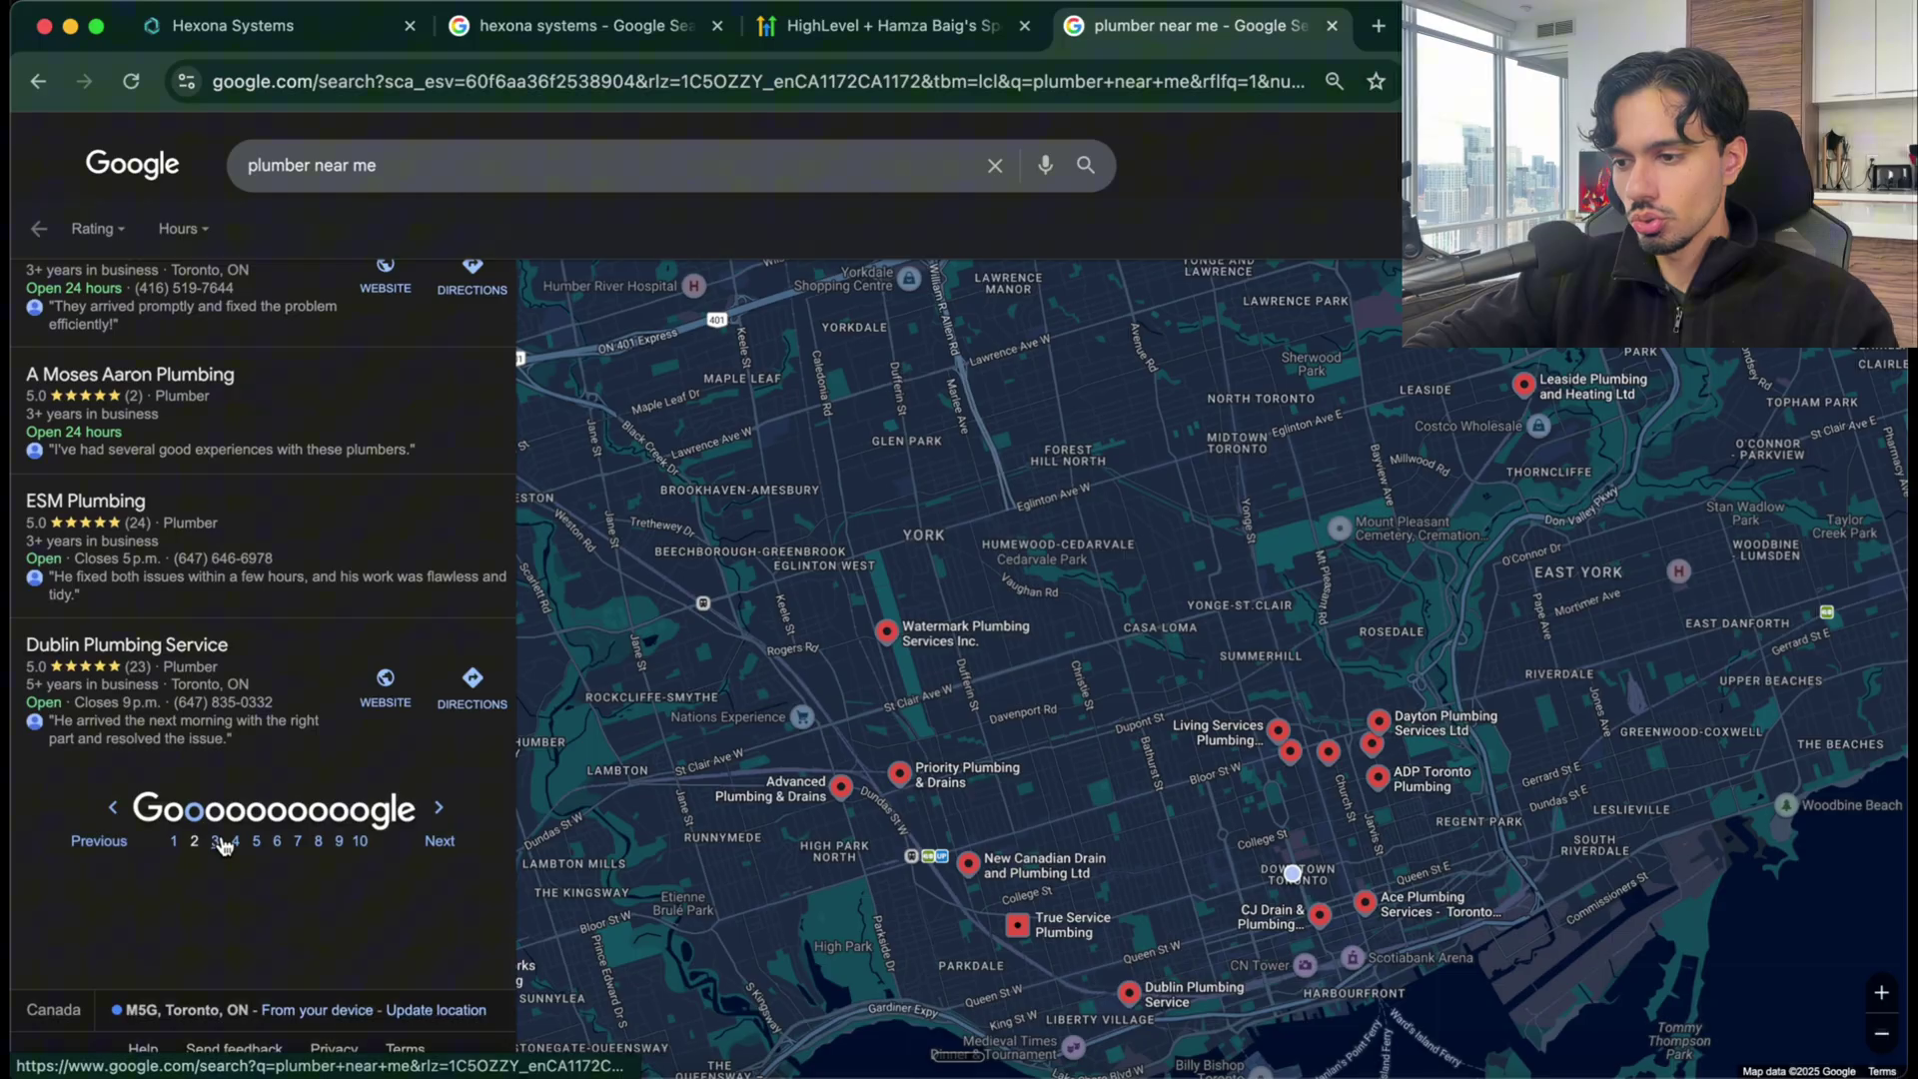
{"action": "scroll", "coordinate": [193, 992], "scroll_direction": "up", "scroll_amount": 2}
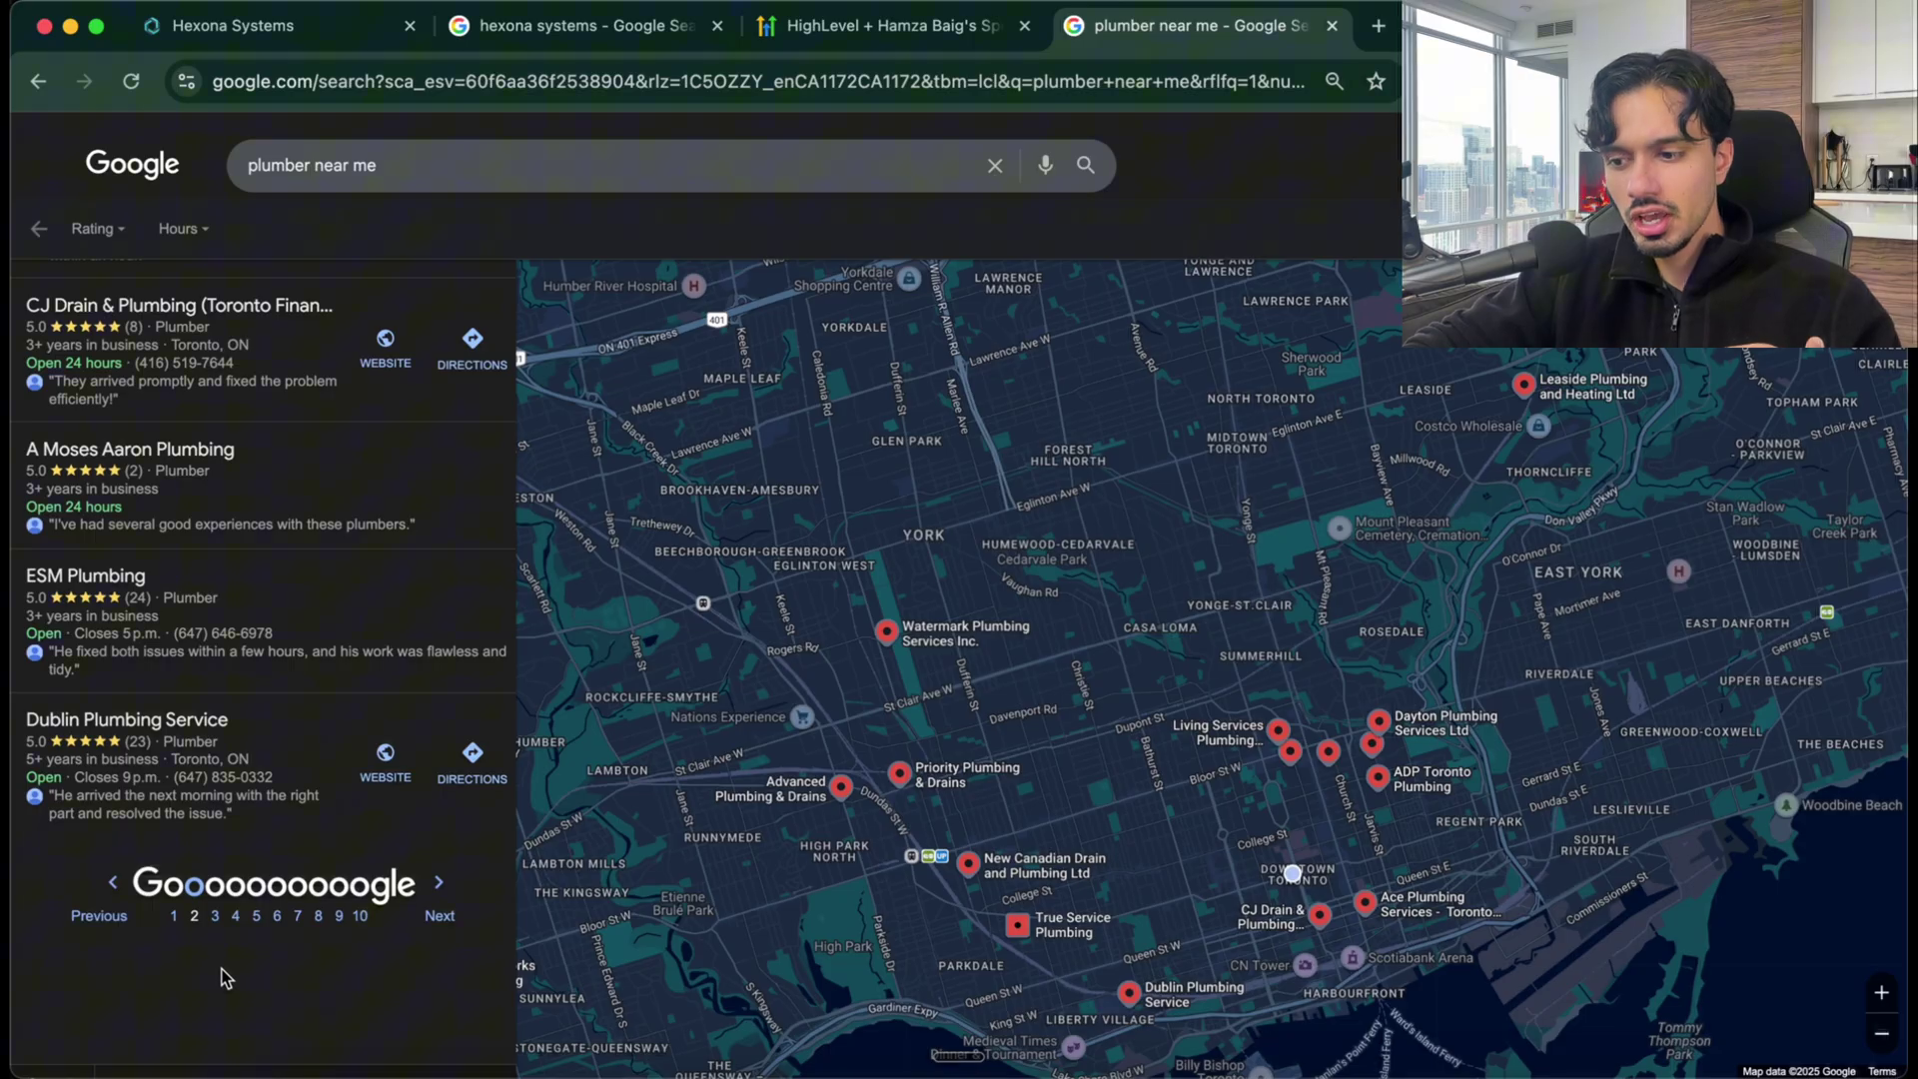
Step: Jump to page 10, bring up the 1-star Backwater Kings listing, then return to Hexona Systems
{"action": "left_click", "coordinate": [355, 918]}
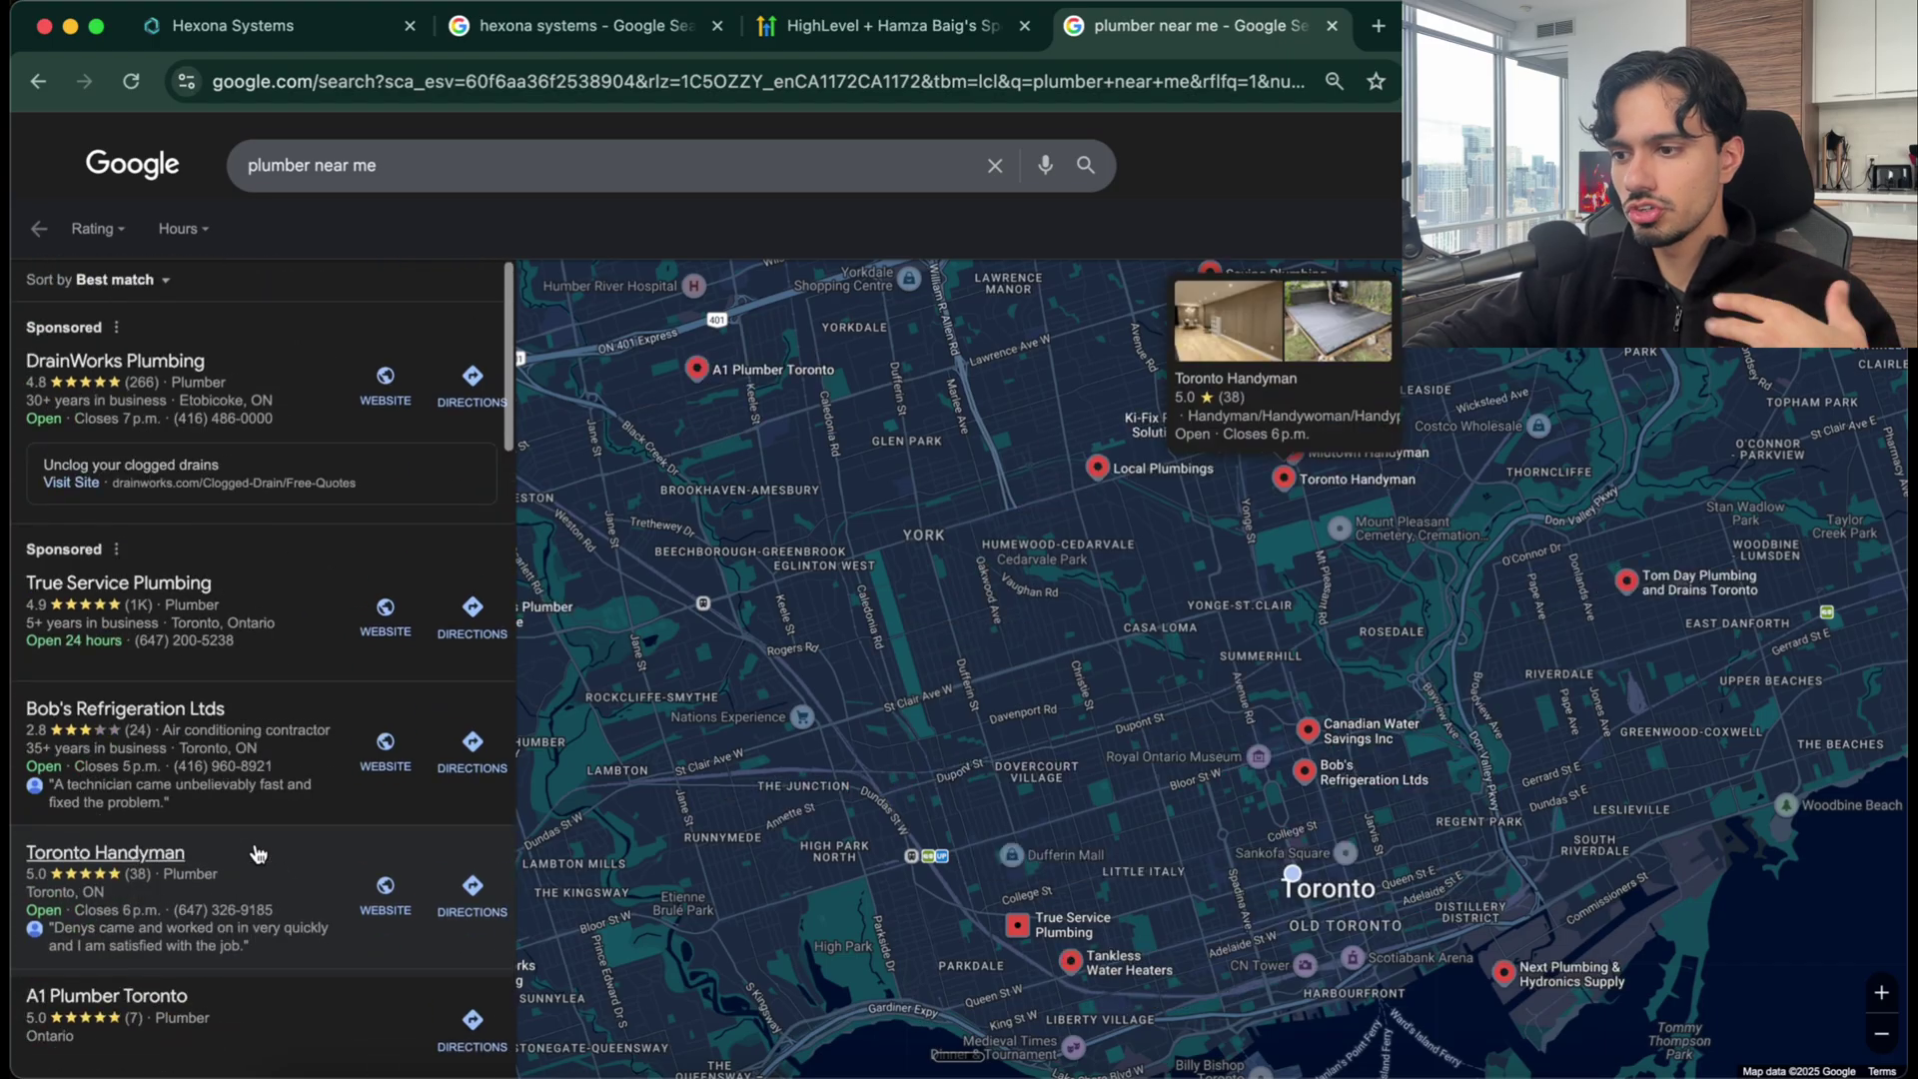
{"action": "scroll", "coordinate": [250, 819], "scroll_direction": "down", "scroll_amount": 10}
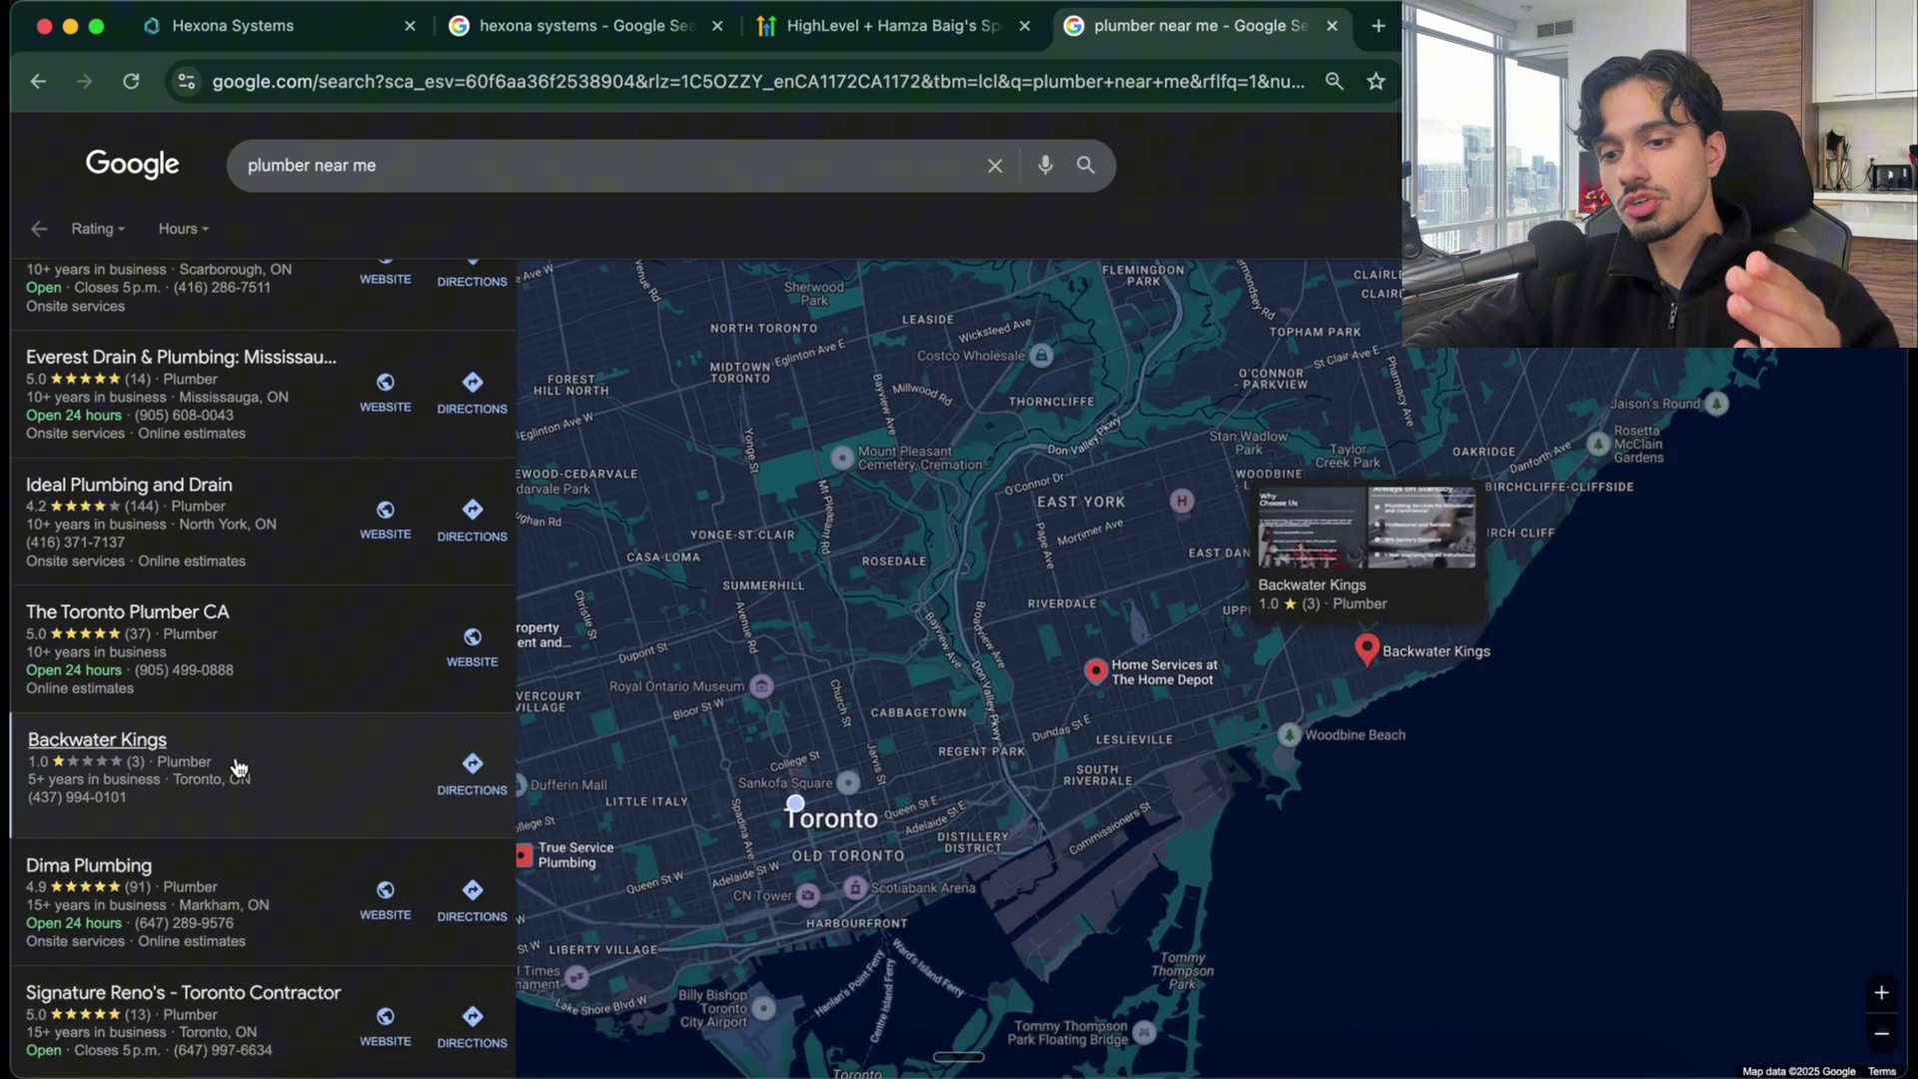
{"action": "left_click", "coordinate": [236, 767]}
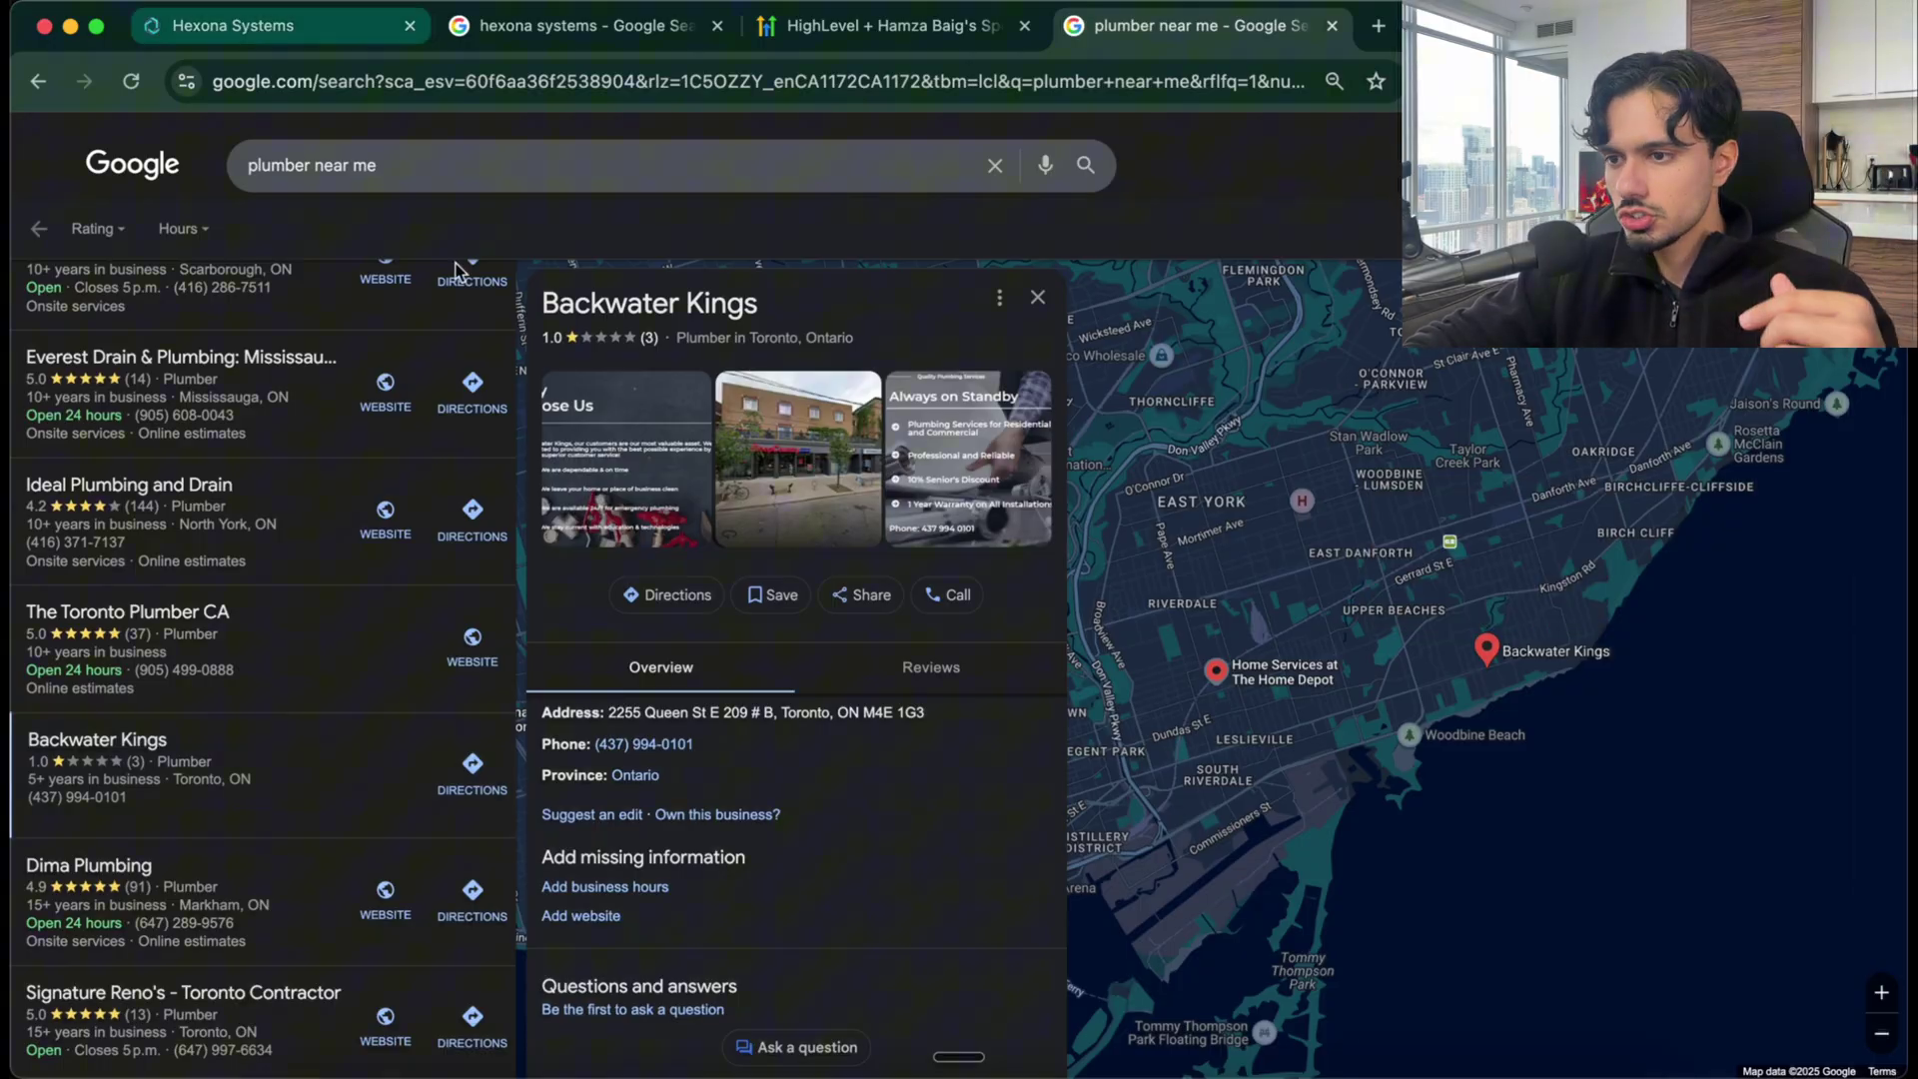
{"action": "left_click", "coordinate": [303, 30]}
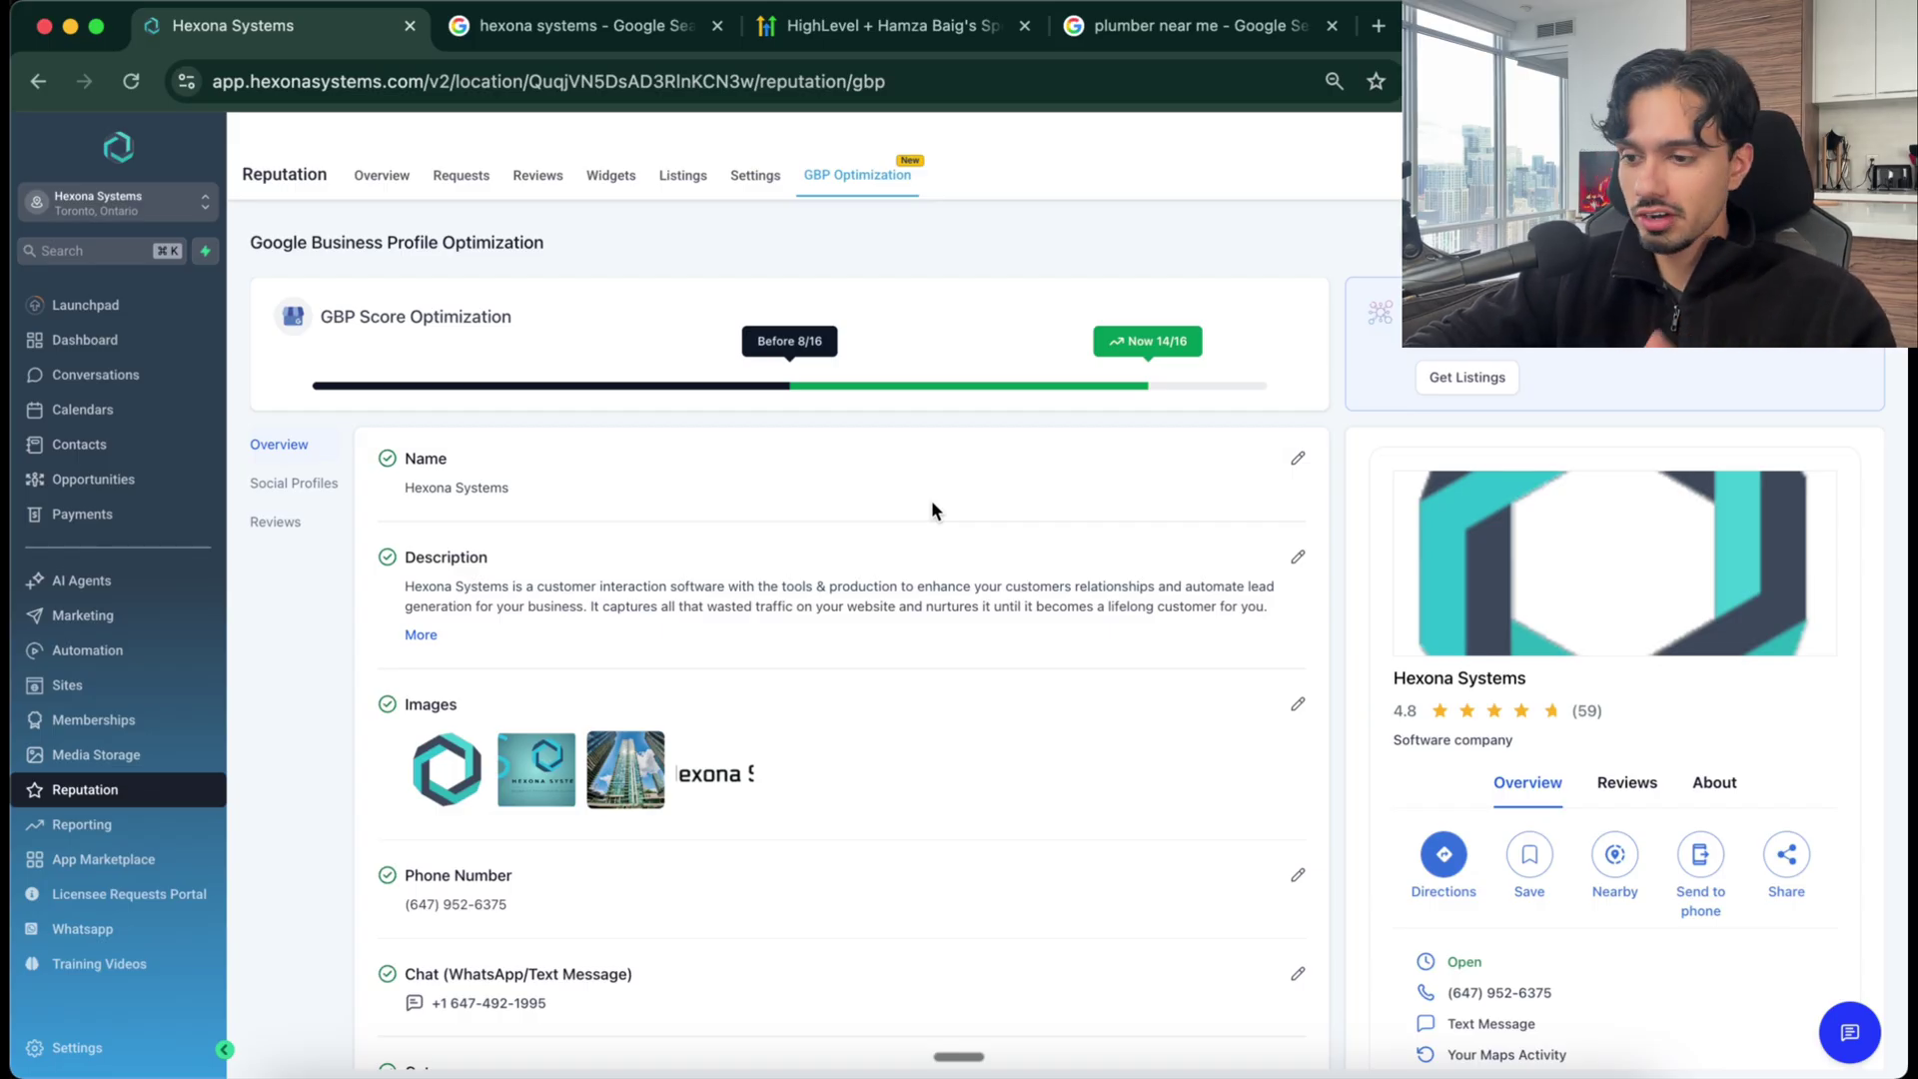
Step: Scroll the GBP Optimization overview and show the business profile's Social Profiles links
{"action": "scroll", "coordinate": [931, 499], "scroll_direction": "down", "scroll_amount": 1}
{"action": "scroll", "coordinate": [425, 340], "scroll_direction": "down", "scroll_amount": 3}
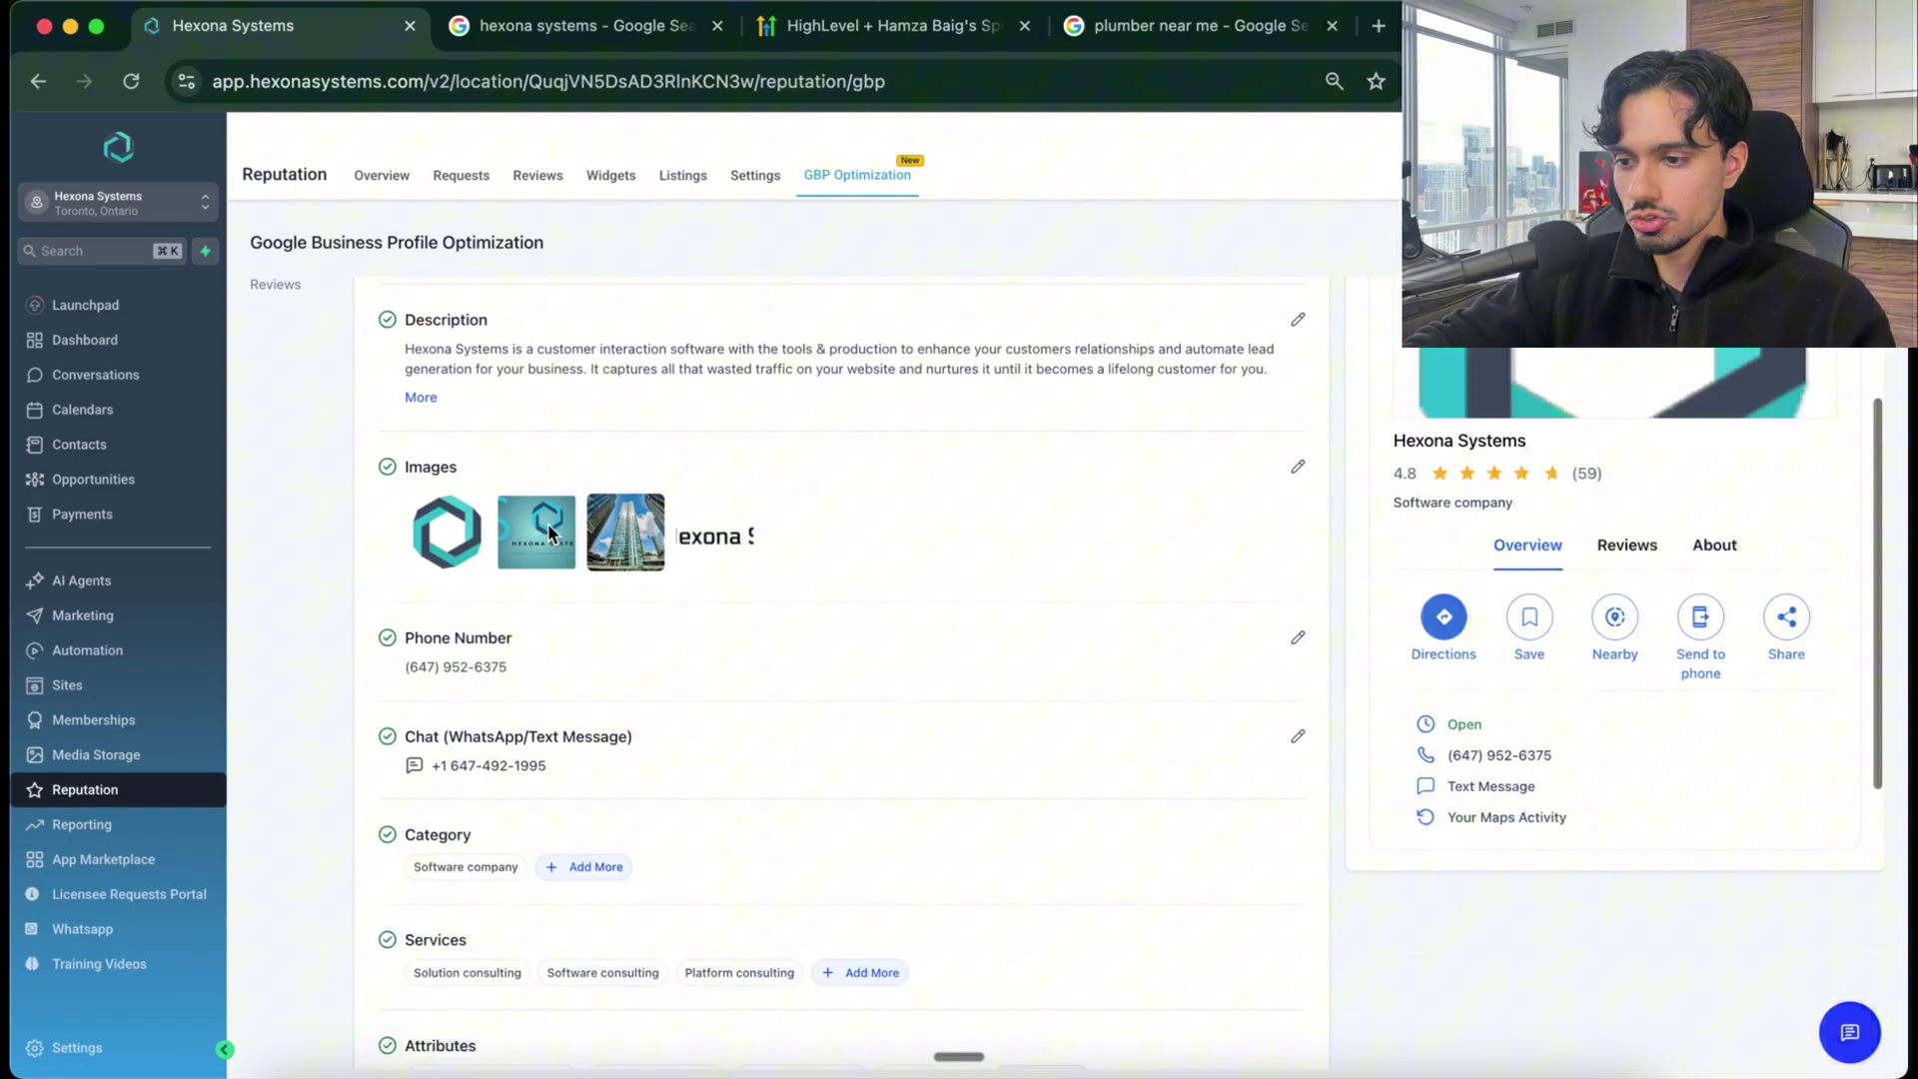
{"action": "scroll", "coordinate": [632, 932], "scroll_direction": "down", "scroll_amount": 3}
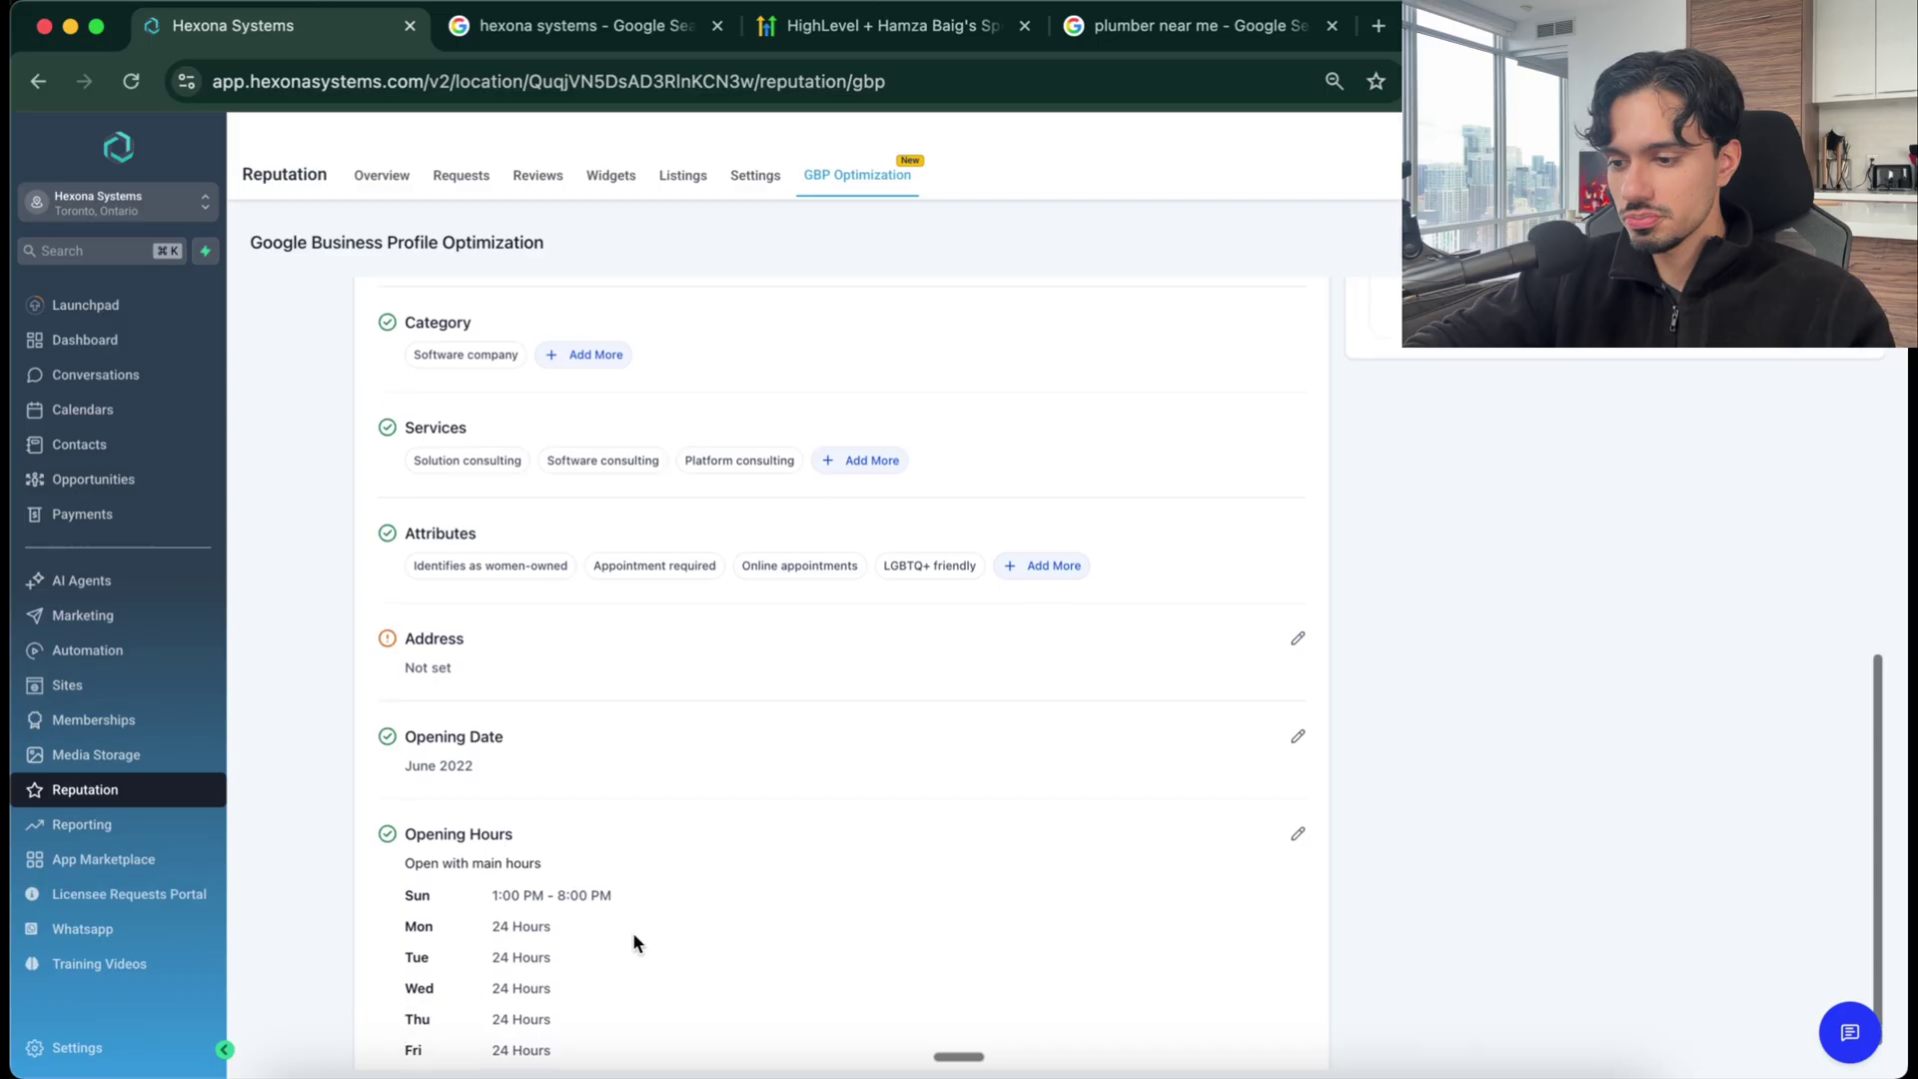
{"action": "scroll", "coordinate": [482, 399], "scroll_direction": "up", "scroll_amount": 8}
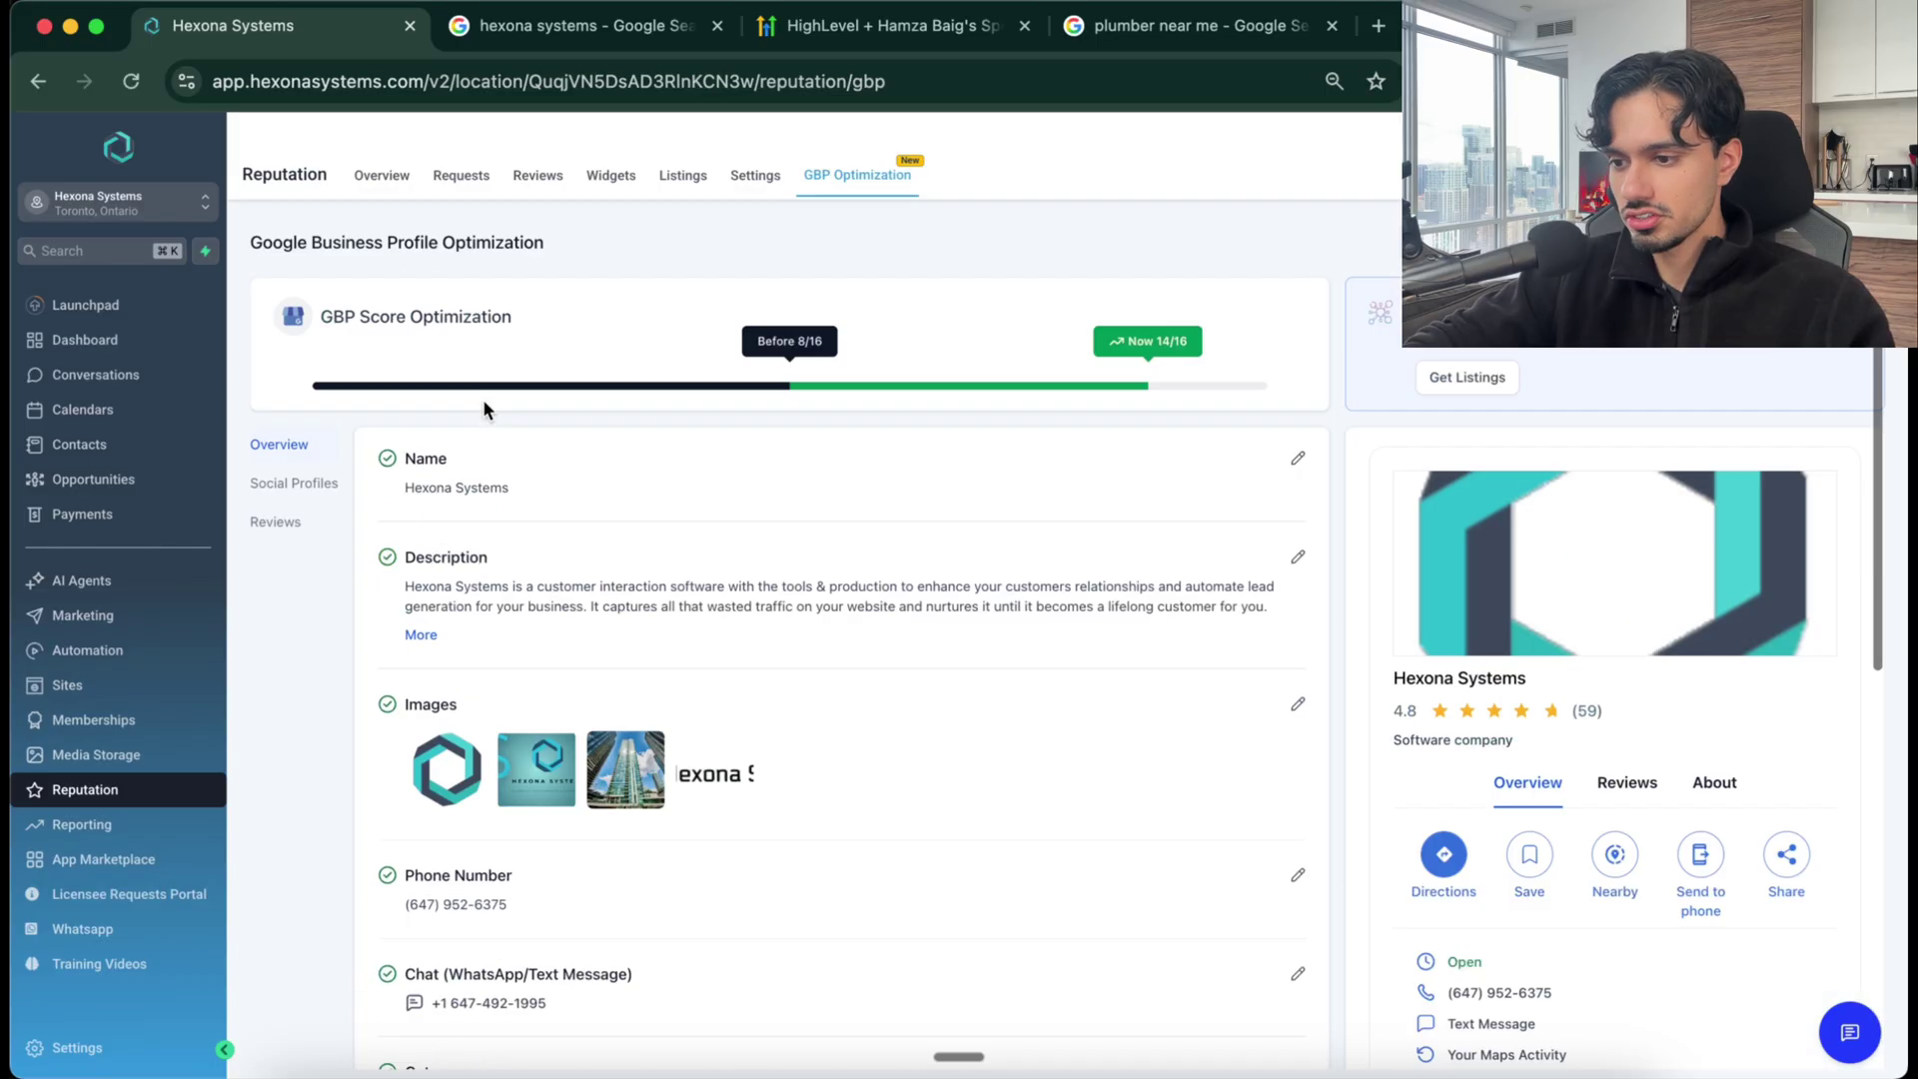
{"action": "left_click", "coordinate": [300, 483]}
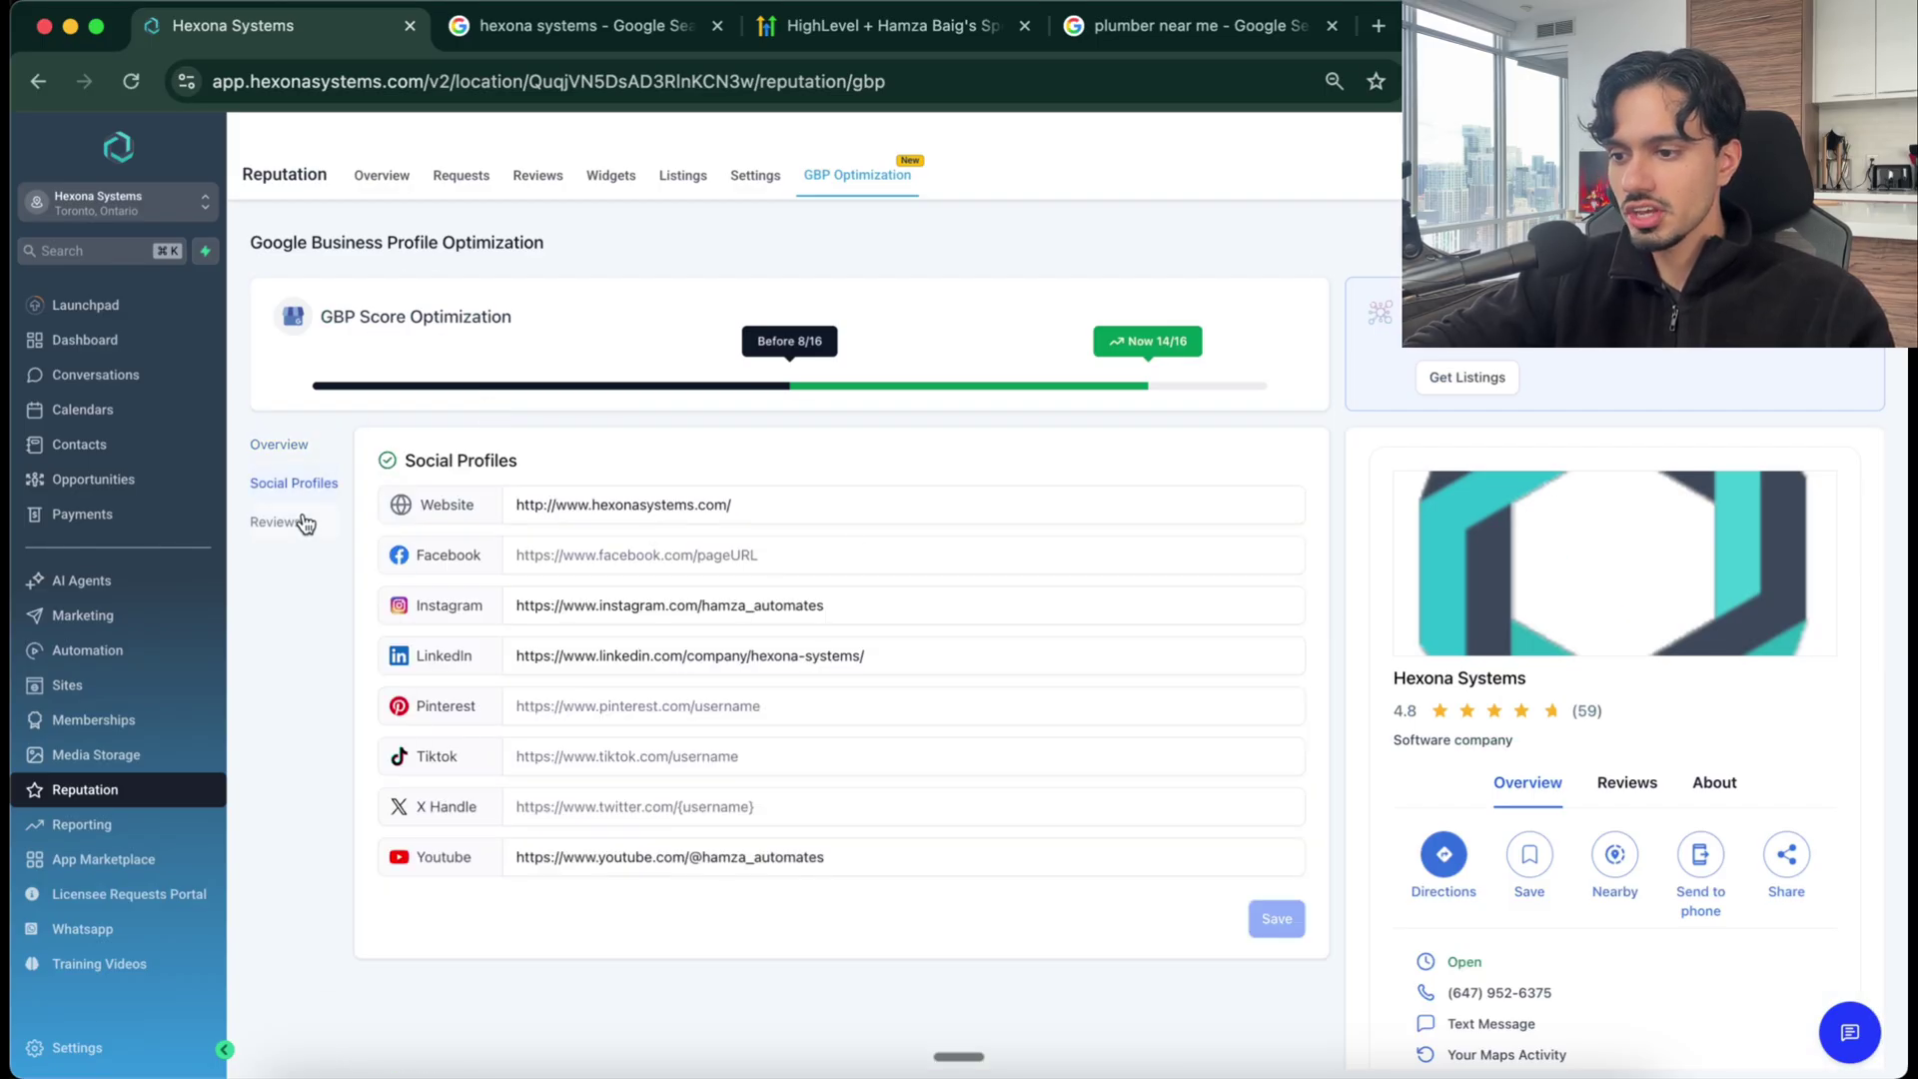
Step: Show the 59 Google reviews, highlighting the Review AI banner and the AI reply to a 4-star review
{"action": "left_click", "coordinate": [300, 523]}
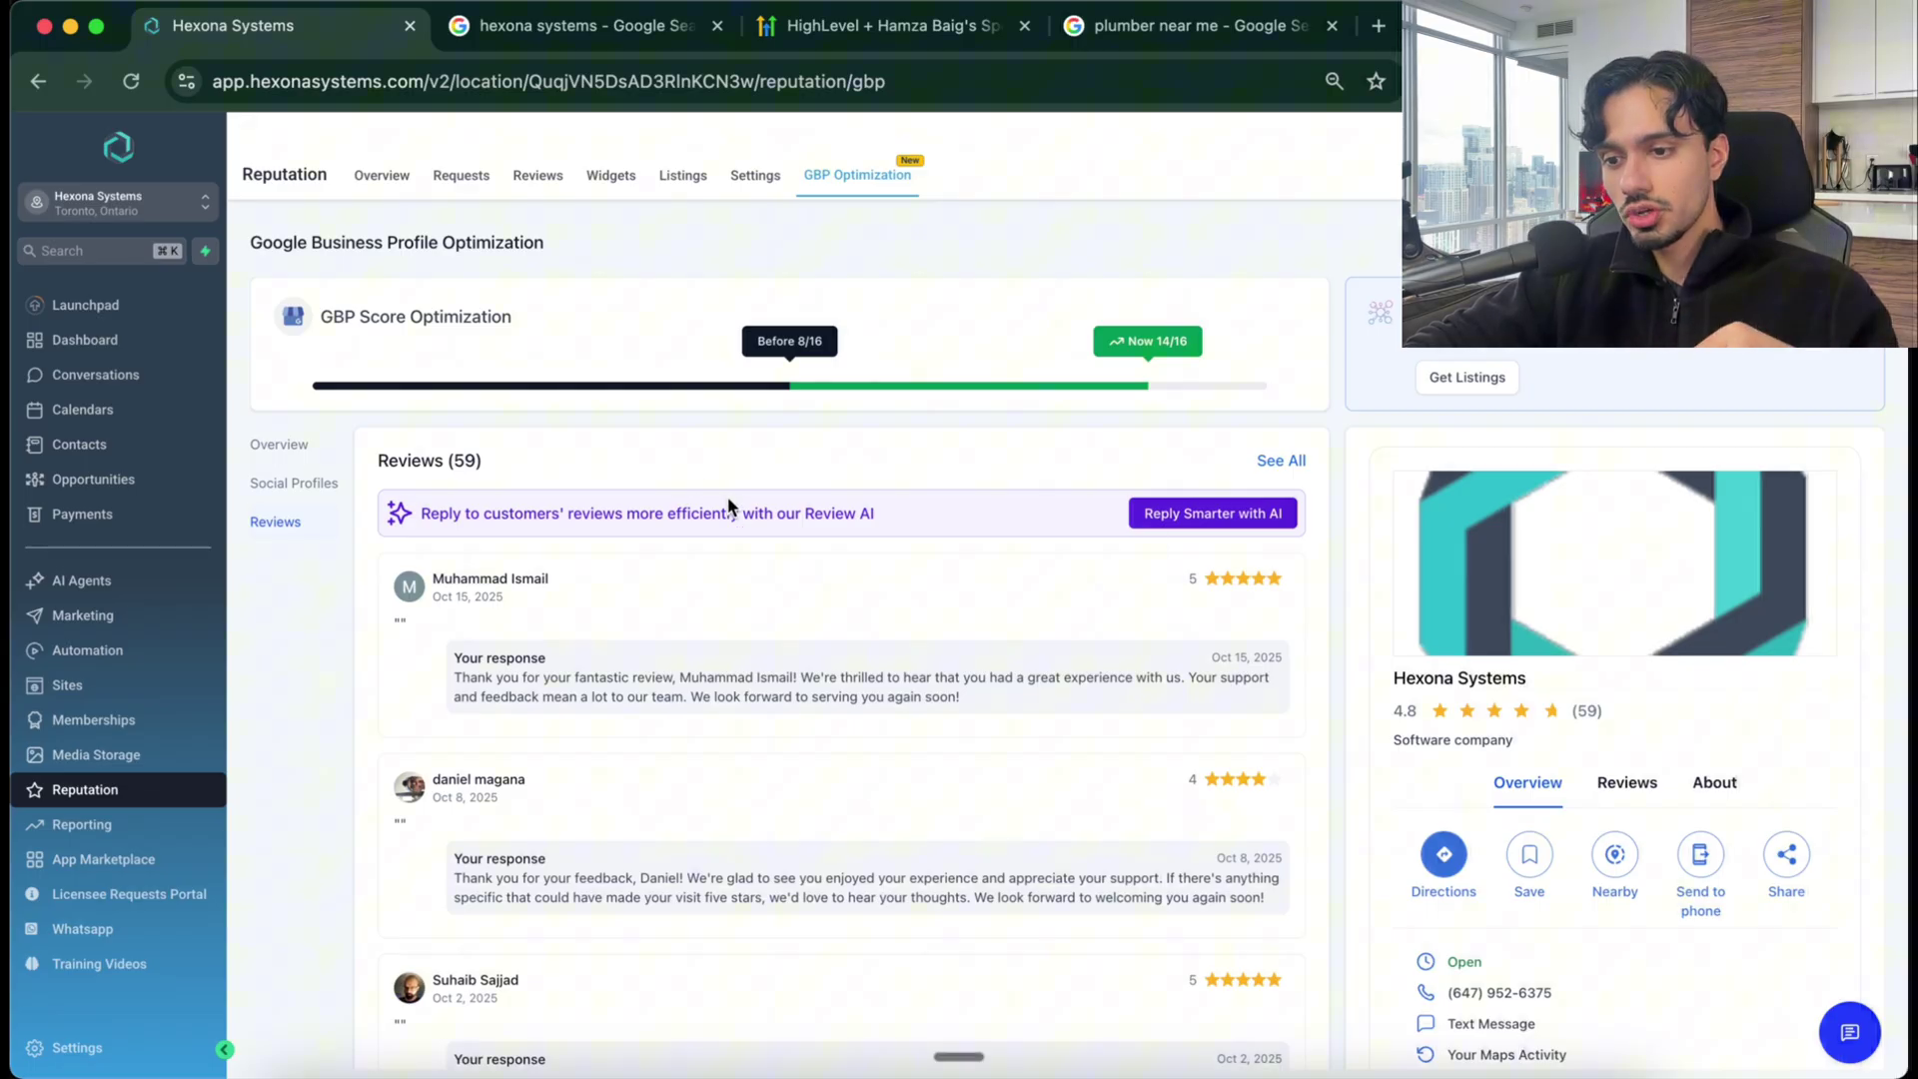
{"action": "left_click_drag", "start_coordinate": [785, 514], "coordinate": [912, 530]}
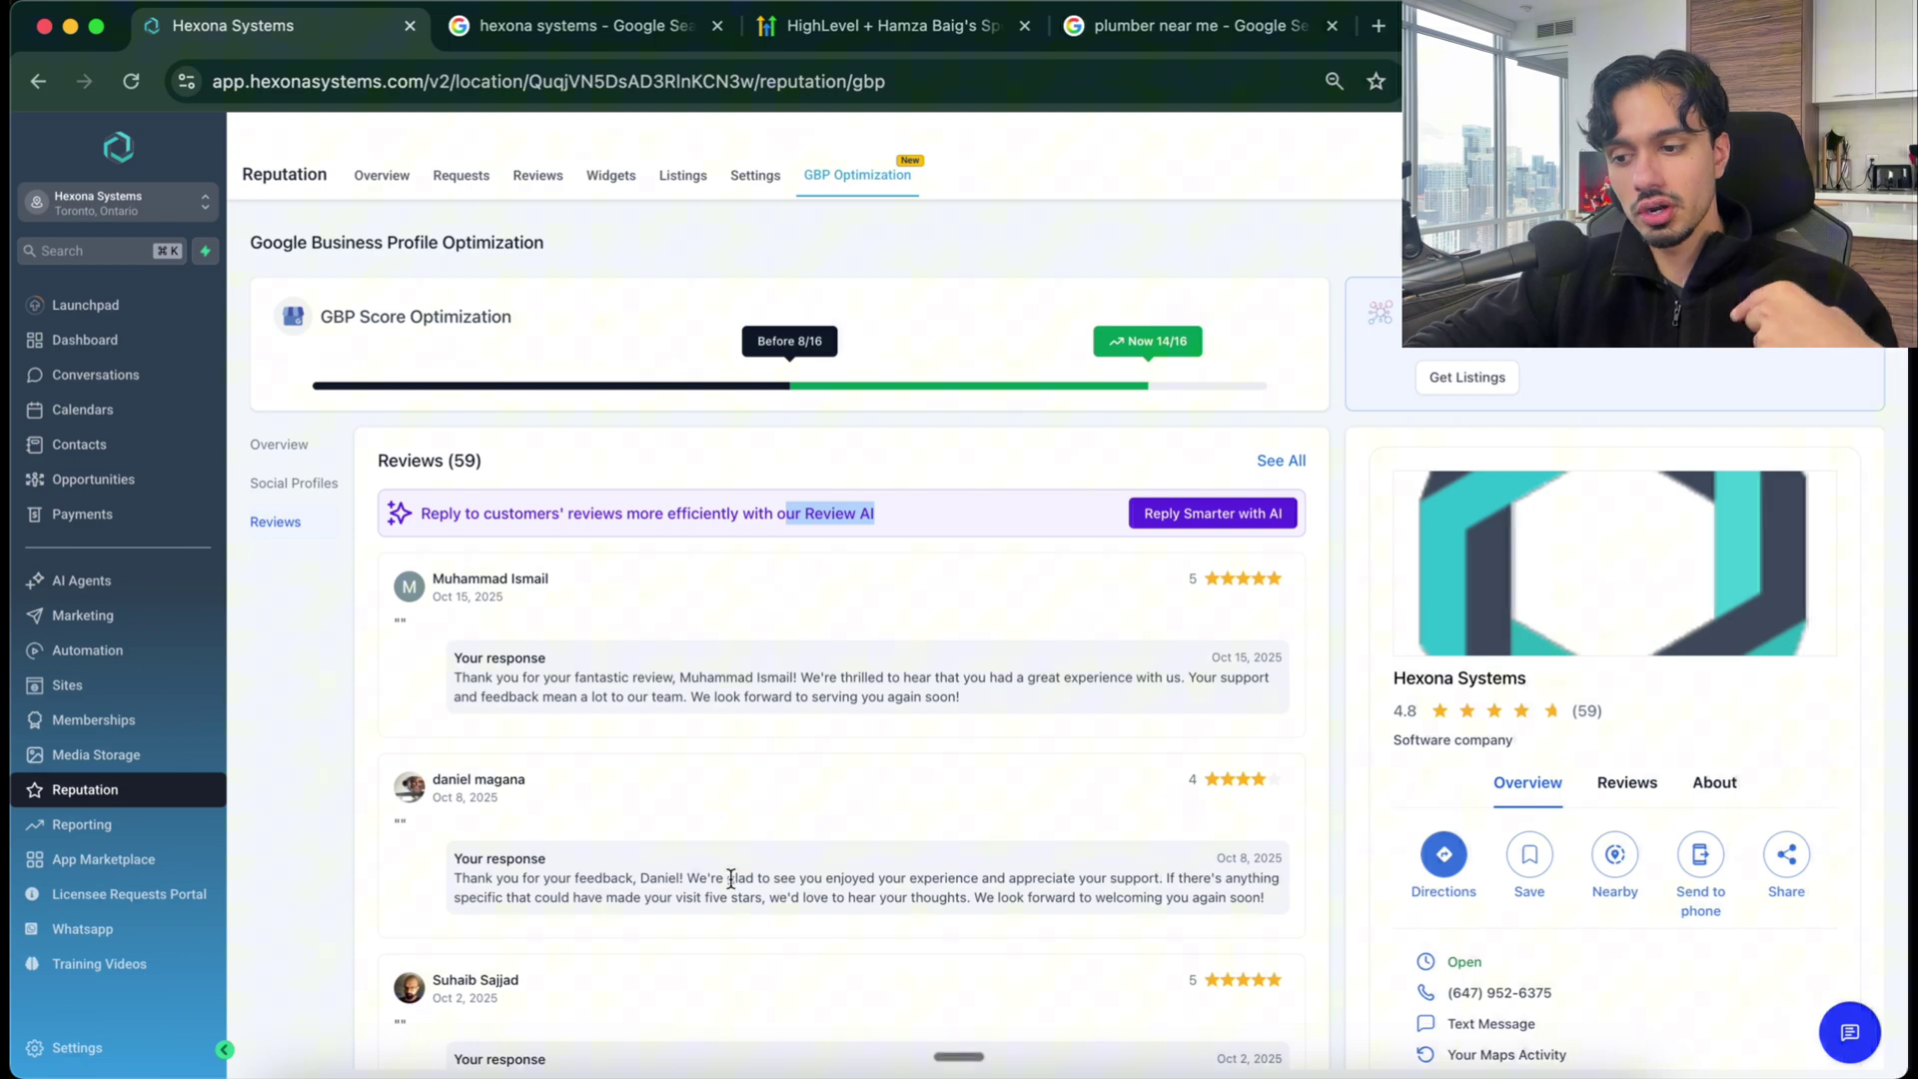
{"action": "left_click_drag", "start_coordinate": [617, 878], "coordinate": [1046, 898]}
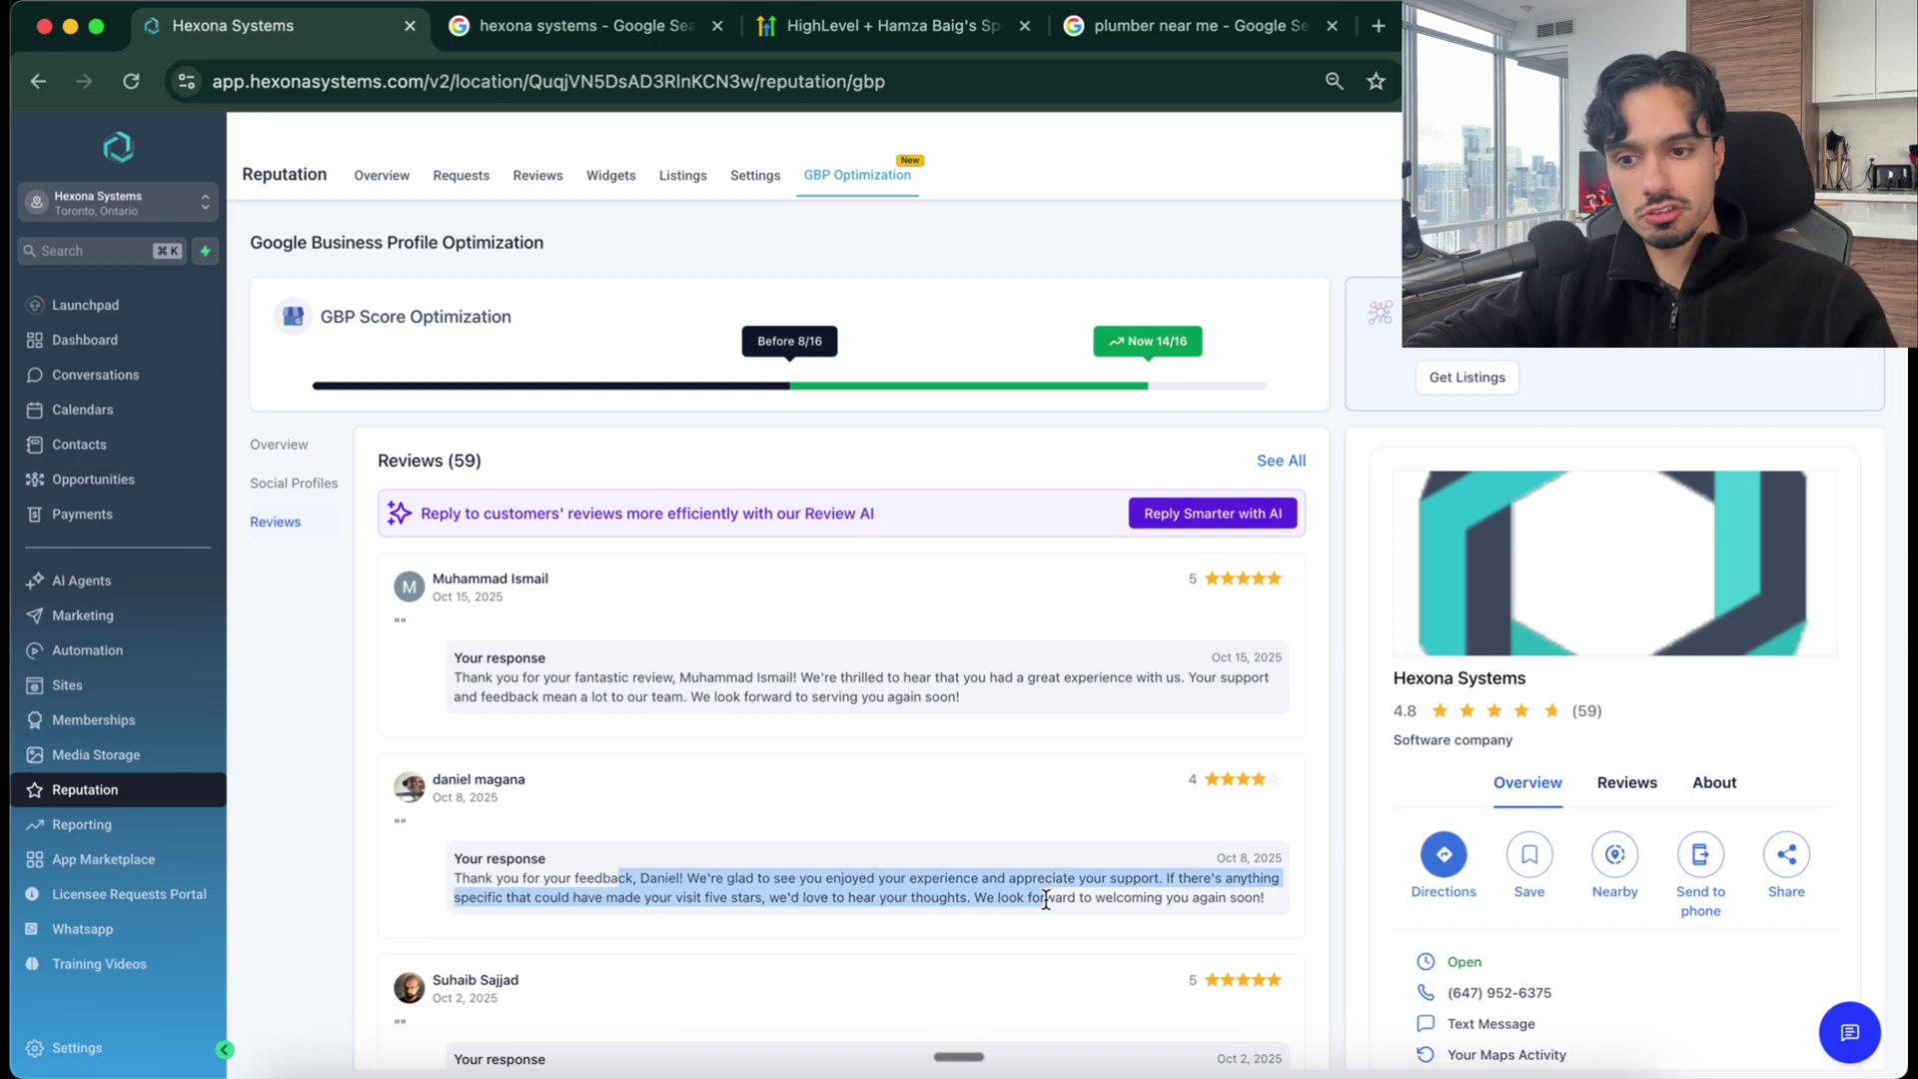
Step: Edit the Jonny - Review Master agent to inspect it: Playful tone, all Google pages, 4+ stars
{"action": "left_click", "coordinate": [1226, 512]}
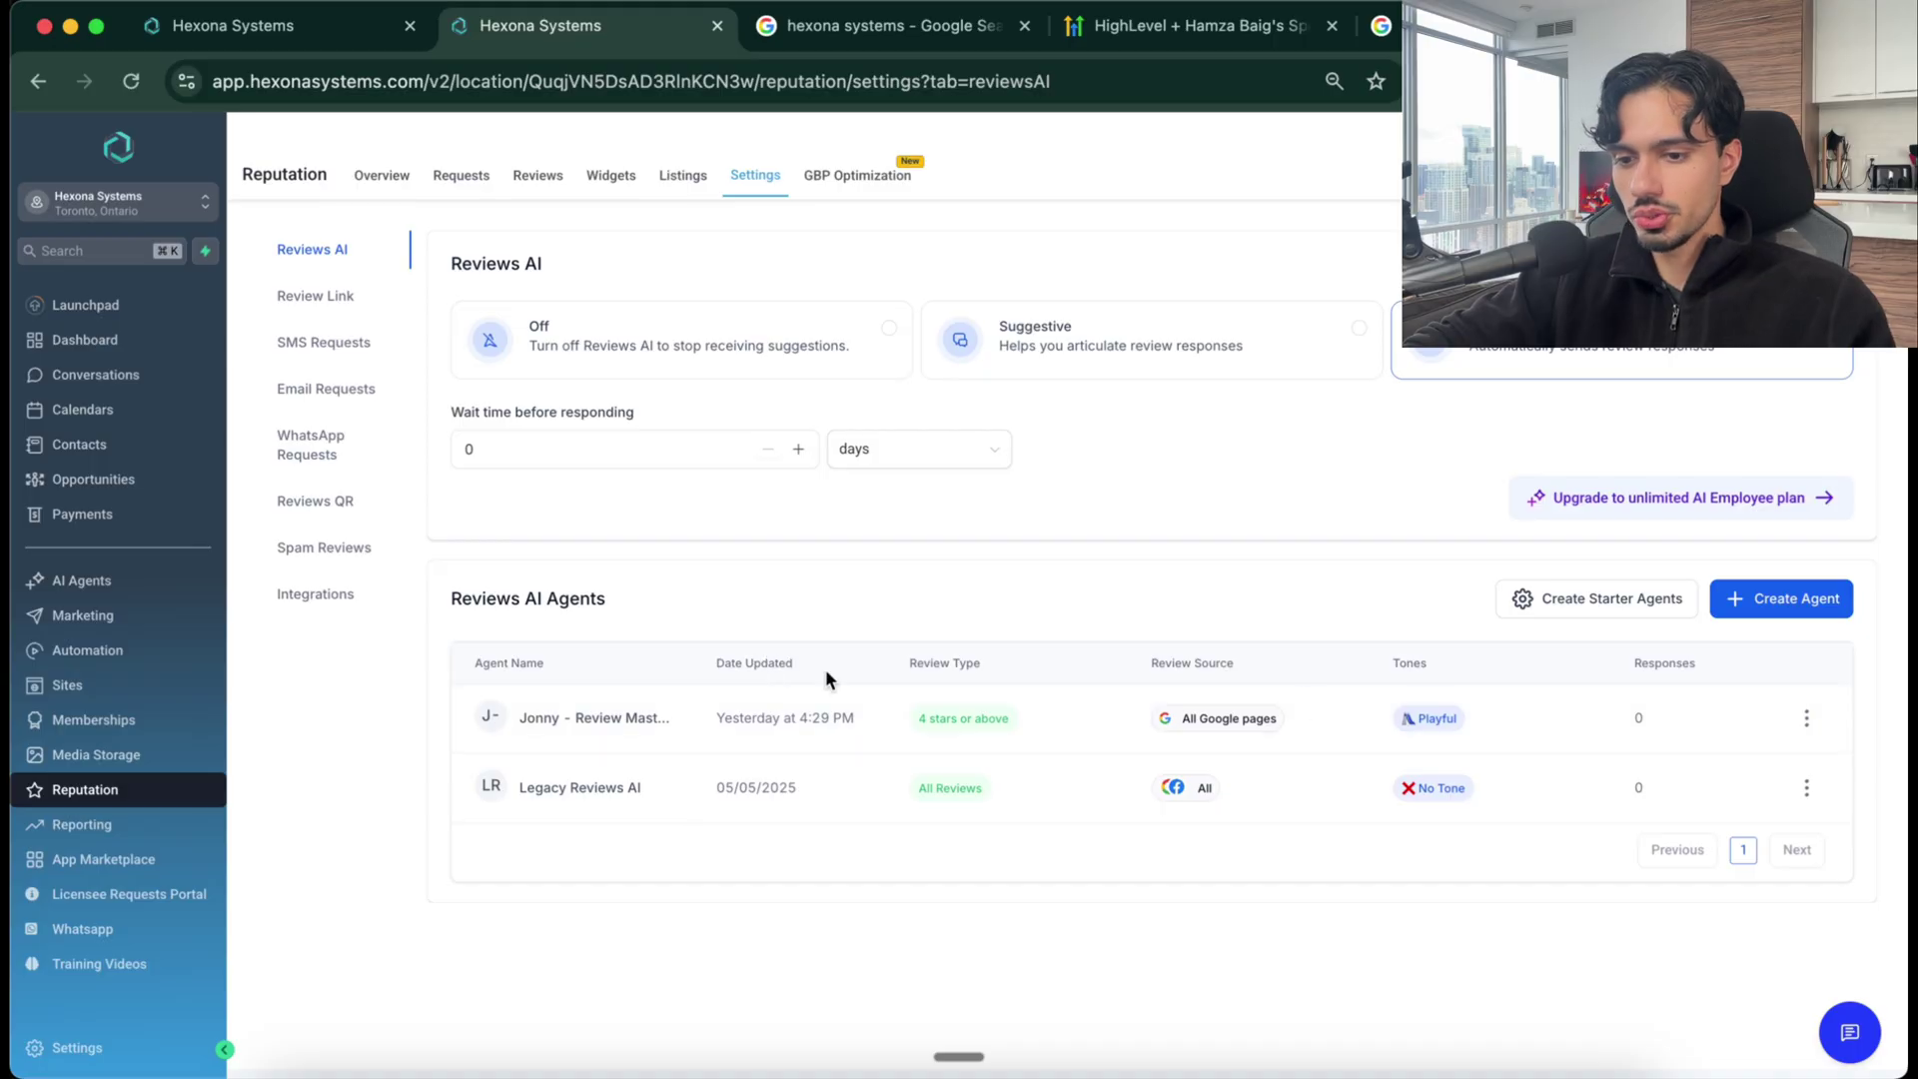
{"action": "left_click", "coordinate": [1808, 719]}
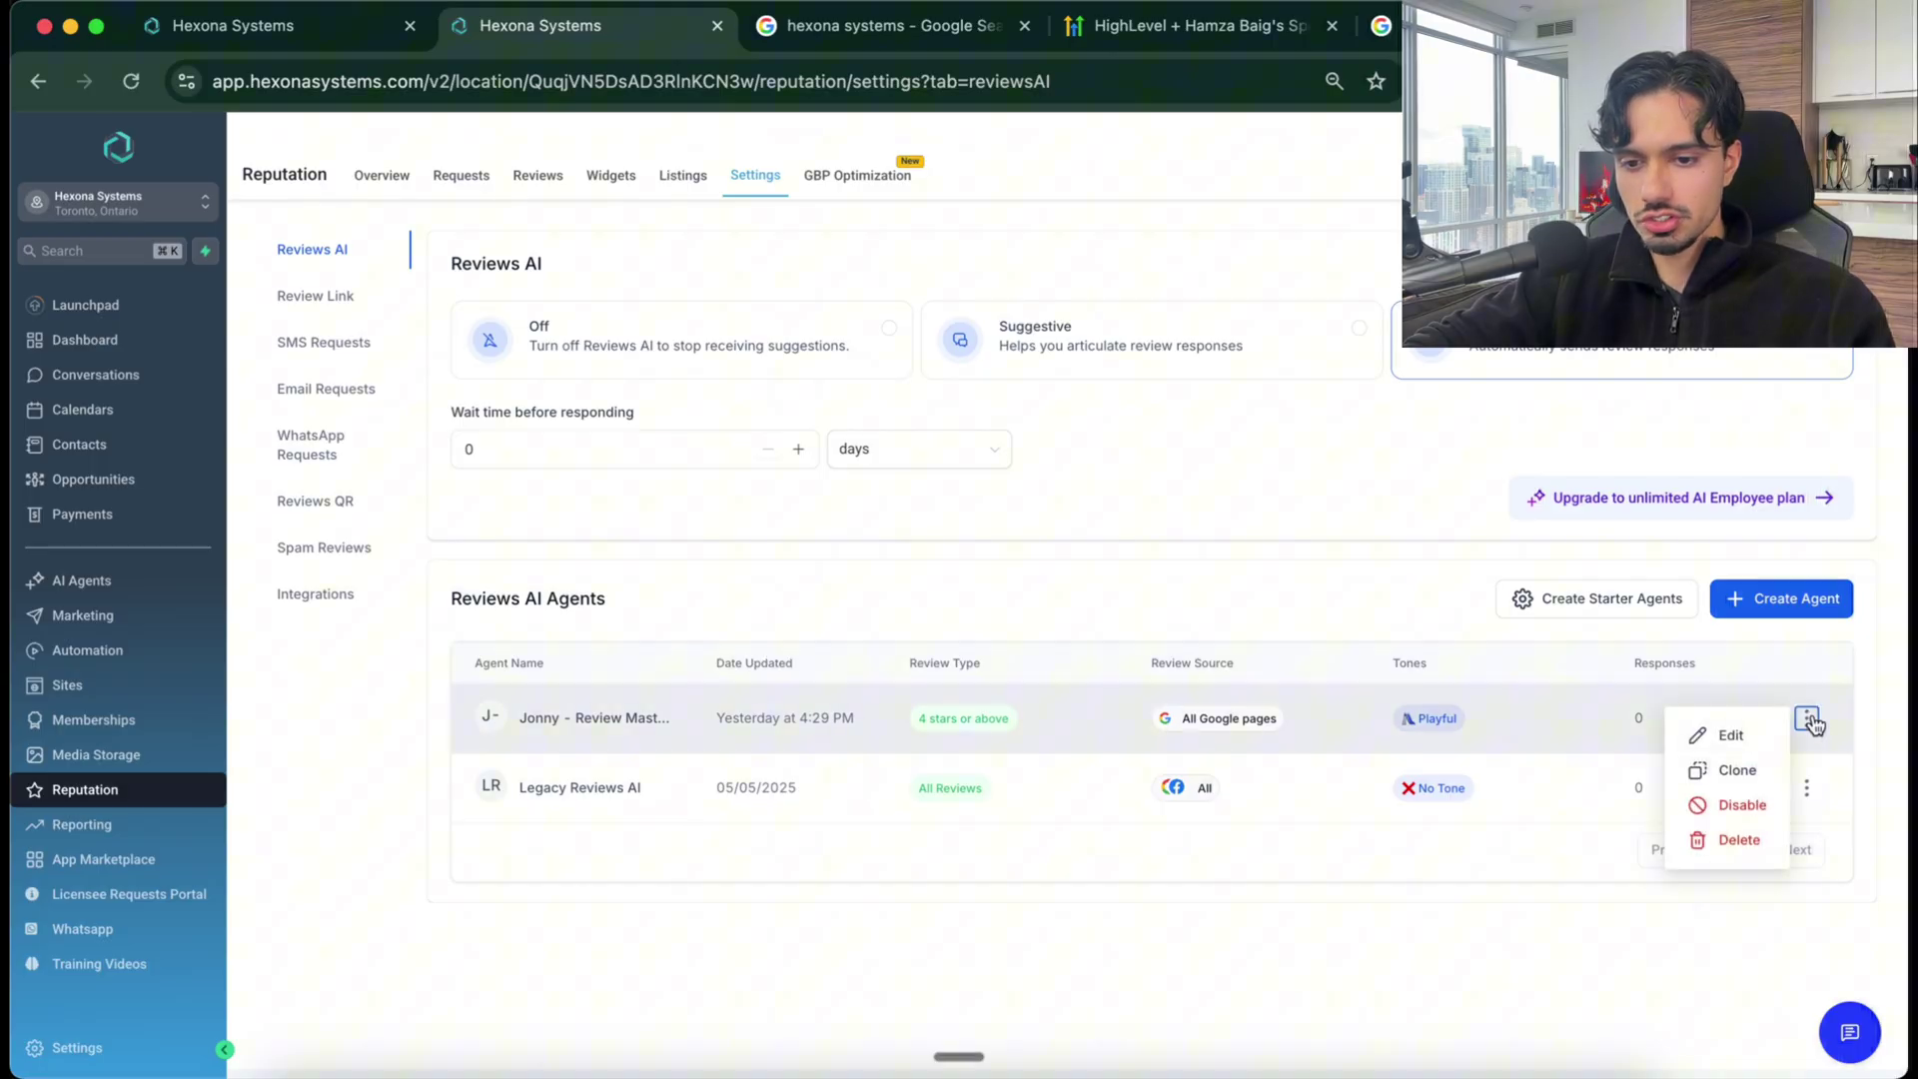
{"action": "left_click", "coordinate": [1744, 736]}
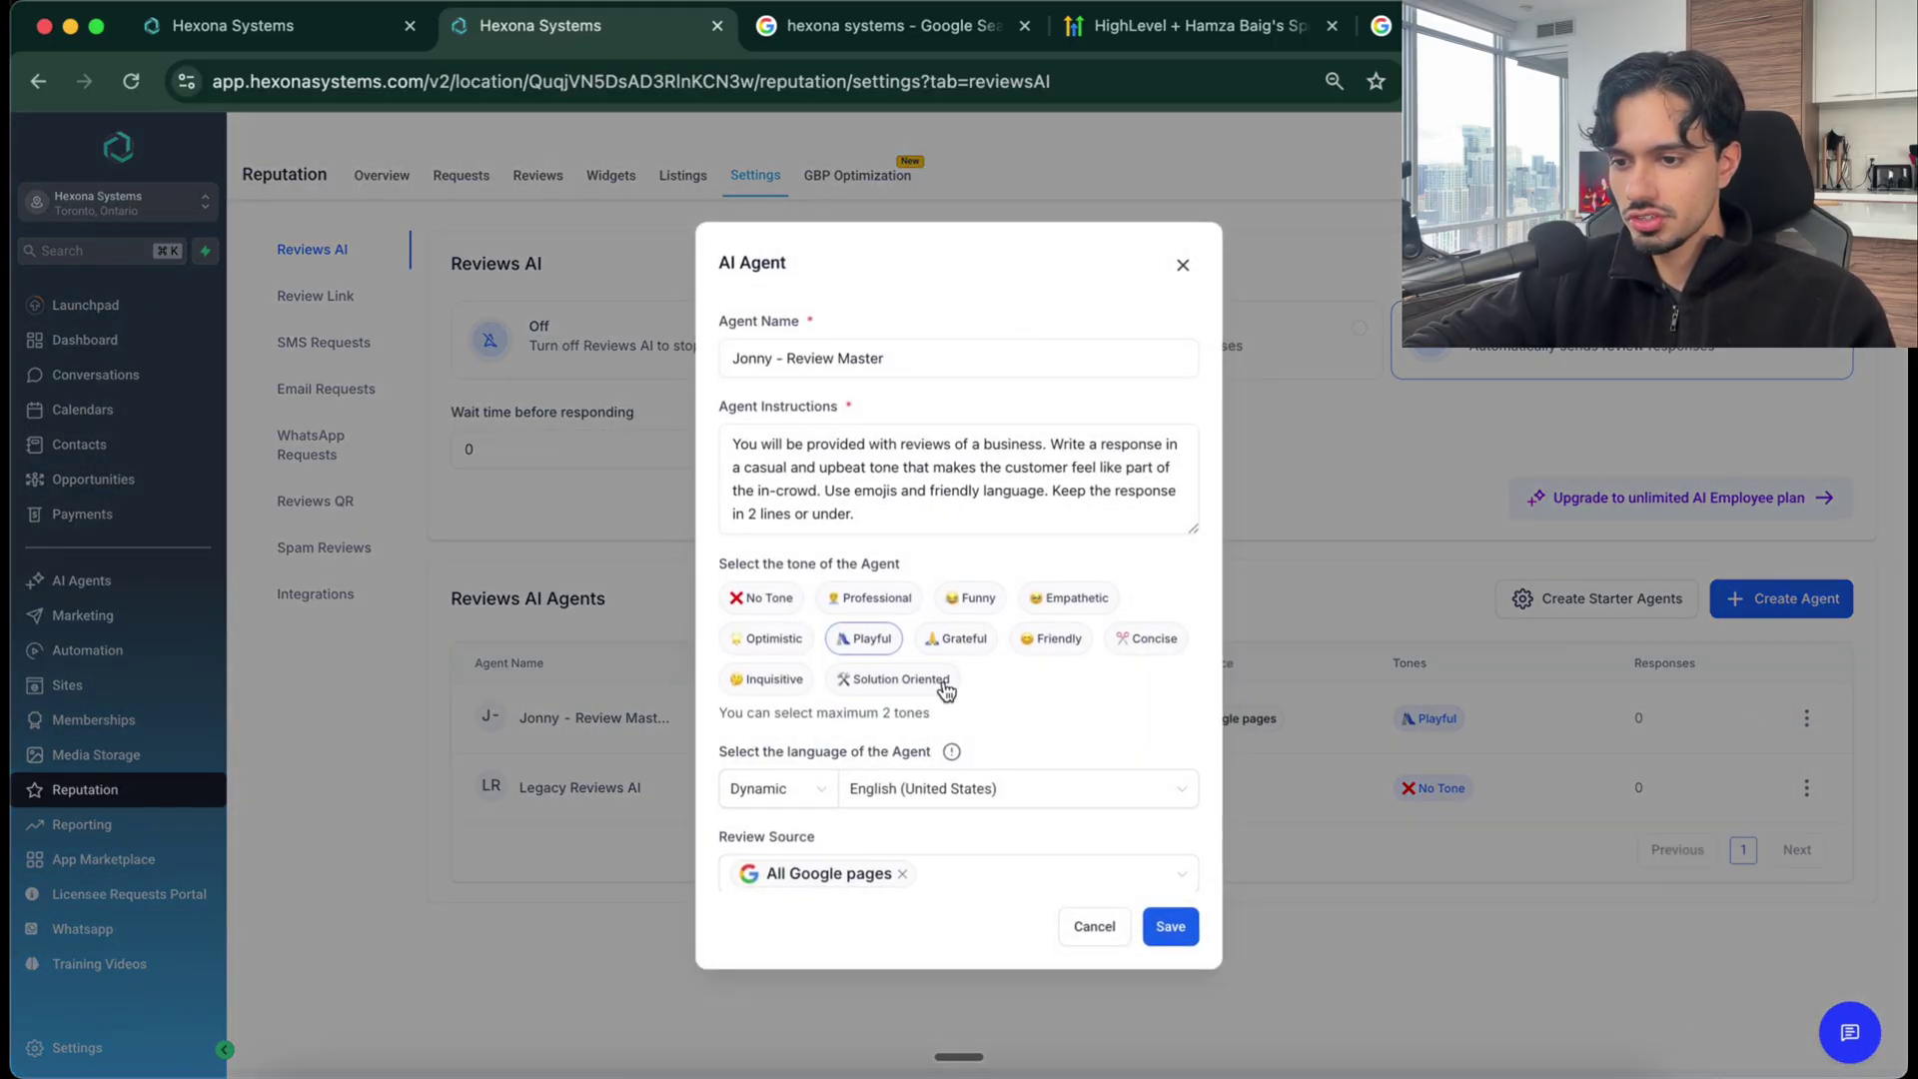
{"action": "scroll", "coordinate": [945, 690], "scroll_direction": "down", "scroll_amount": 2}
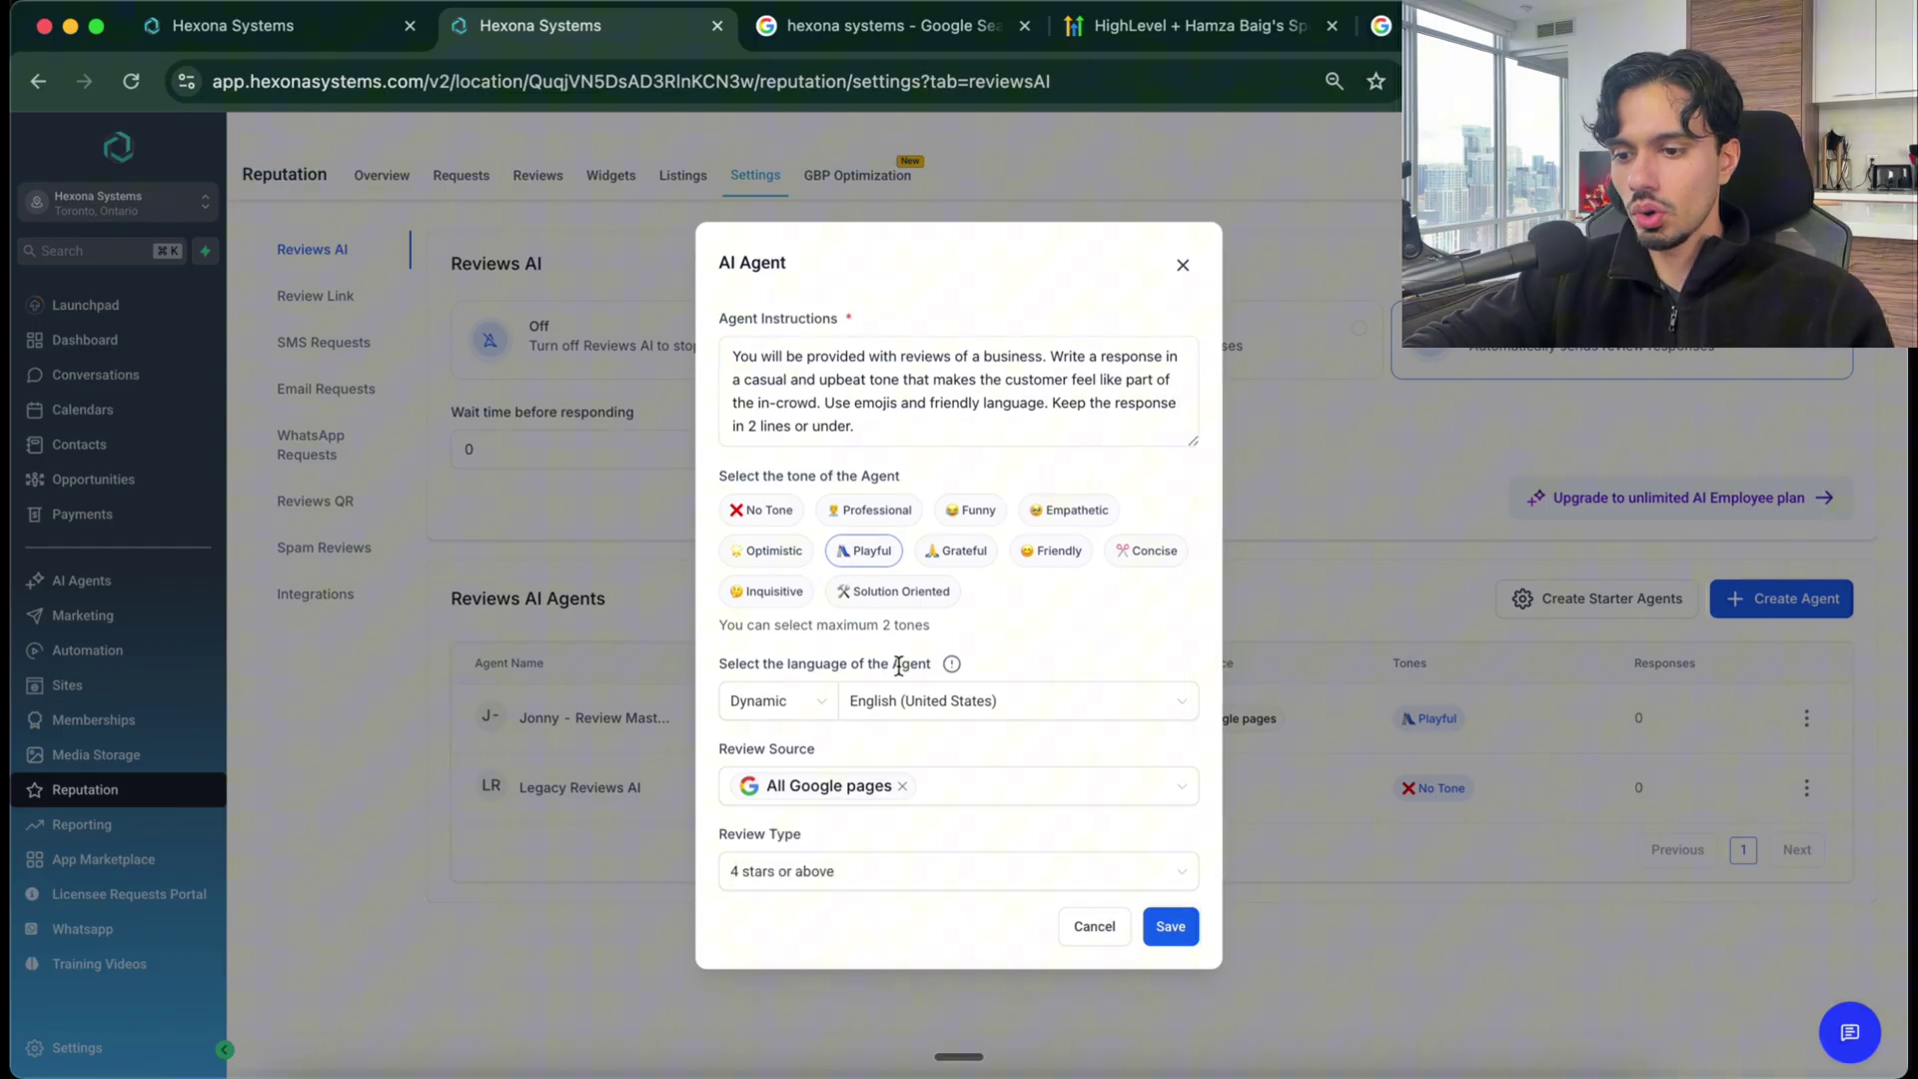
{"action": "scroll", "coordinate": [901, 679], "scroll_direction": "down", "scroll_amount": 1}
{"action": "scroll", "coordinate": [924, 839], "scroll_direction": "up", "scroll_amount": 3}
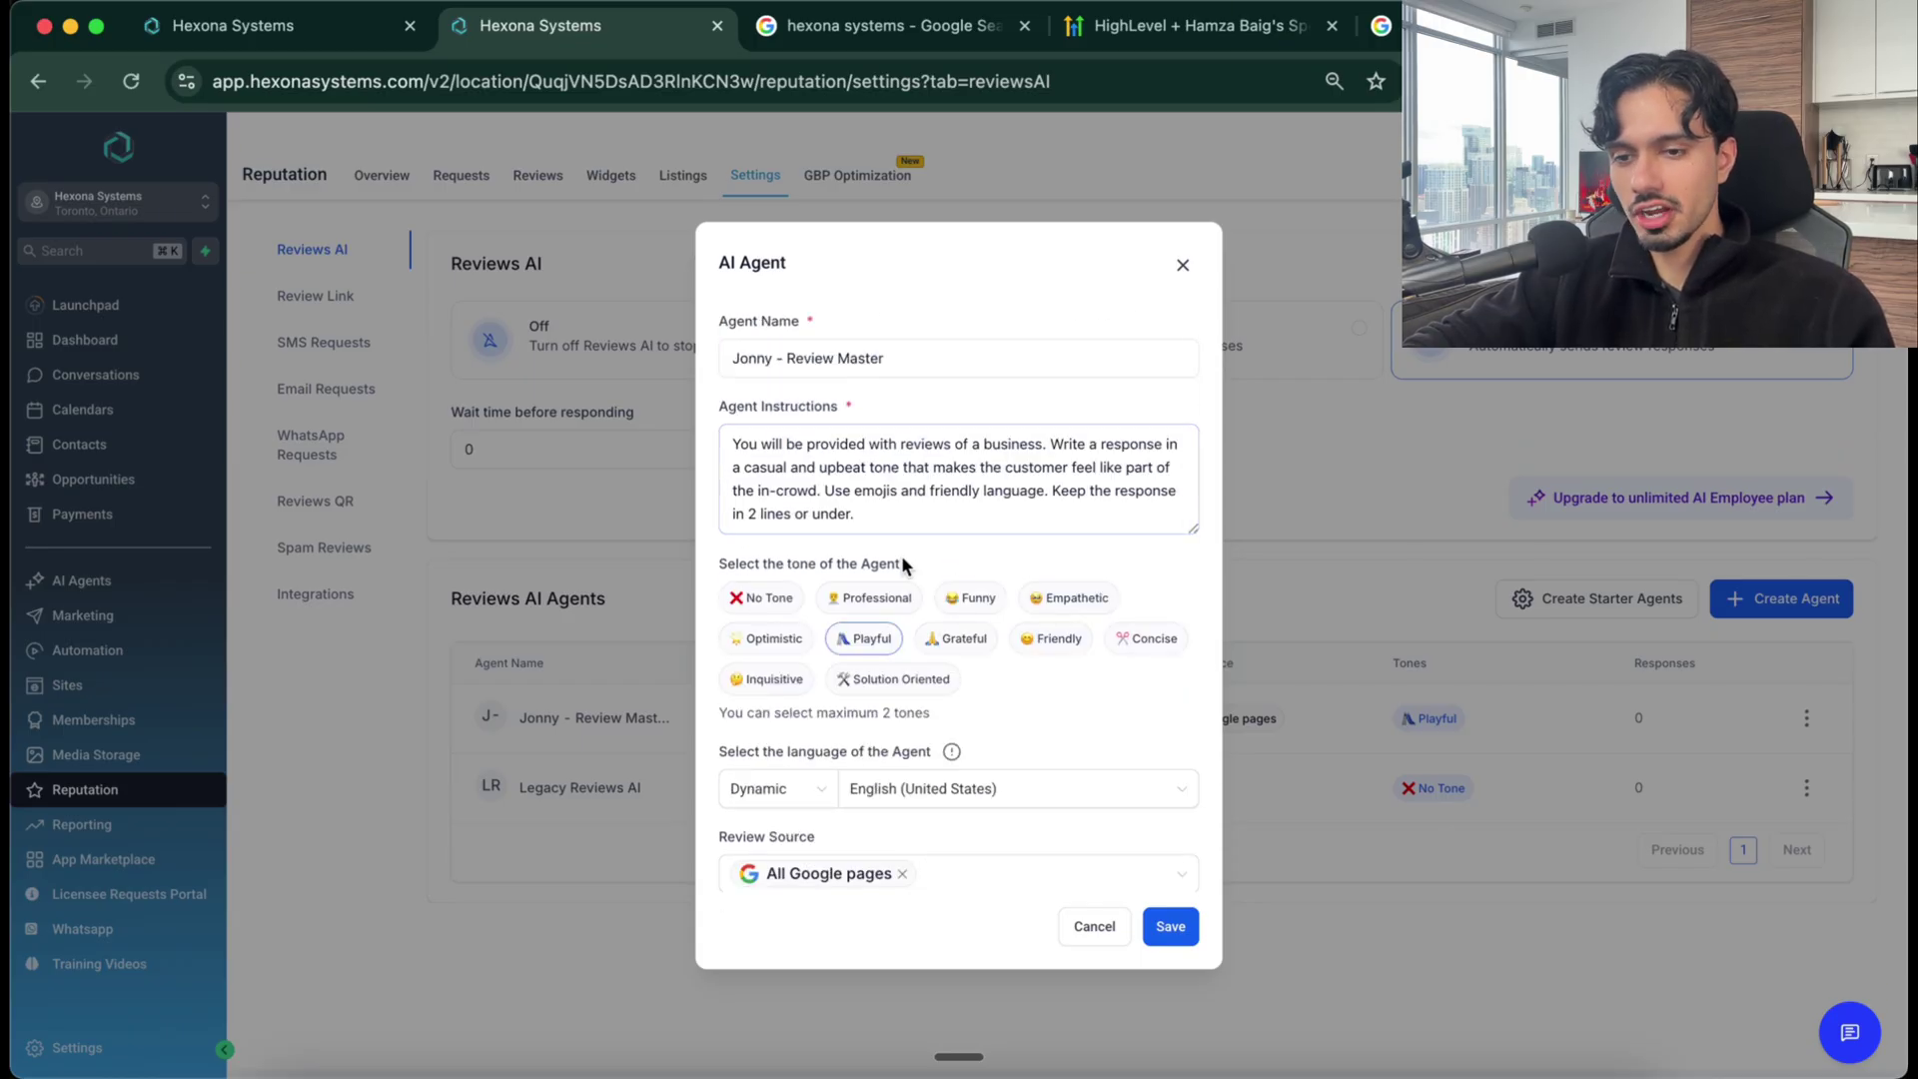
{"action": "scroll", "coordinate": [902, 560], "scroll_direction": "down", "scroll_amount": 5}
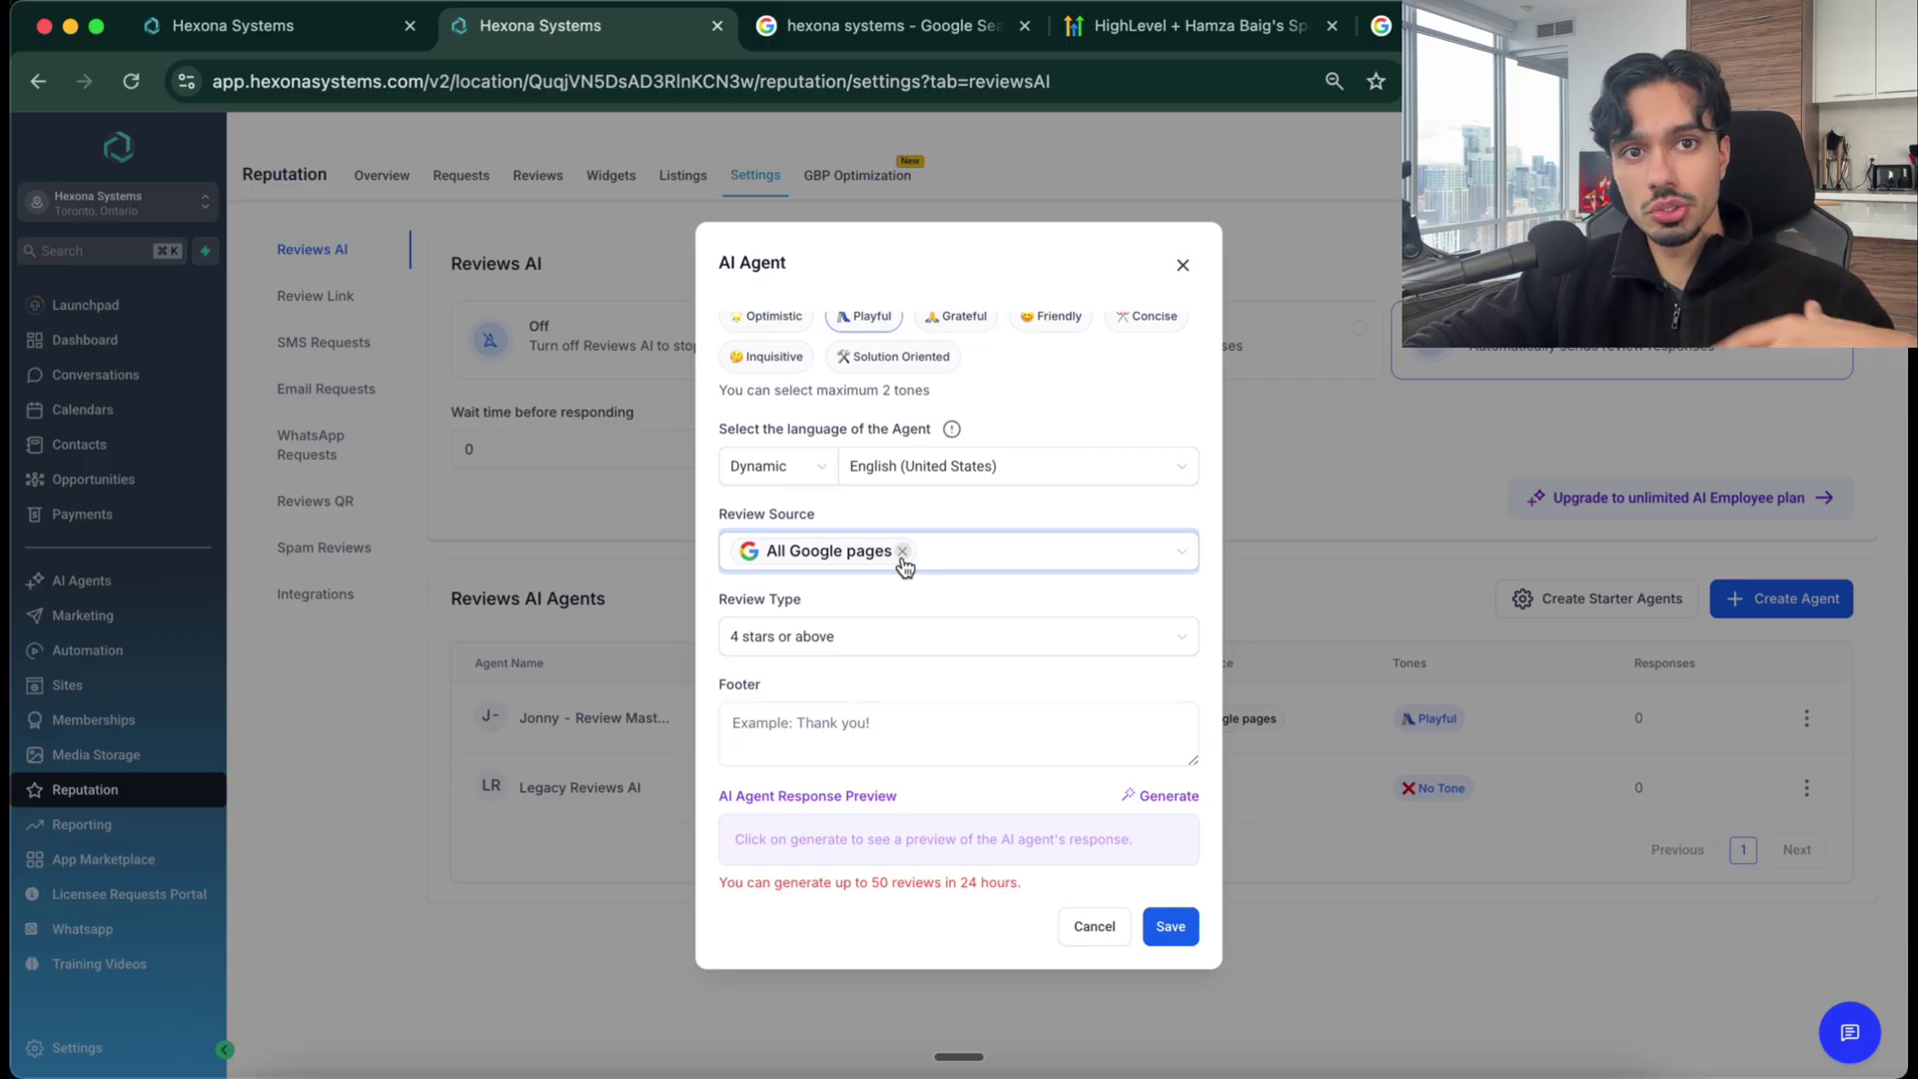
Step: Go to skool.com in a new tab and browse the Hexona Licensee Hub classroom's Resource Vault course
{"action": "key", "text": "super+t"}
{"action": "type", "text": "sk"}
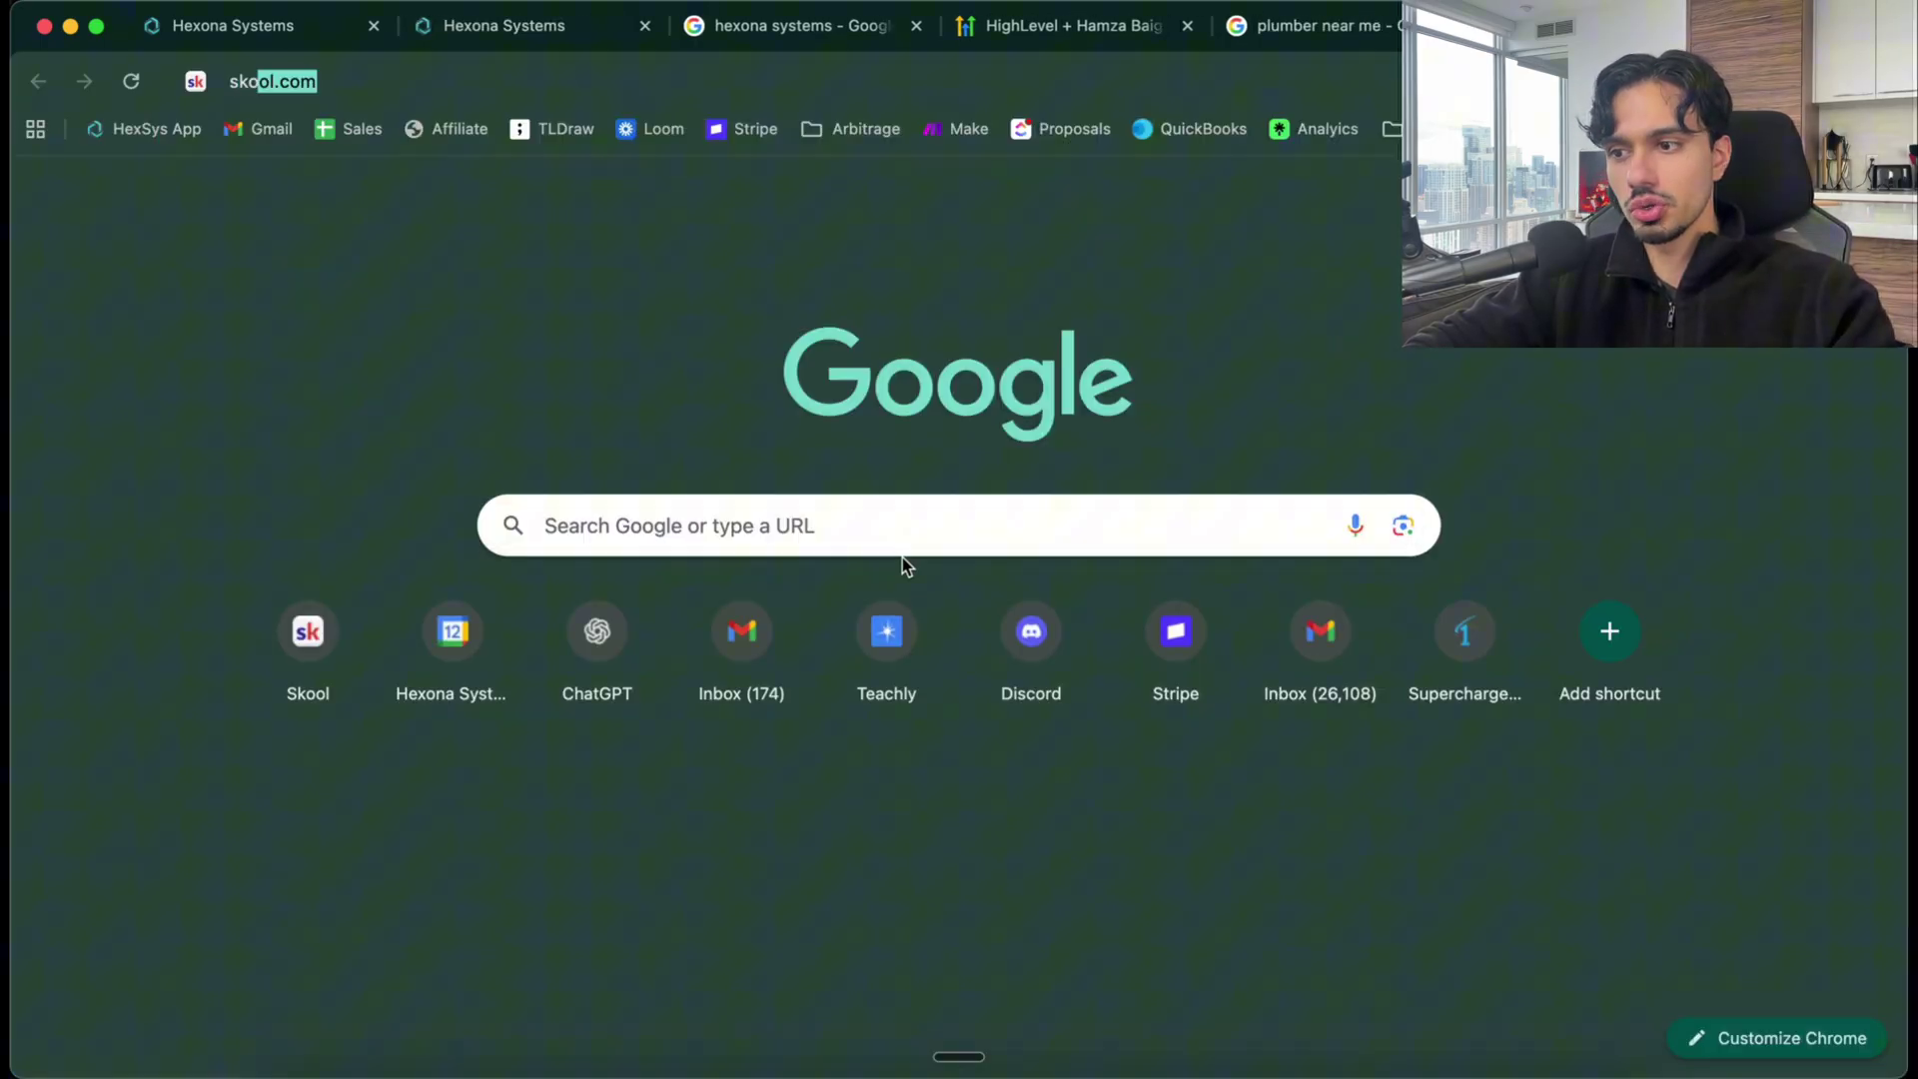
{"action": "key", "text": "Return"}
{"action": "left_click", "coordinate": [56, 325]}
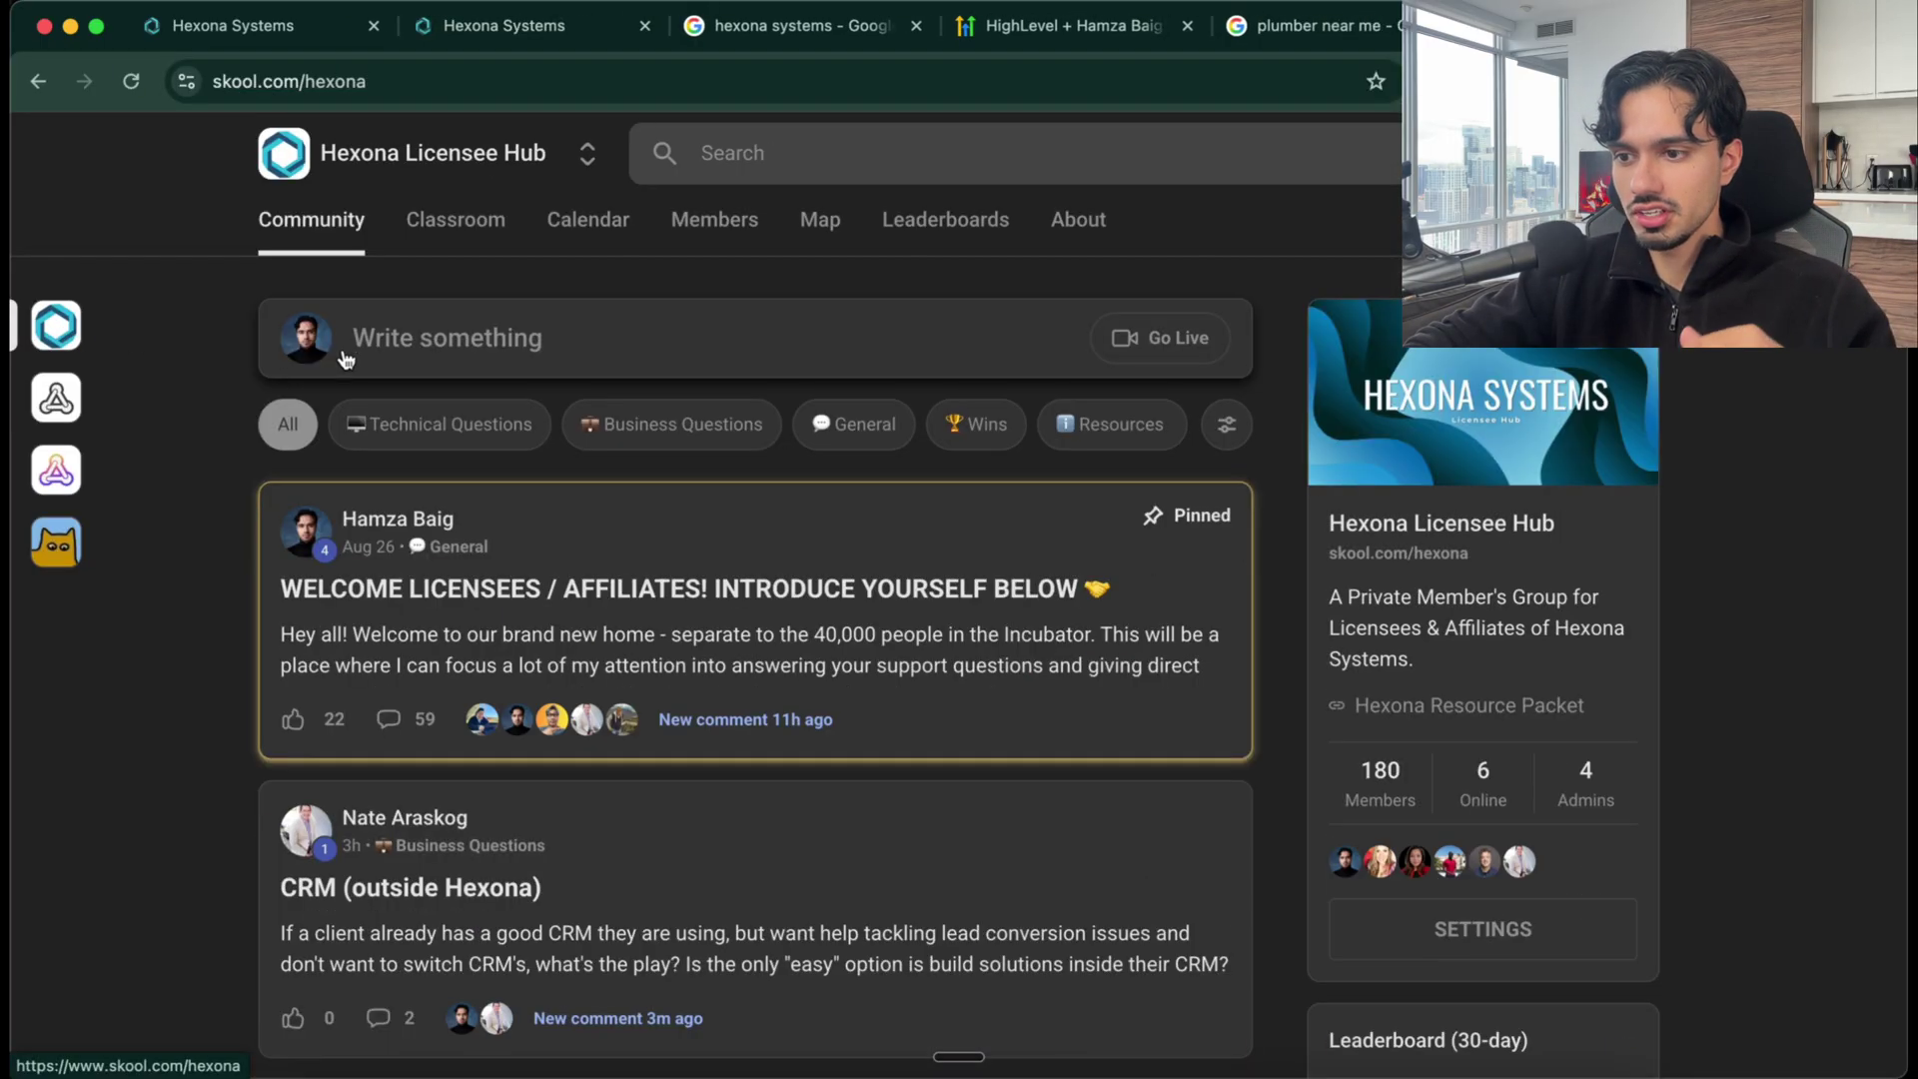
{"action": "left_click", "coordinate": [454, 253]}
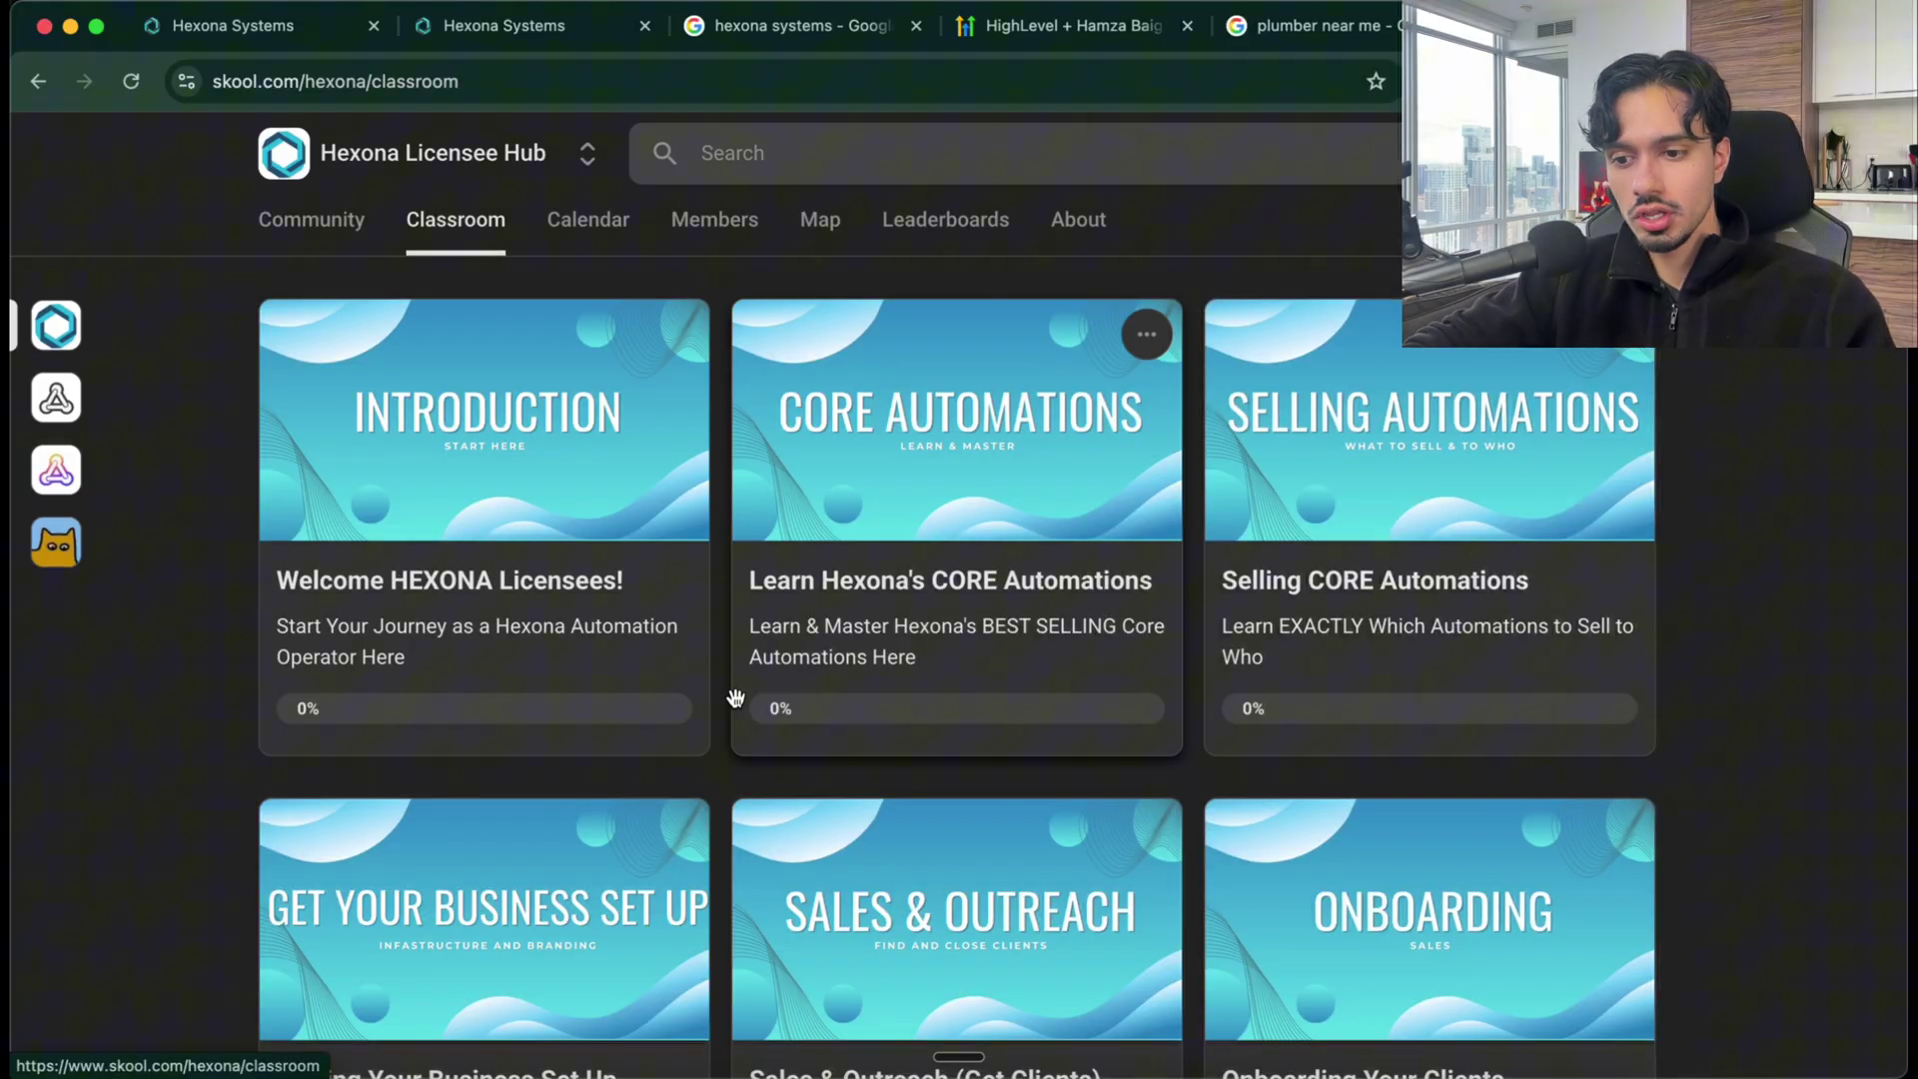
{"action": "scroll", "coordinate": [729, 694], "scroll_direction": "down", "scroll_amount": 2}
{"action": "scroll", "coordinate": [850, 932], "scroll_direction": "down", "scroll_amount": 3}
{"action": "scroll", "coordinate": [850, 932], "scroll_direction": "down", "scroll_amount": 3}
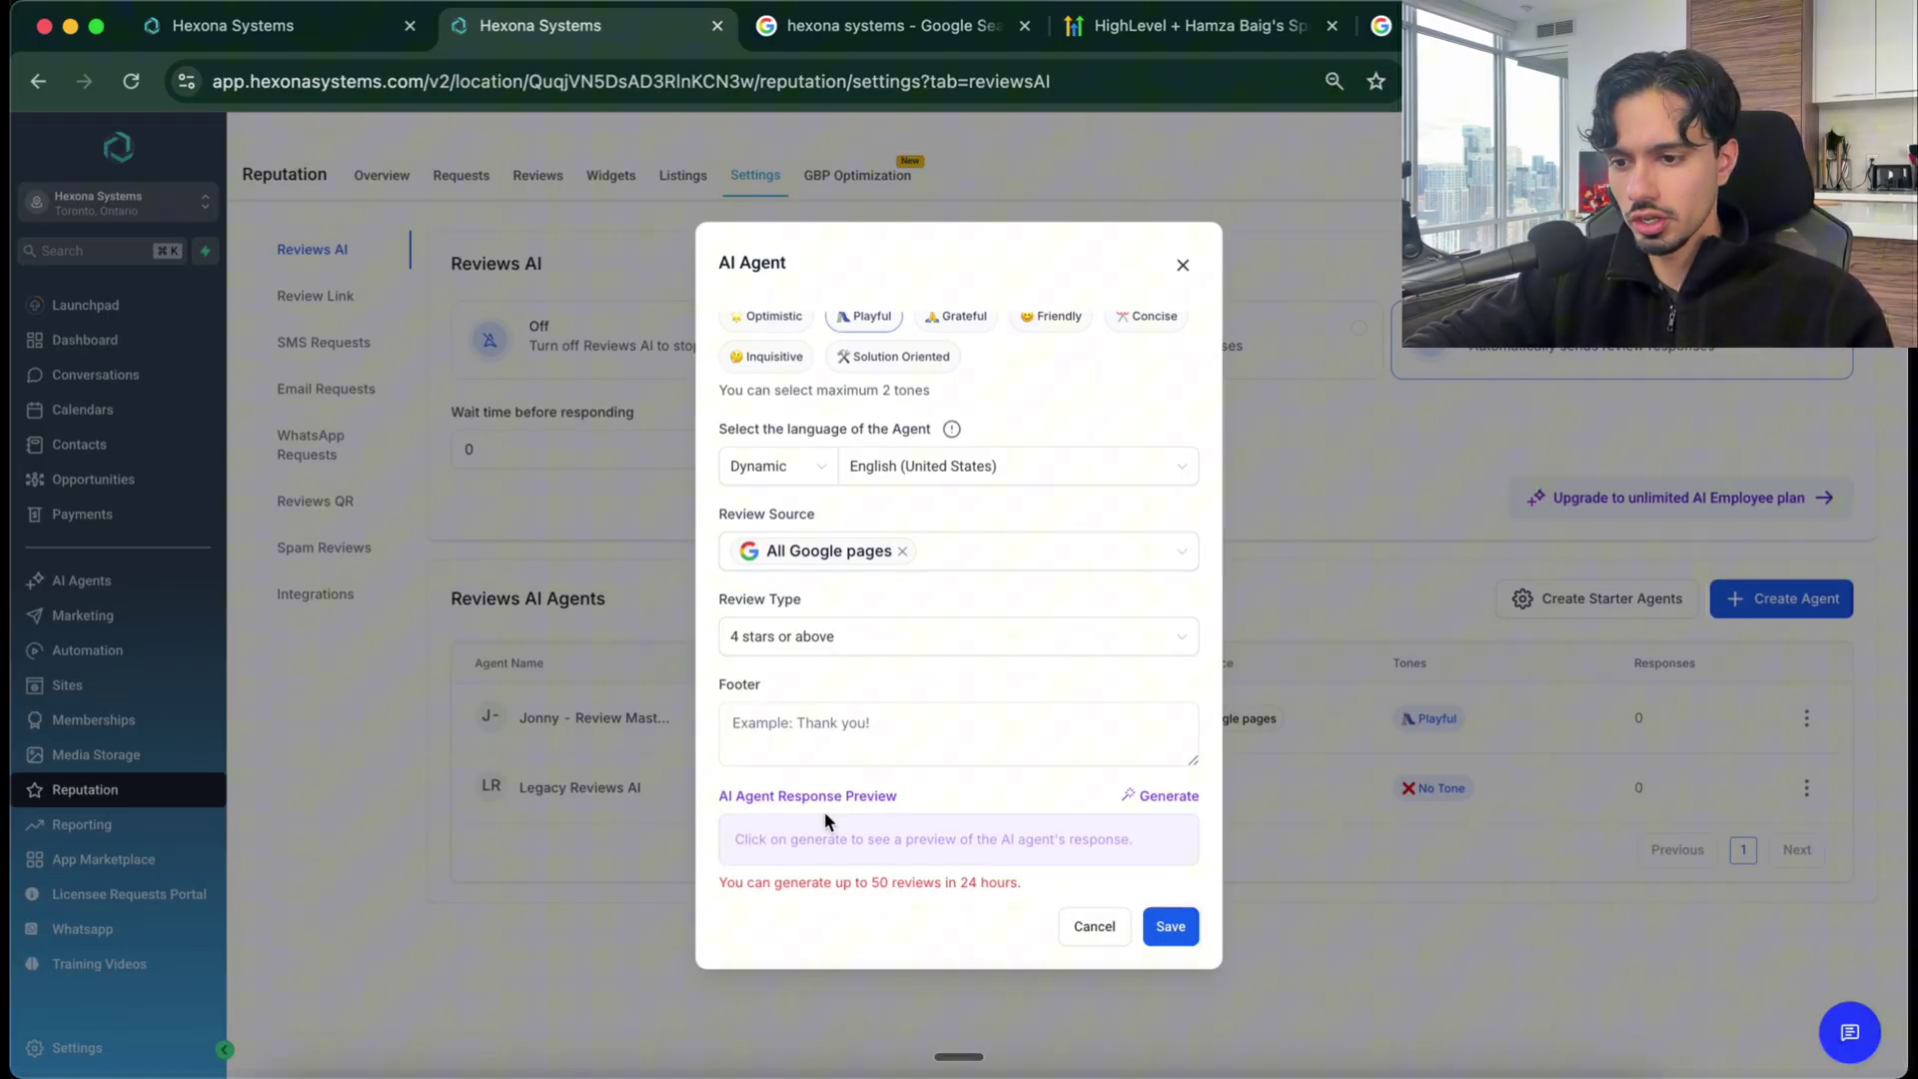
Step: Check the agent's Review Source and Review Type options, keep 4 stars or above, and close unchanged
{"action": "left_click", "coordinate": [919, 554]}
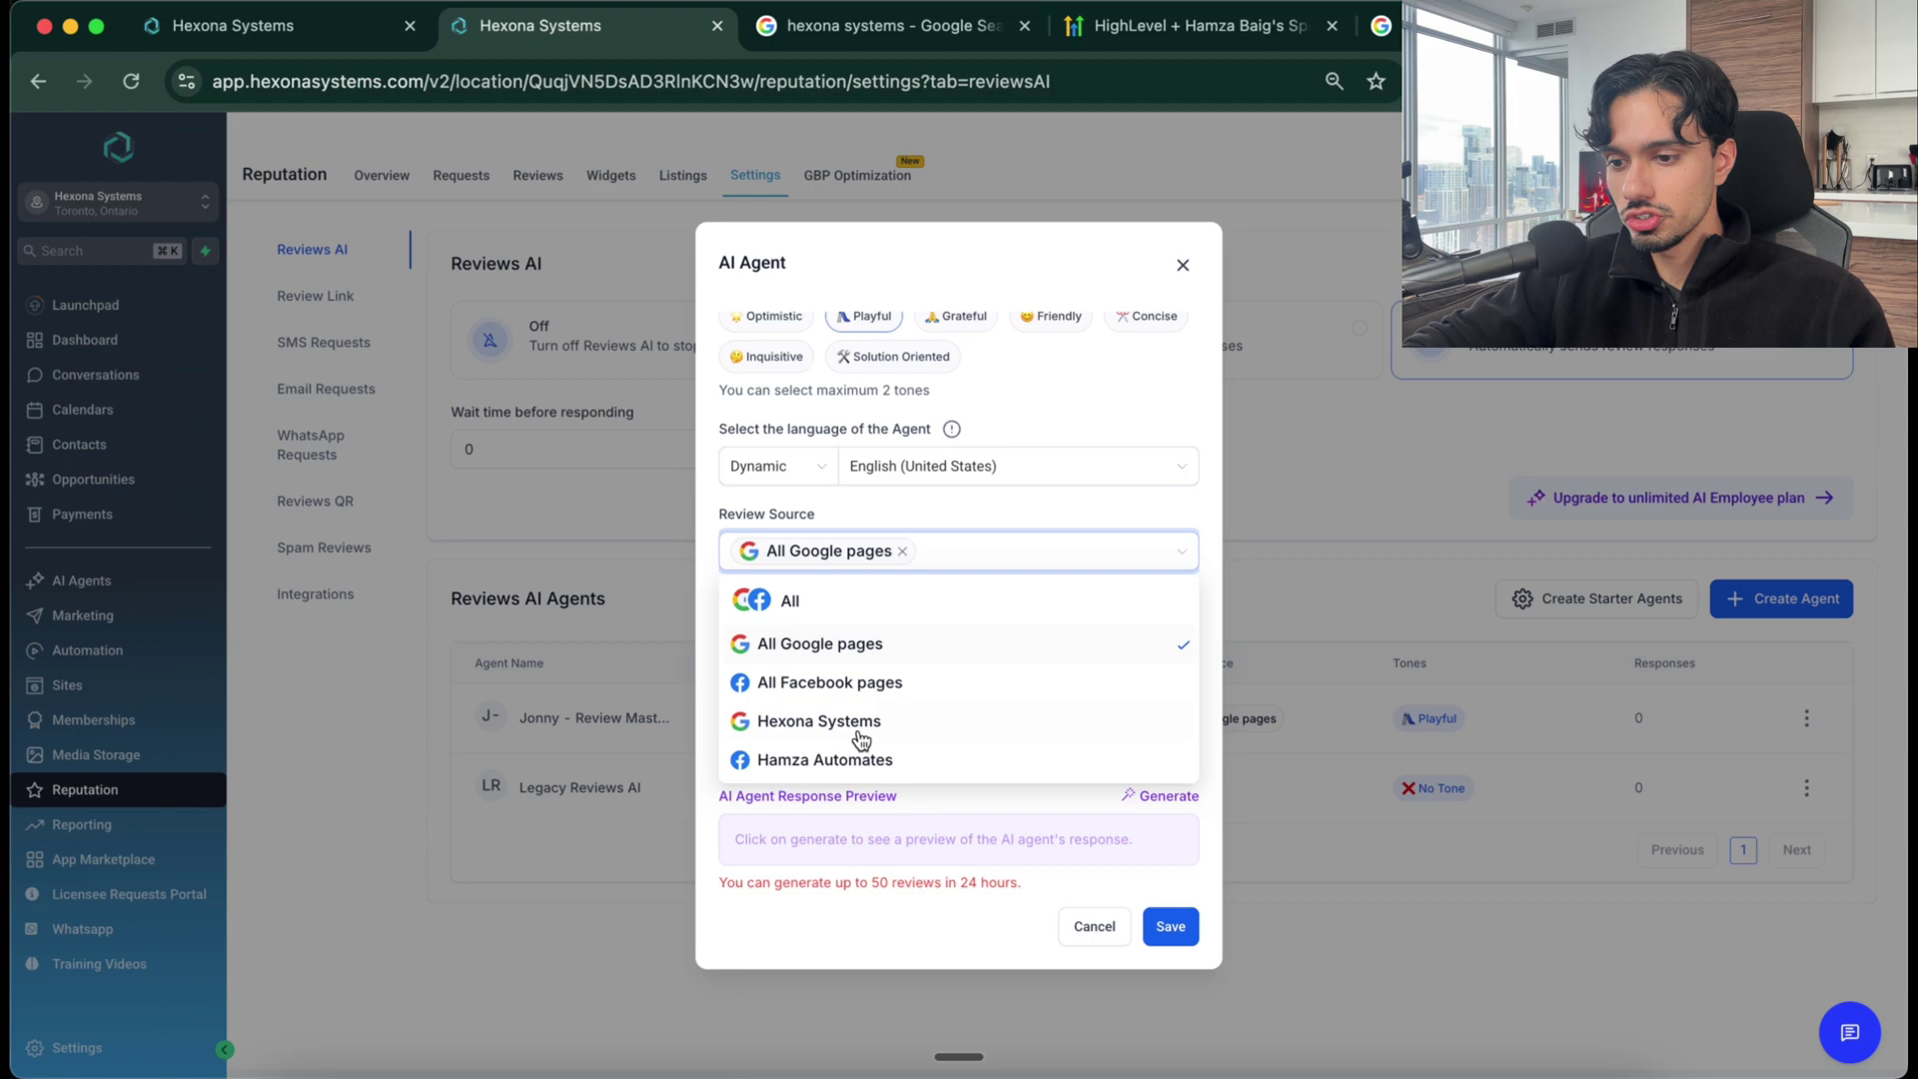
{"action": "left_click", "coordinate": [929, 547]}
{"action": "left_click", "coordinate": [805, 634]}
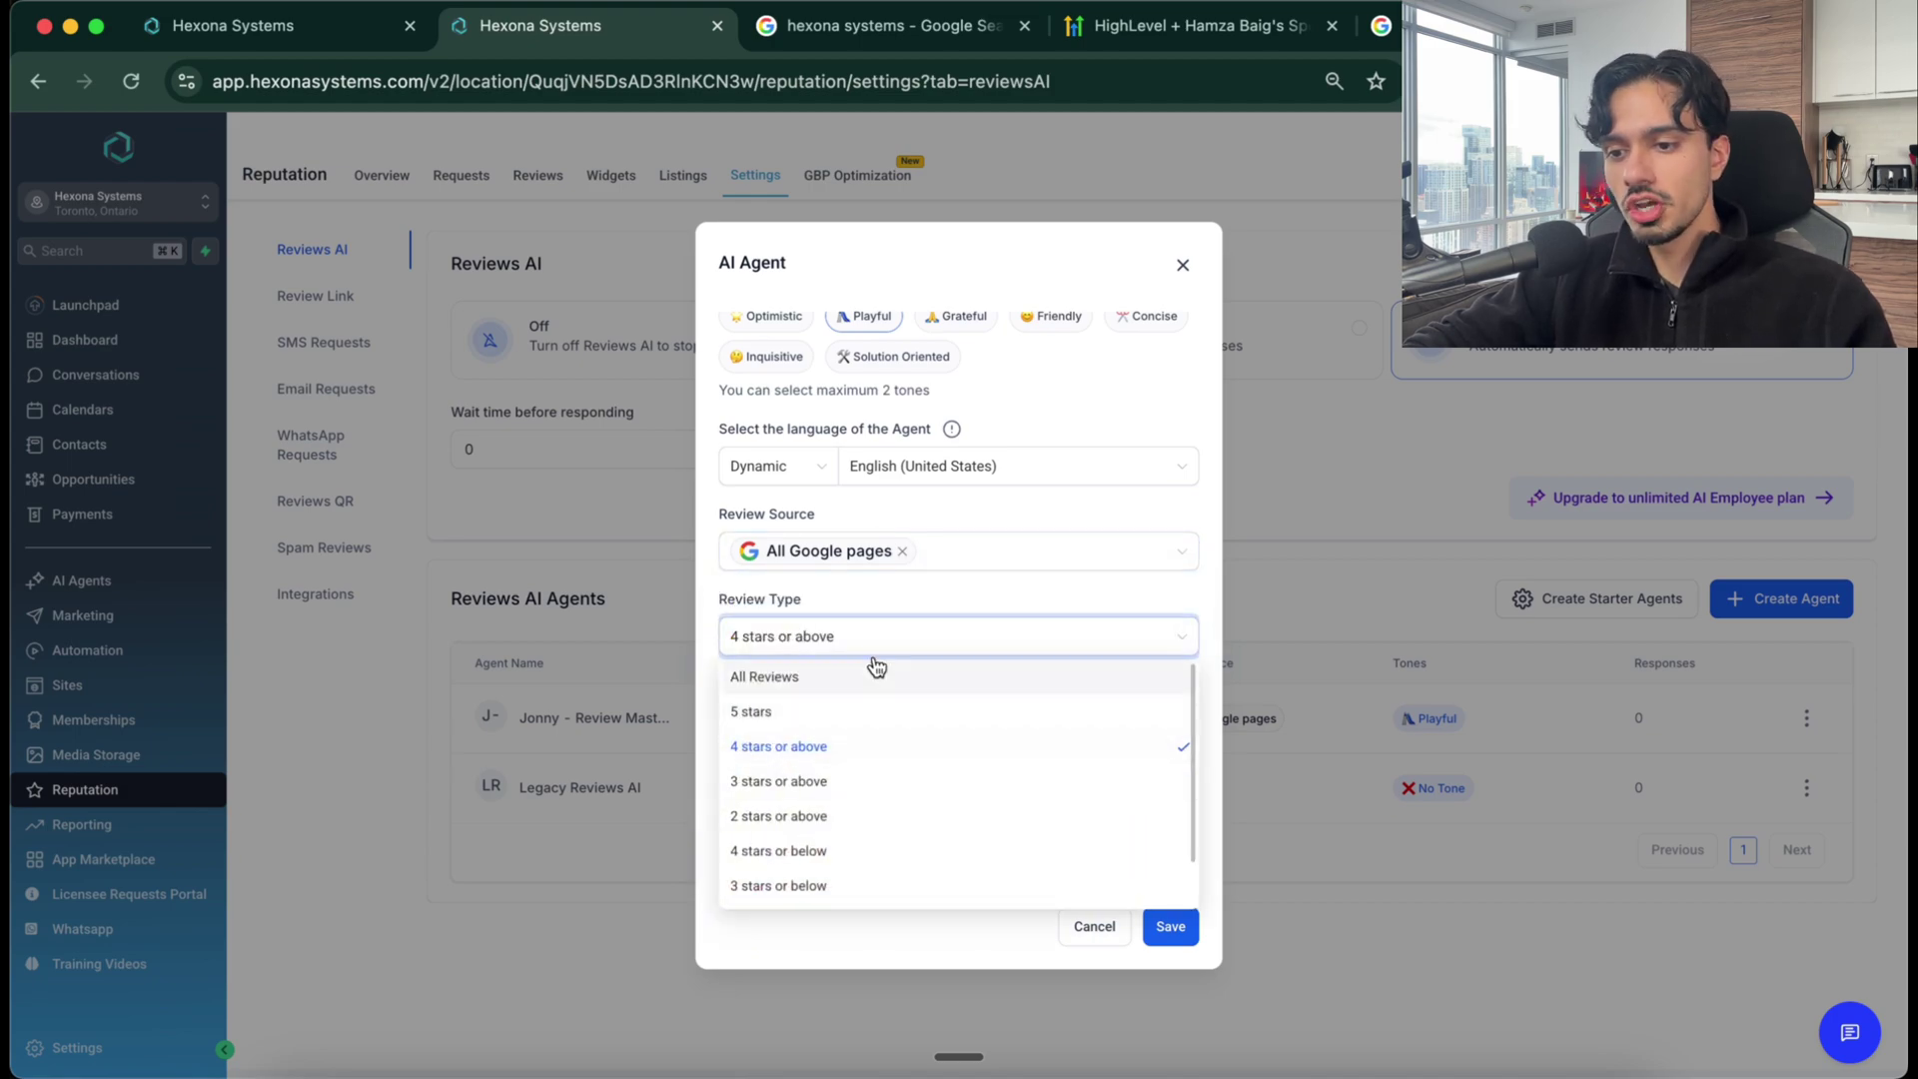
{"action": "left_click", "coordinate": [911, 601]}
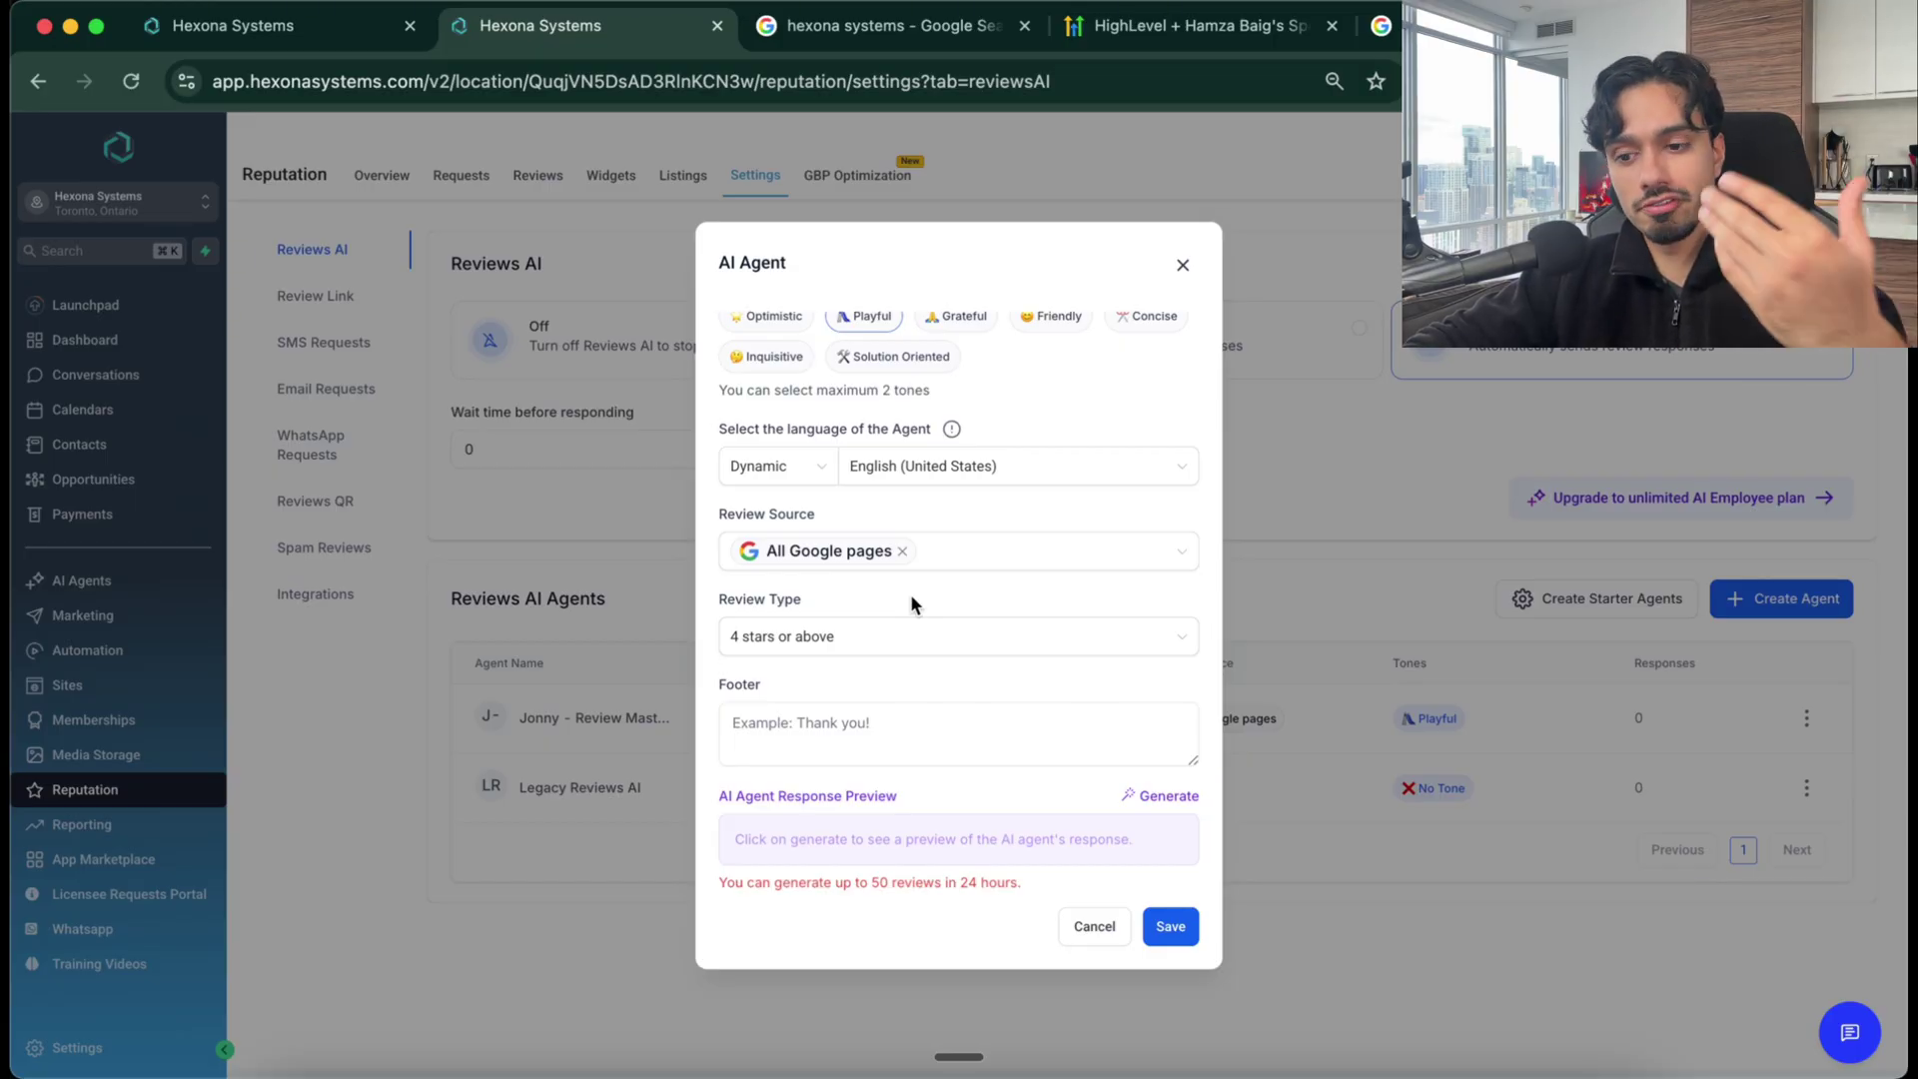
{"action": "left_click", "coordinate": [1121, 926]}
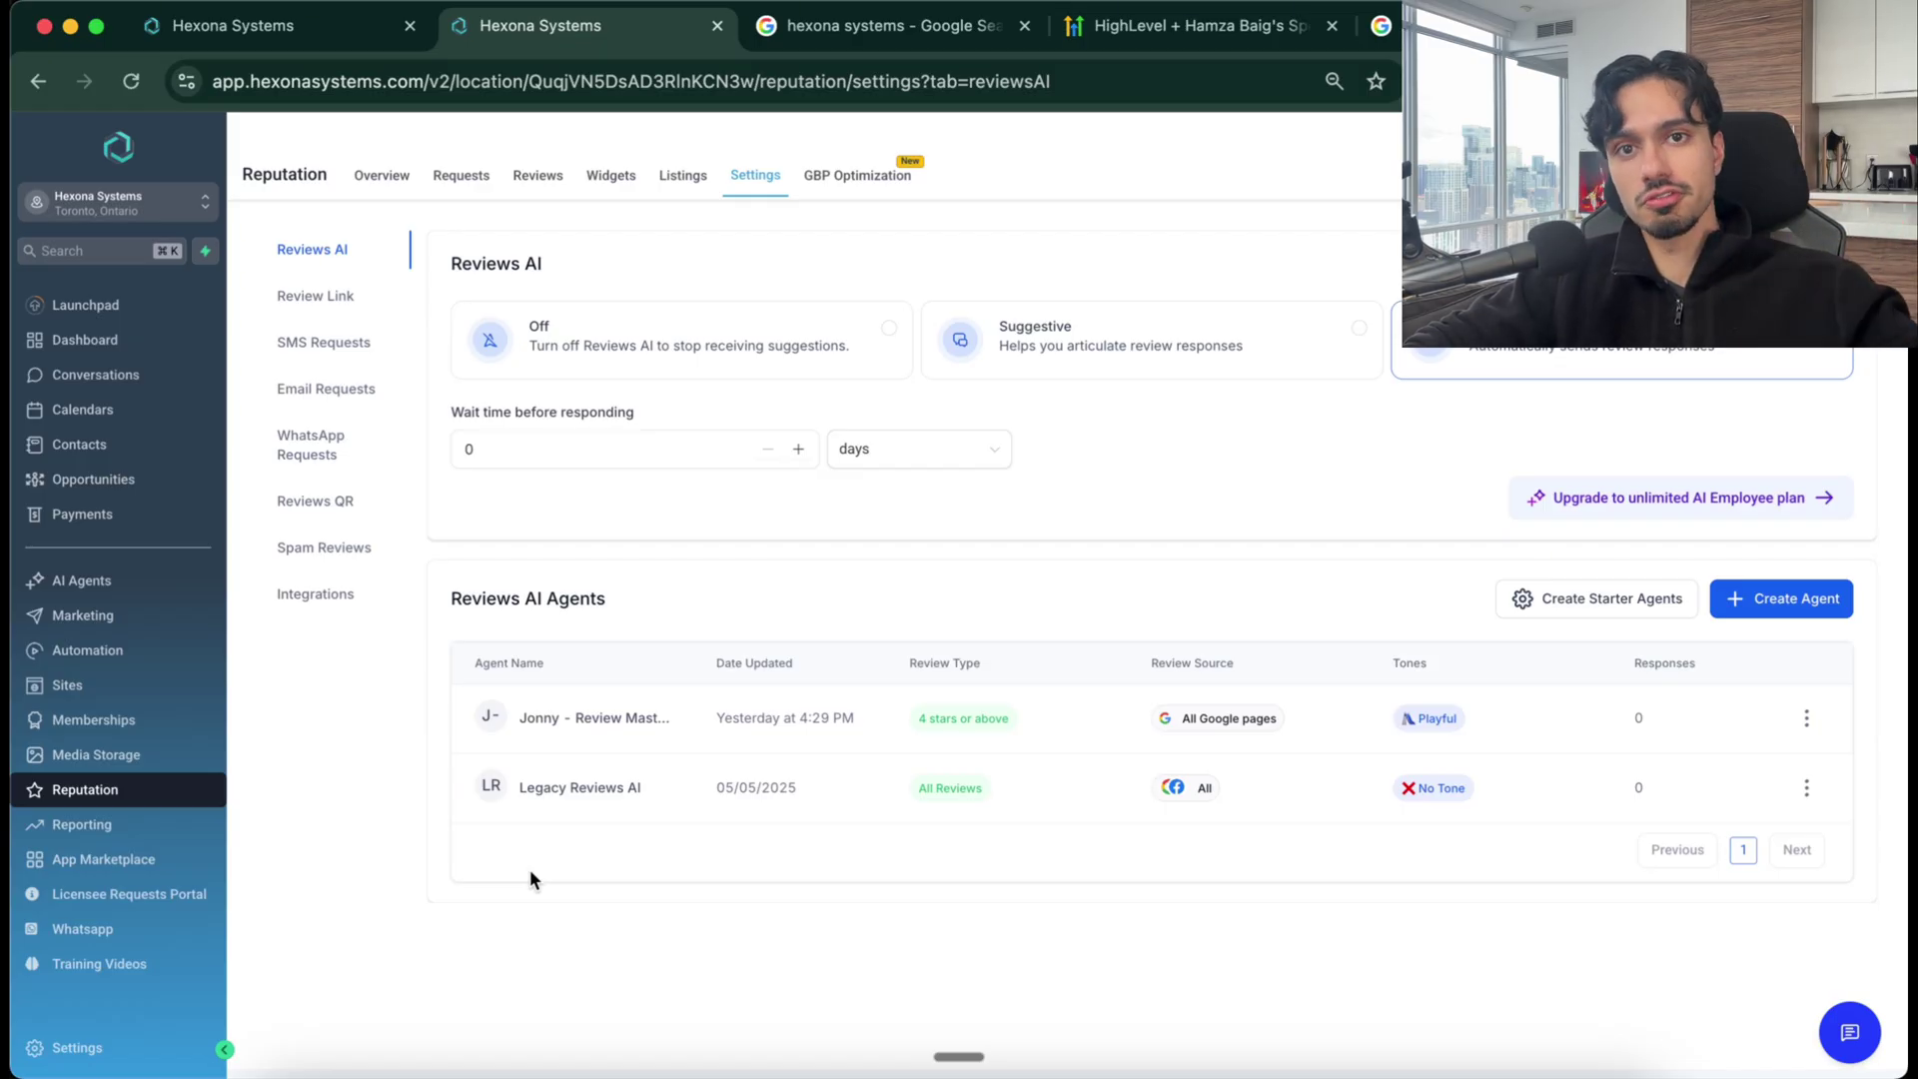
Step: Open the Smarter Review Requests for Snapshot workflow and its 'How would you rate us?' SMS step
{"action": "left_click", "coordinate": [95, 655]}
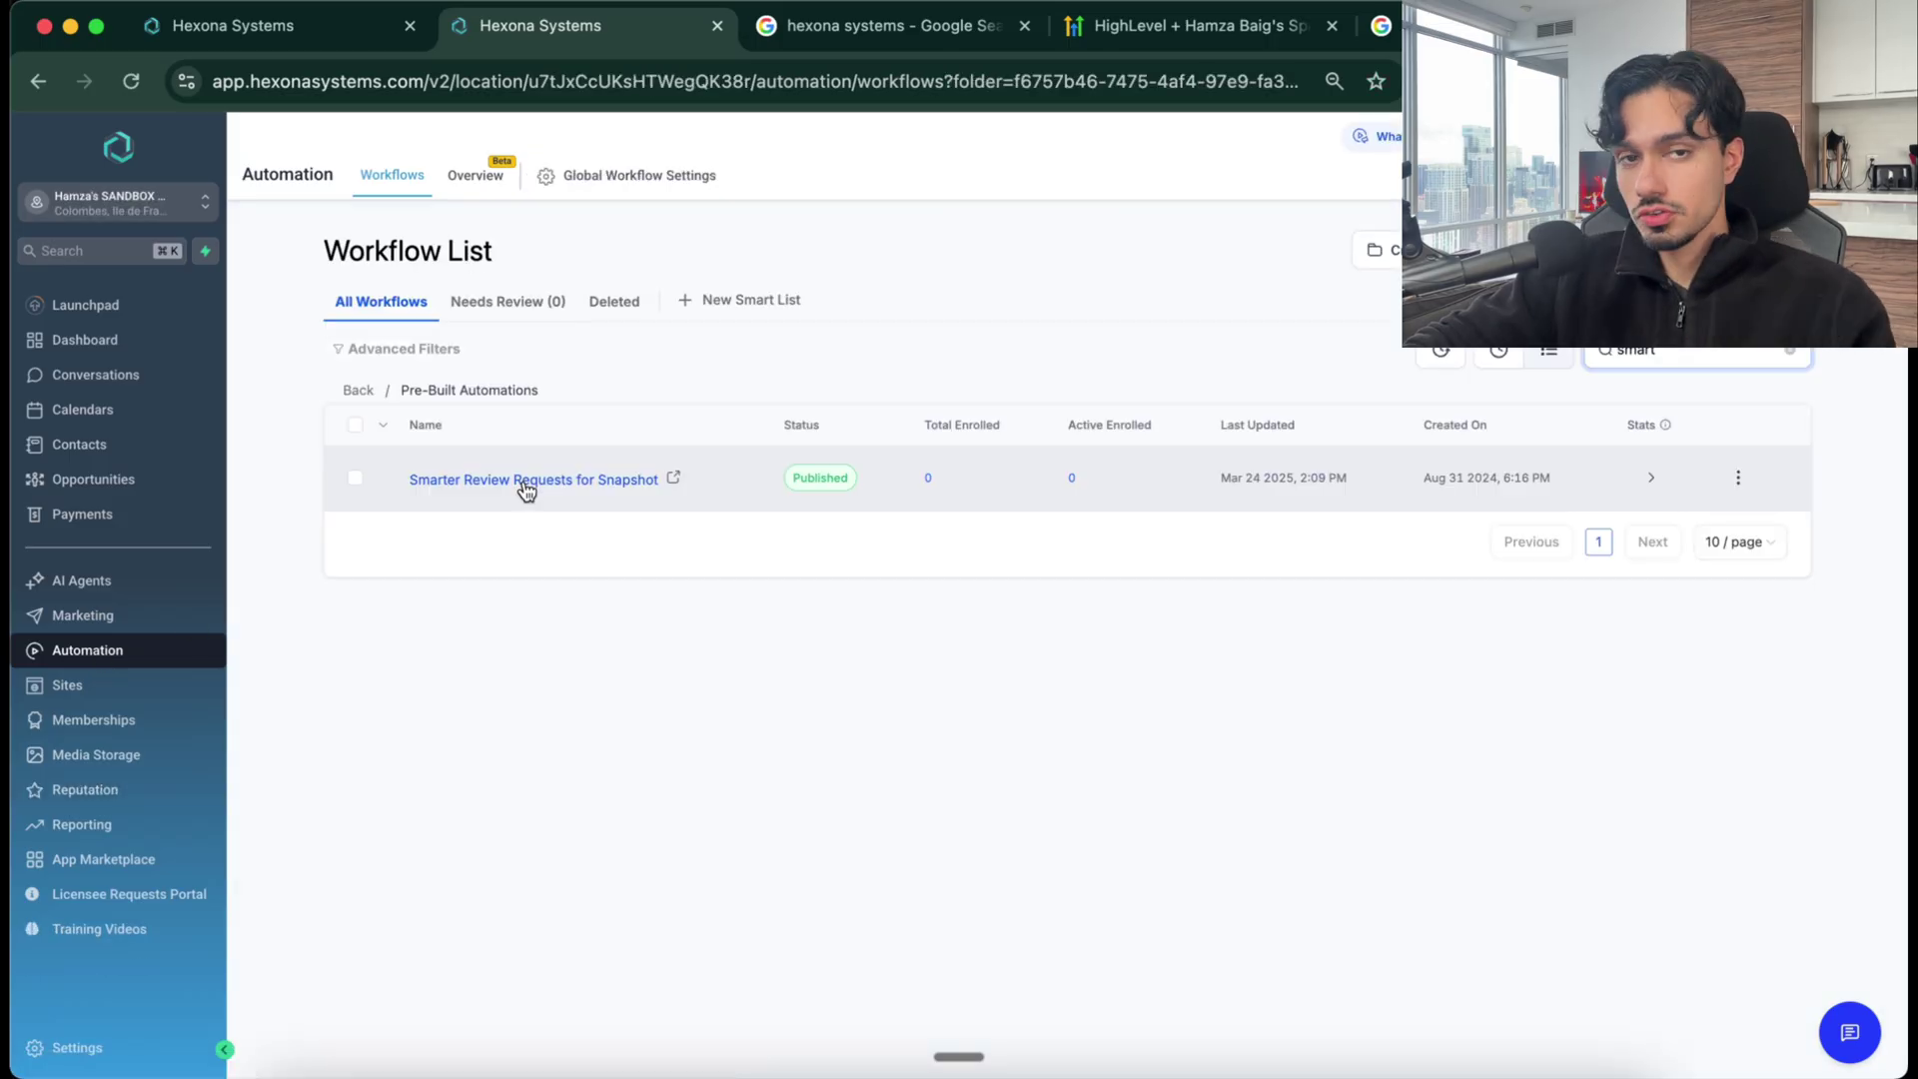
{"action": "left_click", "coordinate": [523, 482]}
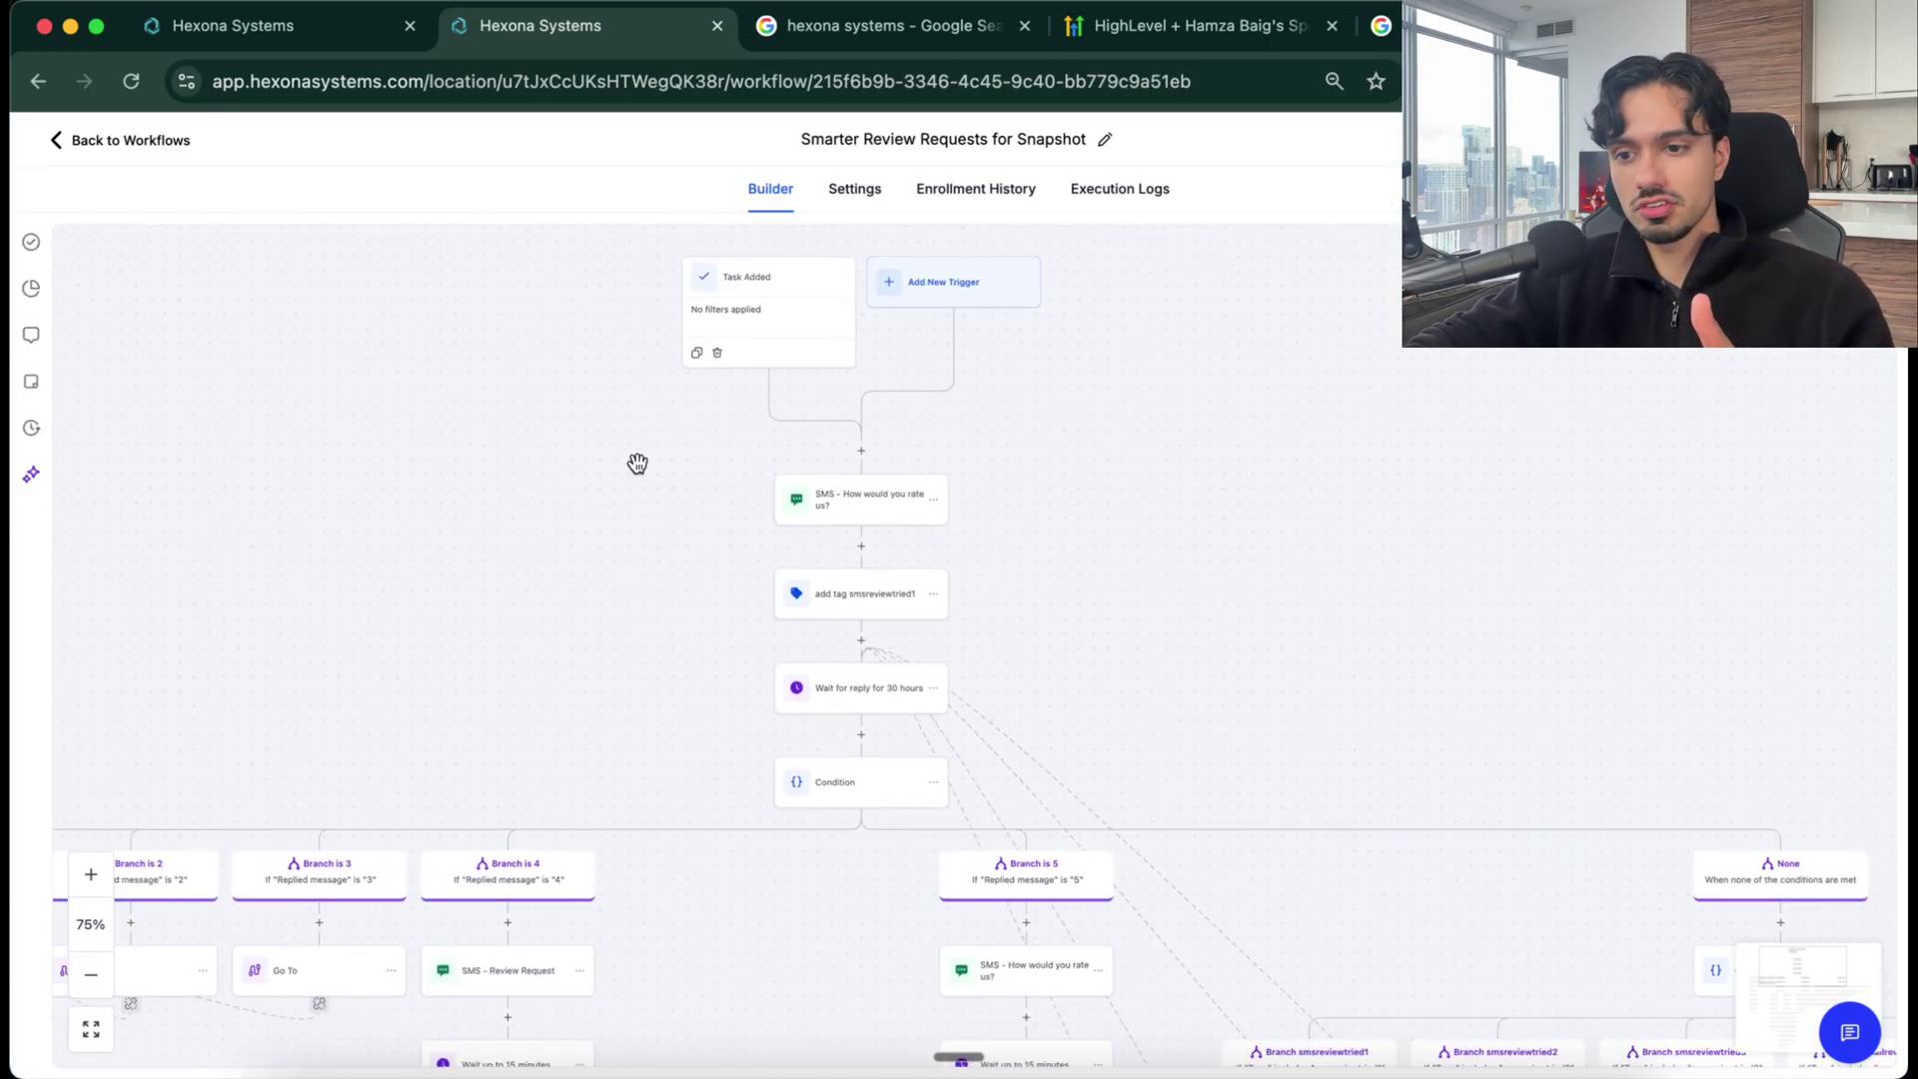
{"action": "scroll", "coordinate": [599, 510], "scroll_direction": "down", "scroll_amount": 3}
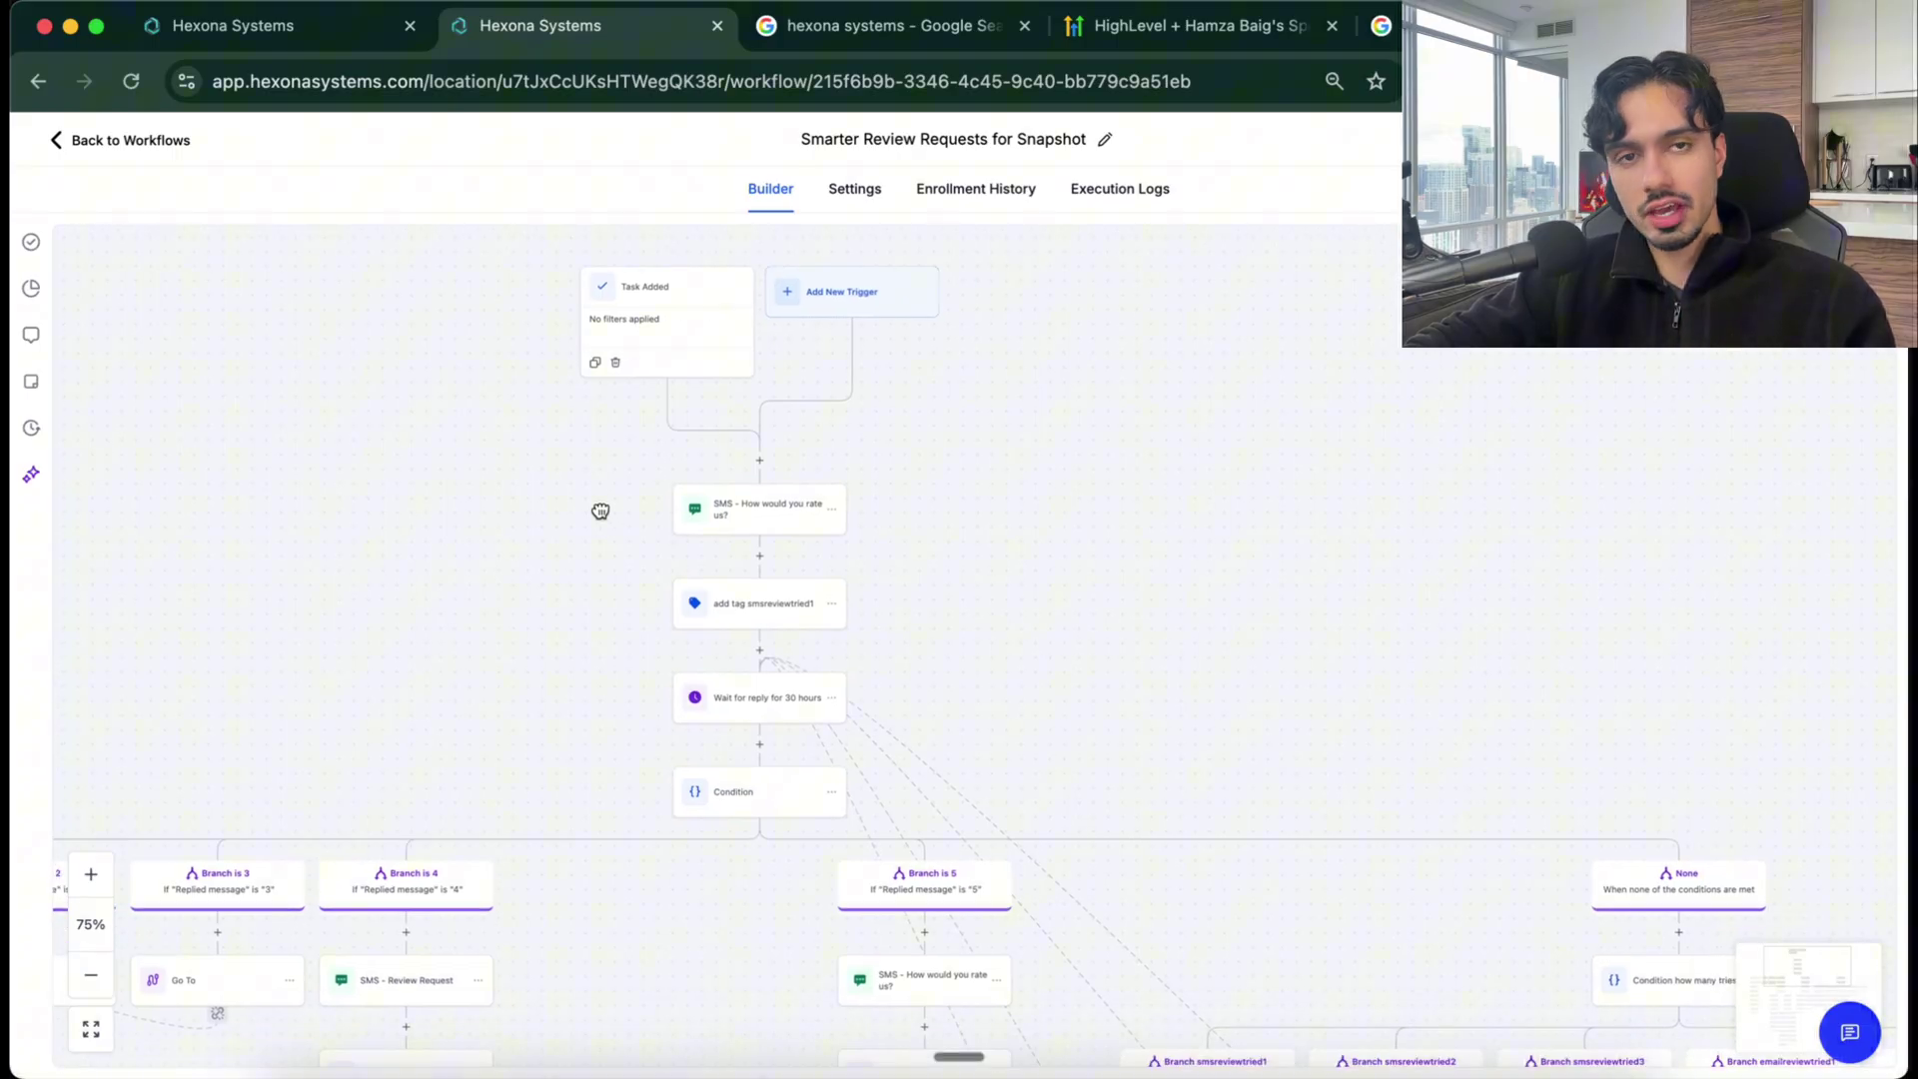
{"action": "left_click_drag", "start_coordinate": [604, 472], "coordinate": [625, 403]}
{"action": "left_click", "coordinate": [756, 372]}
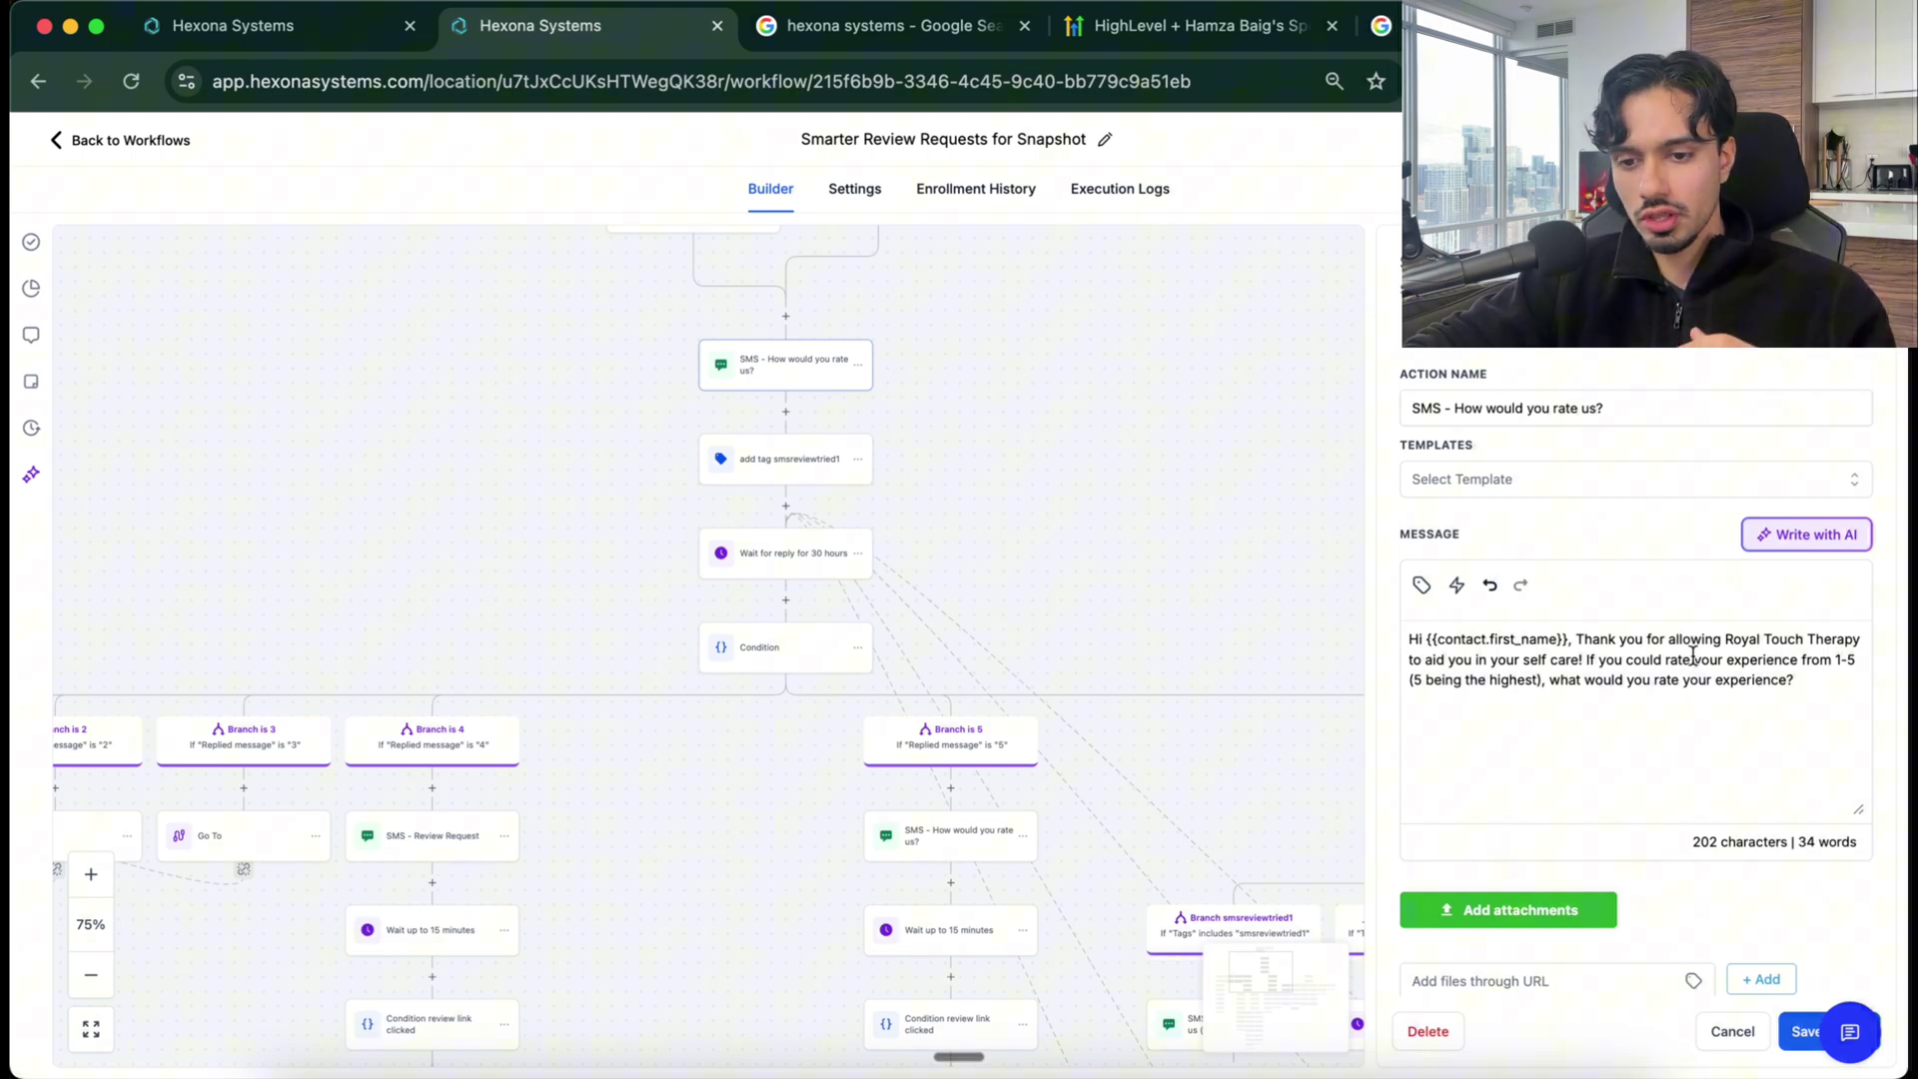
Step: Highlight the 1-5 rating request in the message, then pan the canvas to the Branch is 1 column
{"action": "left_click_drag", "start_coordinate": [1824, 660], "coordinate": [1834, 689]}
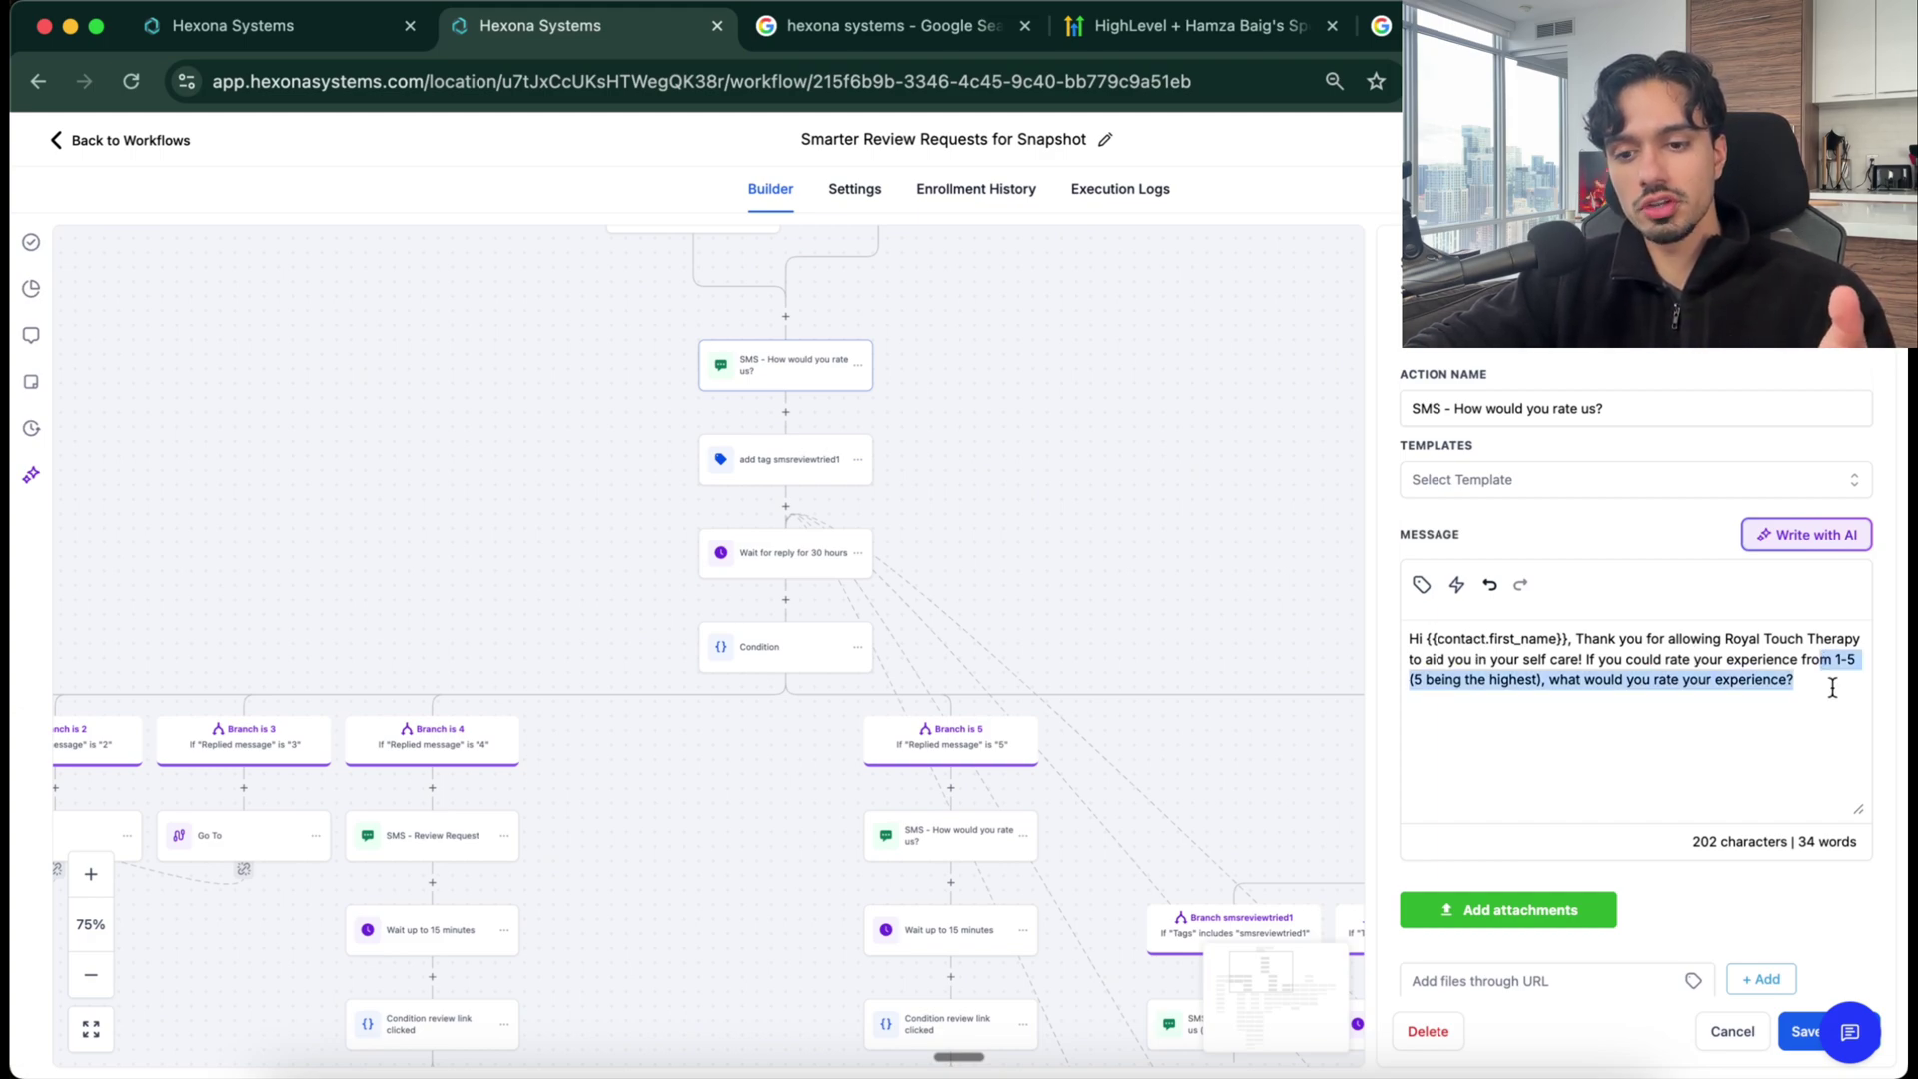
{"action": "left_click", "coordinate": [1809, 706]}
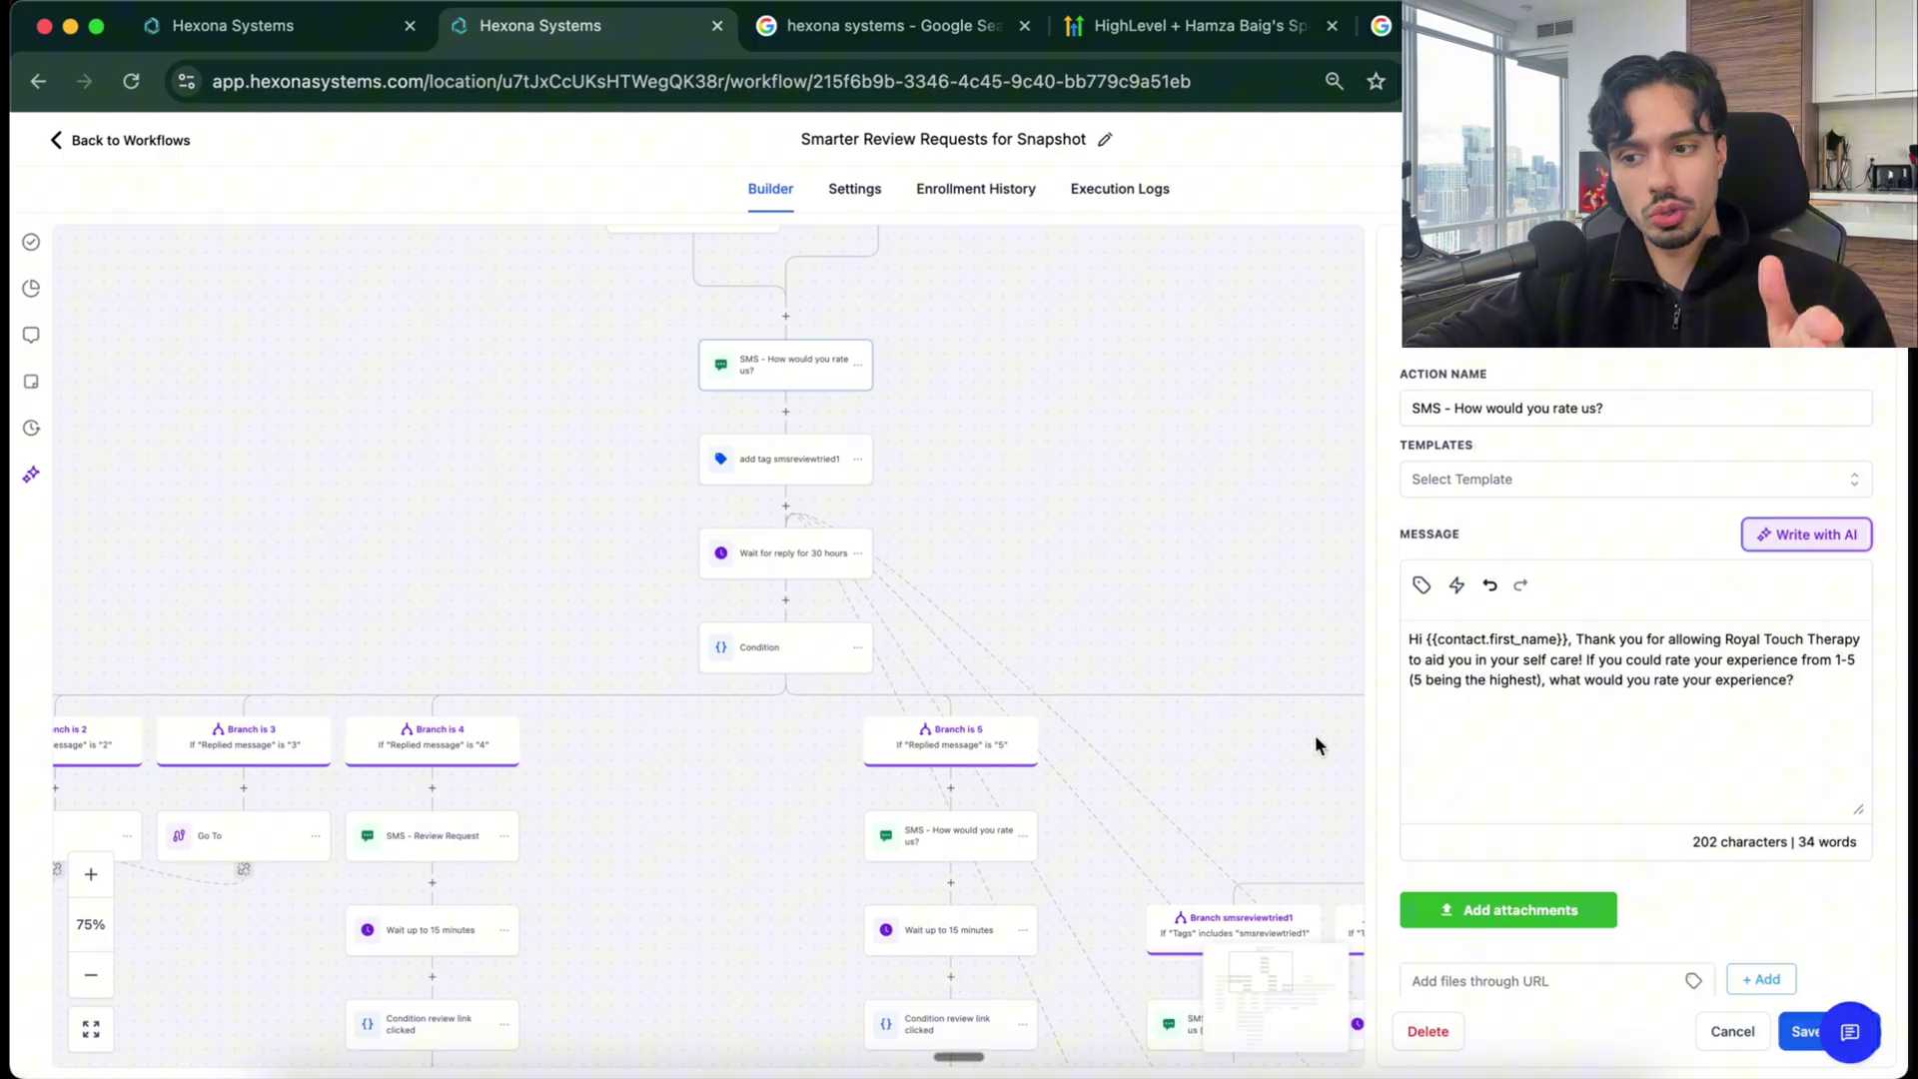
{"action": "left_click_drag", "start_coordinate": [1034, 576], "coordinate": [1034, 508]}
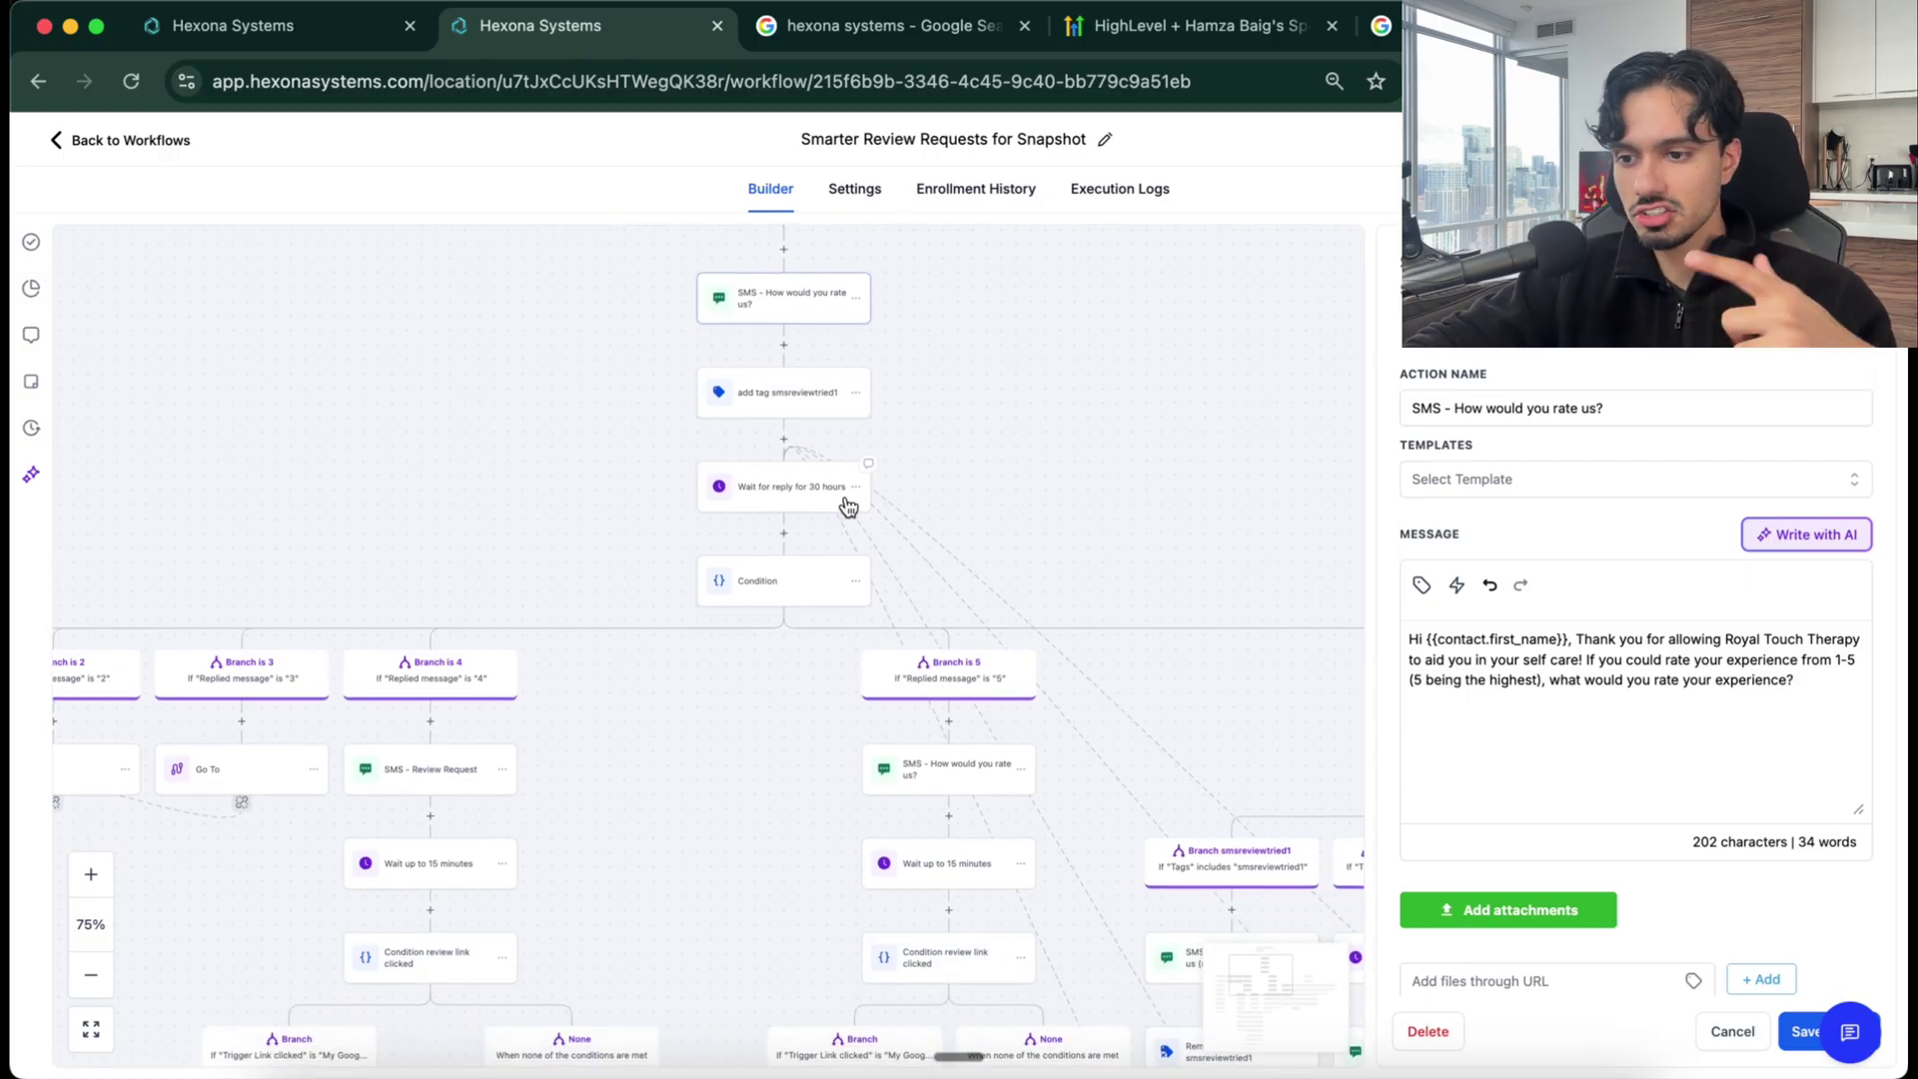
{"action": "left_click_drag", "start_coordinate": [693, 475], "coordinate": [941, 387]}
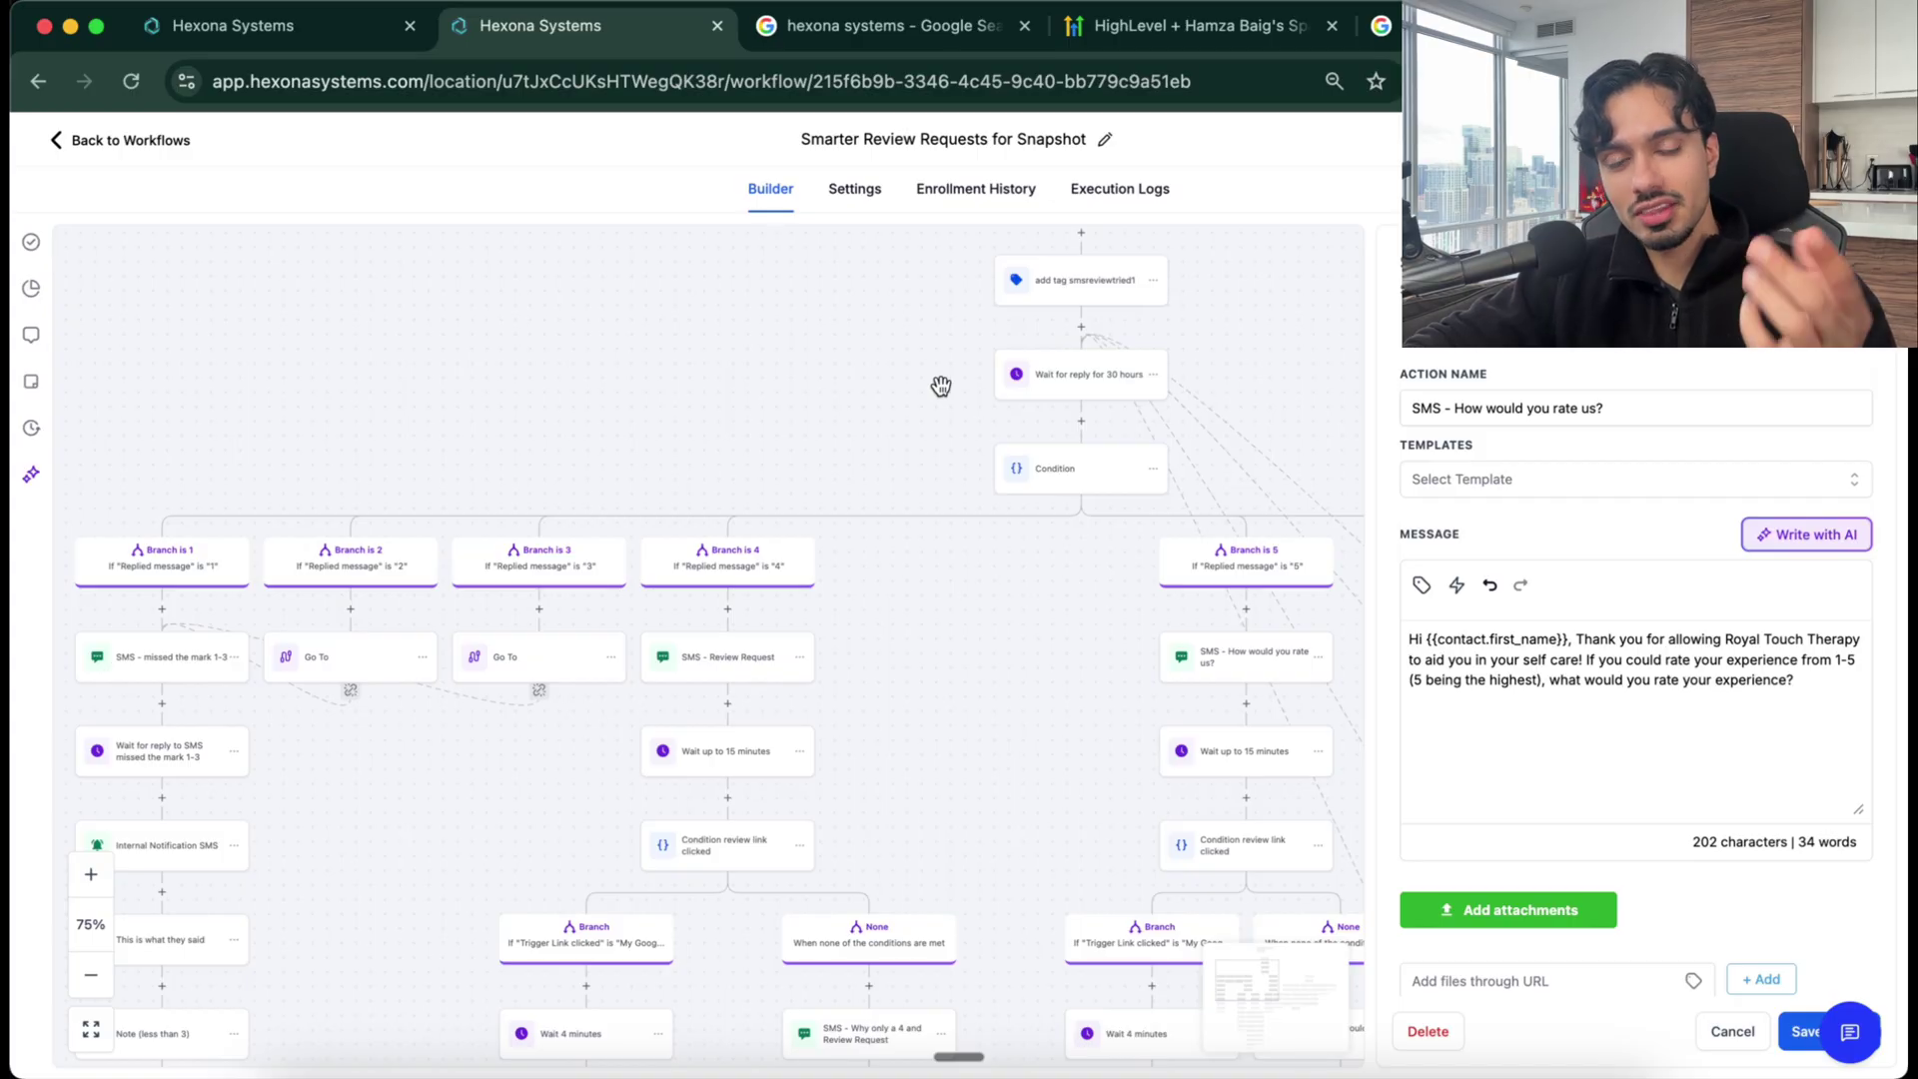
{"action": "left_click_drag", "start_coordinate": [727, 453], "coordinate": [841, 449]}
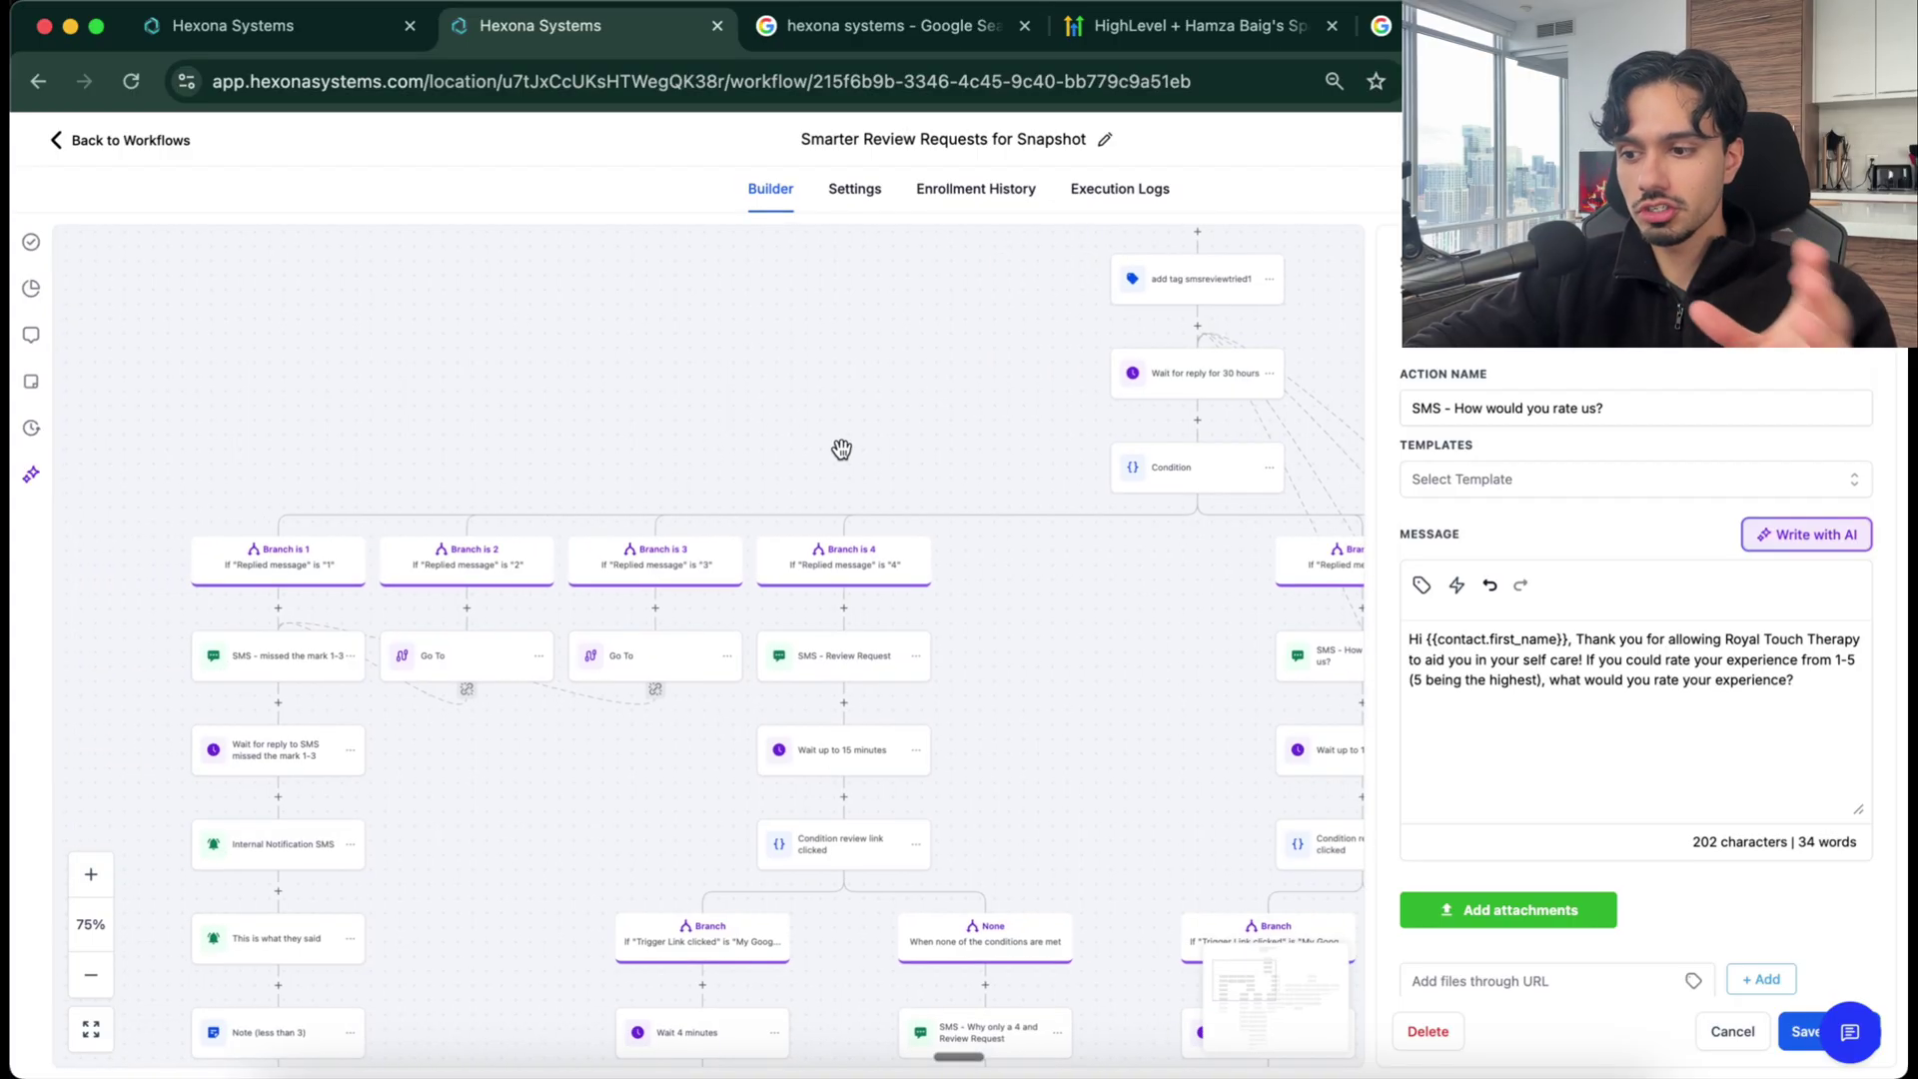
Step: Inspect the Branch is 1 rating condition's settings and cancel without changes
{"action": "left_click", "coordinate": [278, 655]}
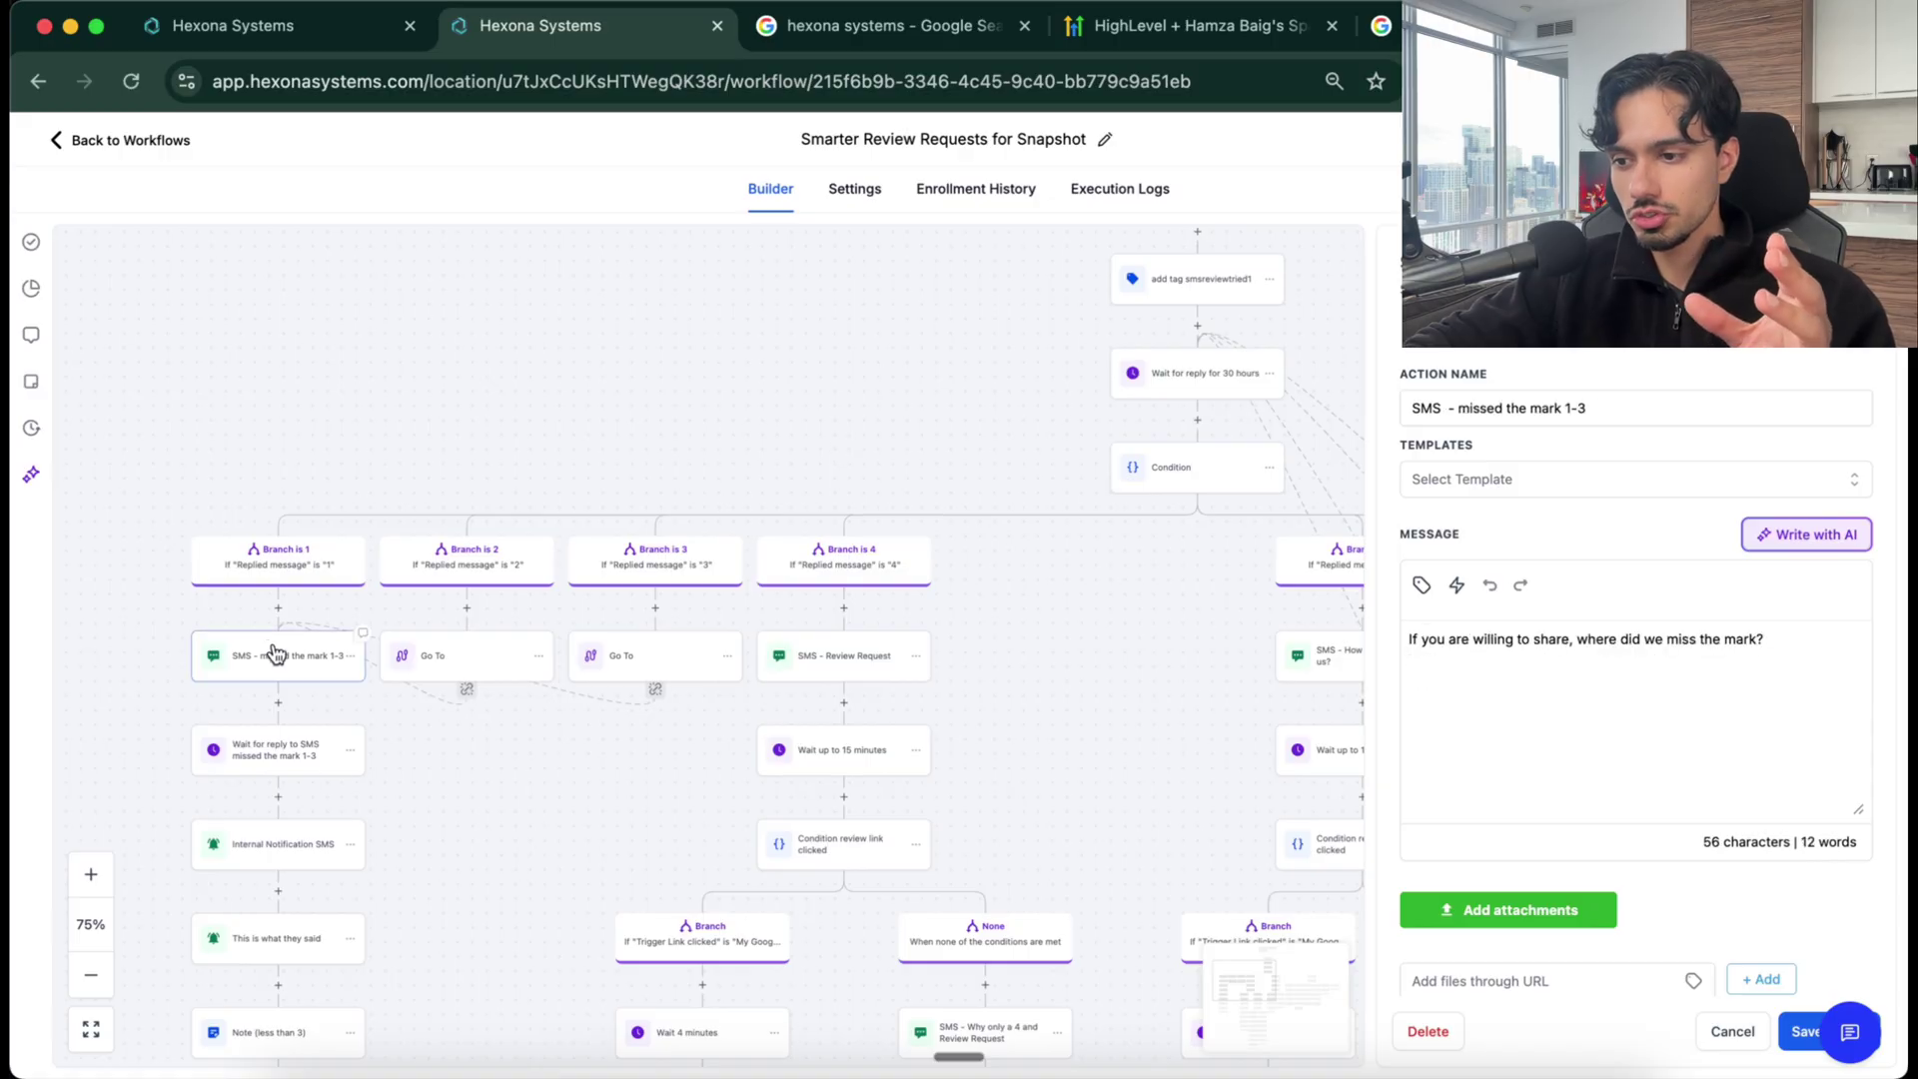
{"action": "left_click", "coordinate": [282, 565]}
{"action": "scroll", "coordinate": [1215, 656], "scroll_direction": "down", "scroll_amount": 2}
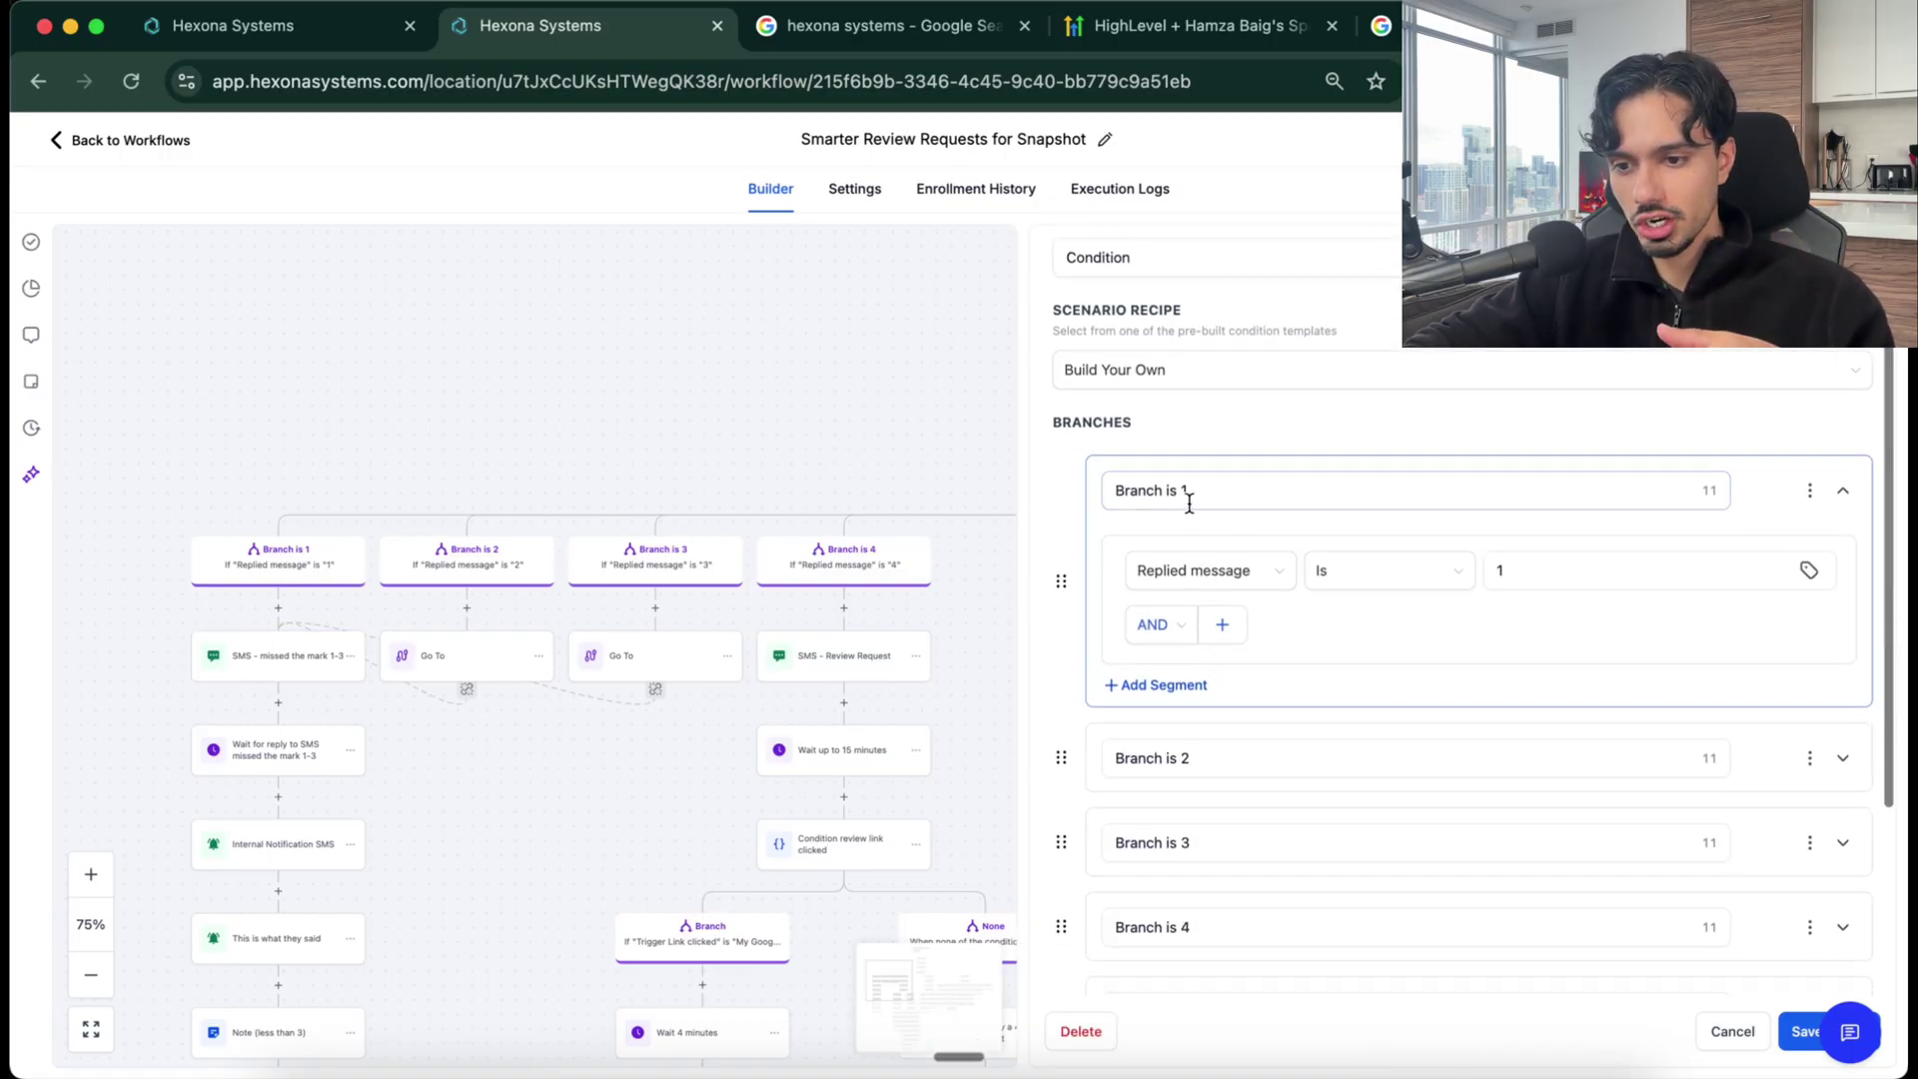
{"action": "scroll", "coordinate": [1237, 597], "scroll_direction": "down", "scroll_amount": 3}
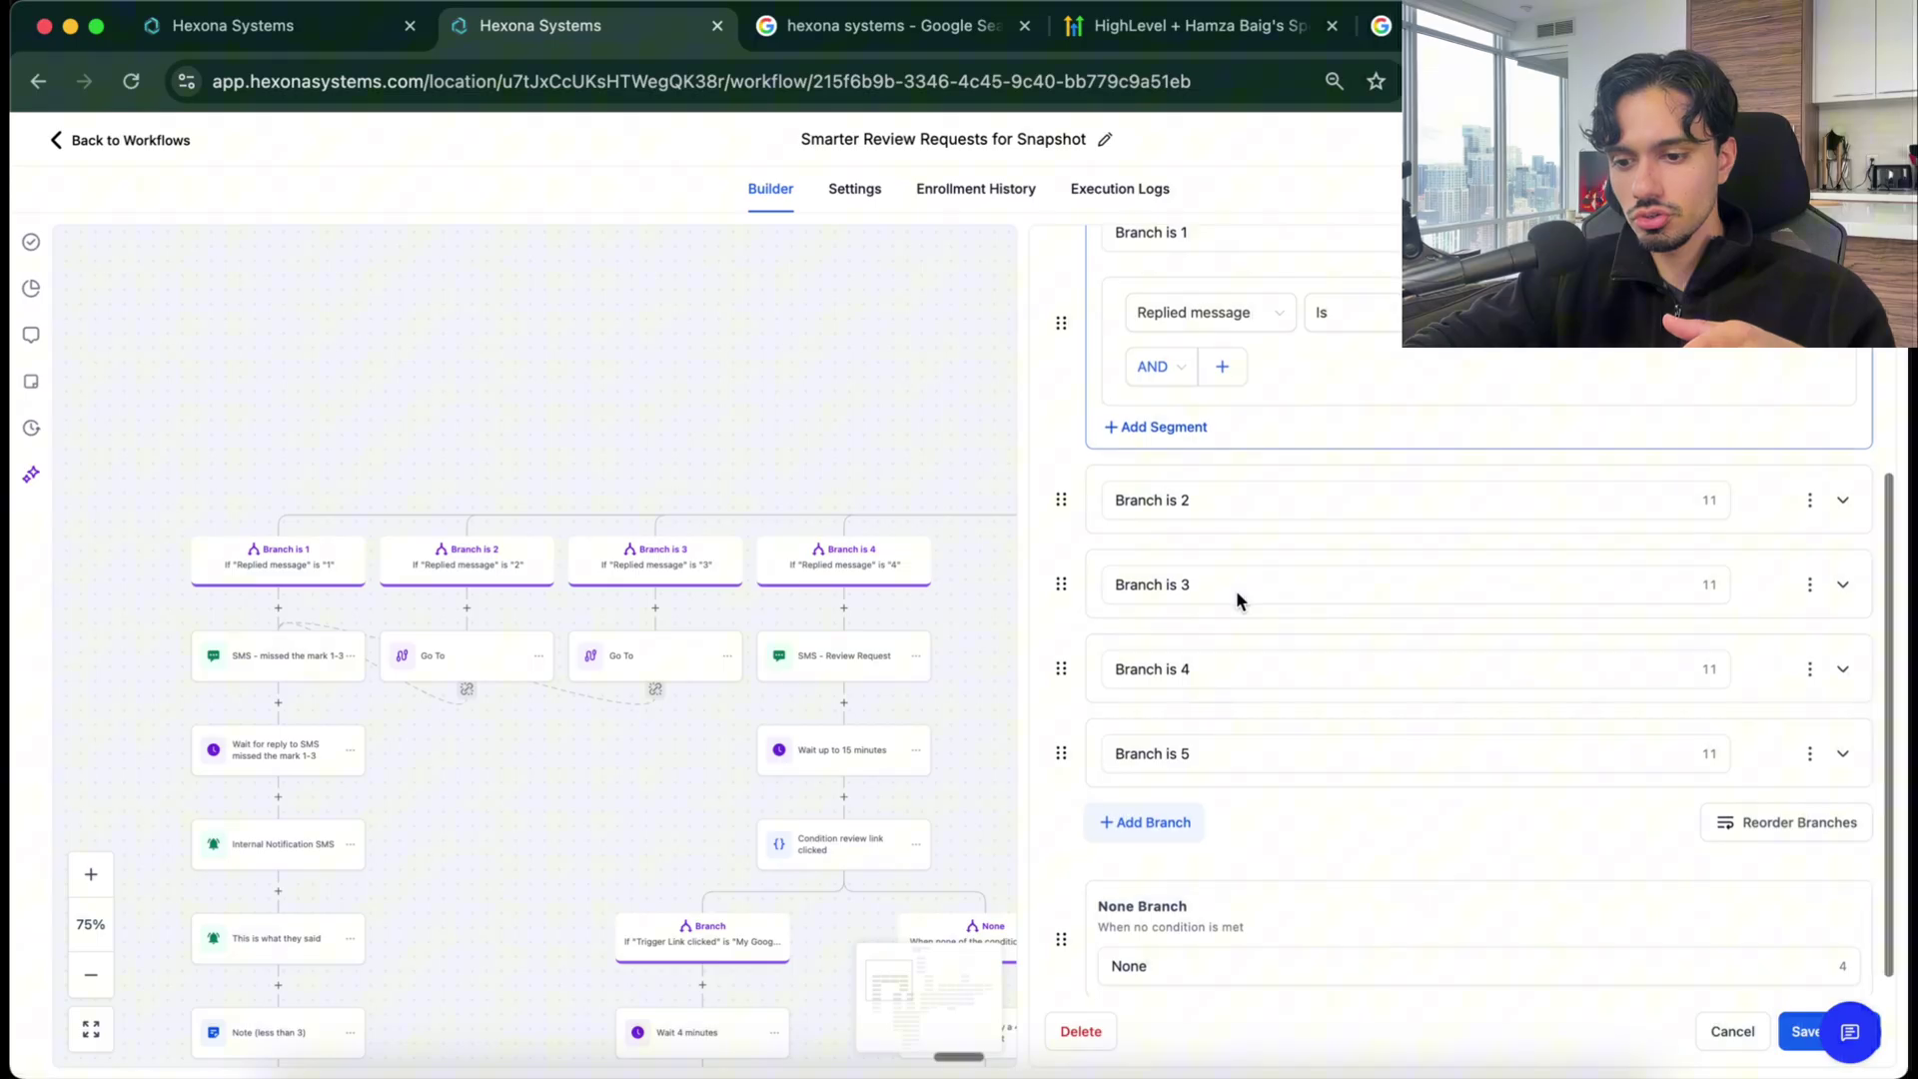
{"action": "scroll", "coordinate": [1236, 589], "scroll_direction": "down", "scroll_amount": 1}
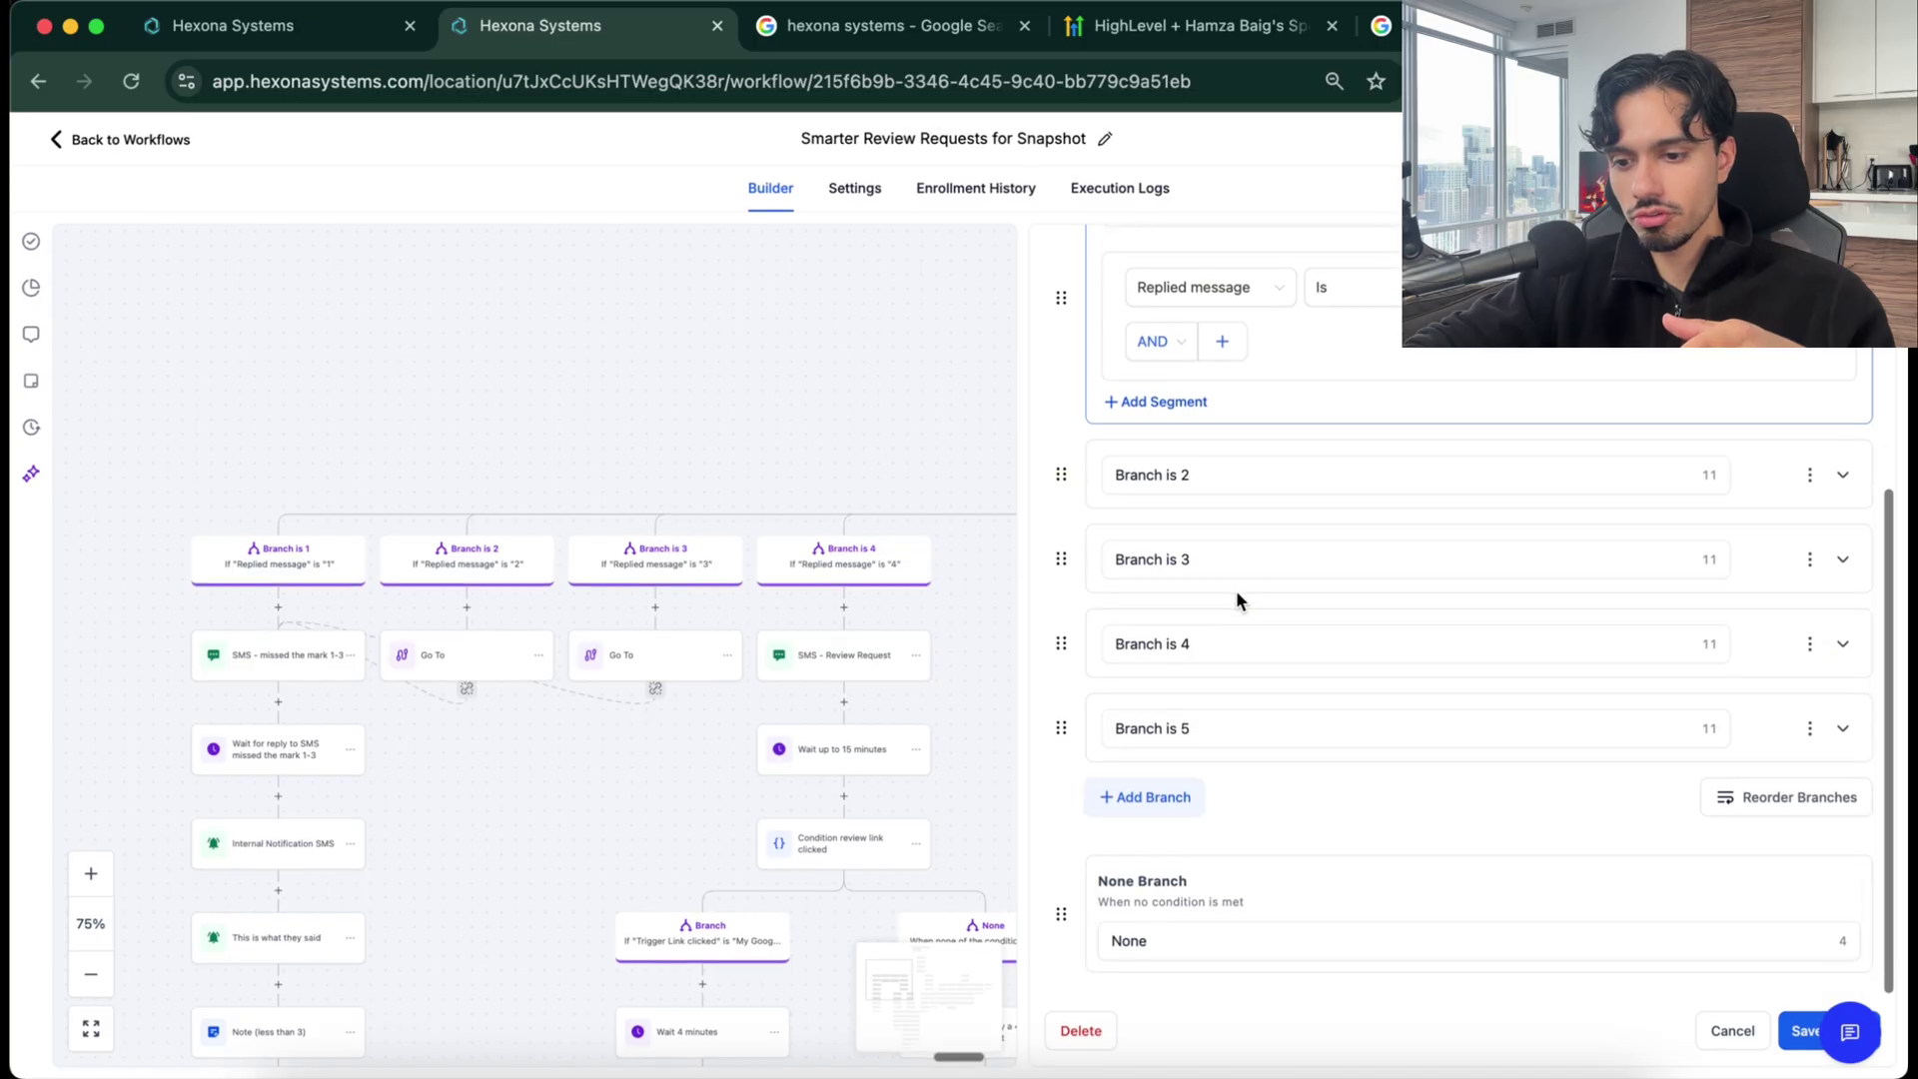
{"action": "left_click", "coordinate": [1729, 1033]}
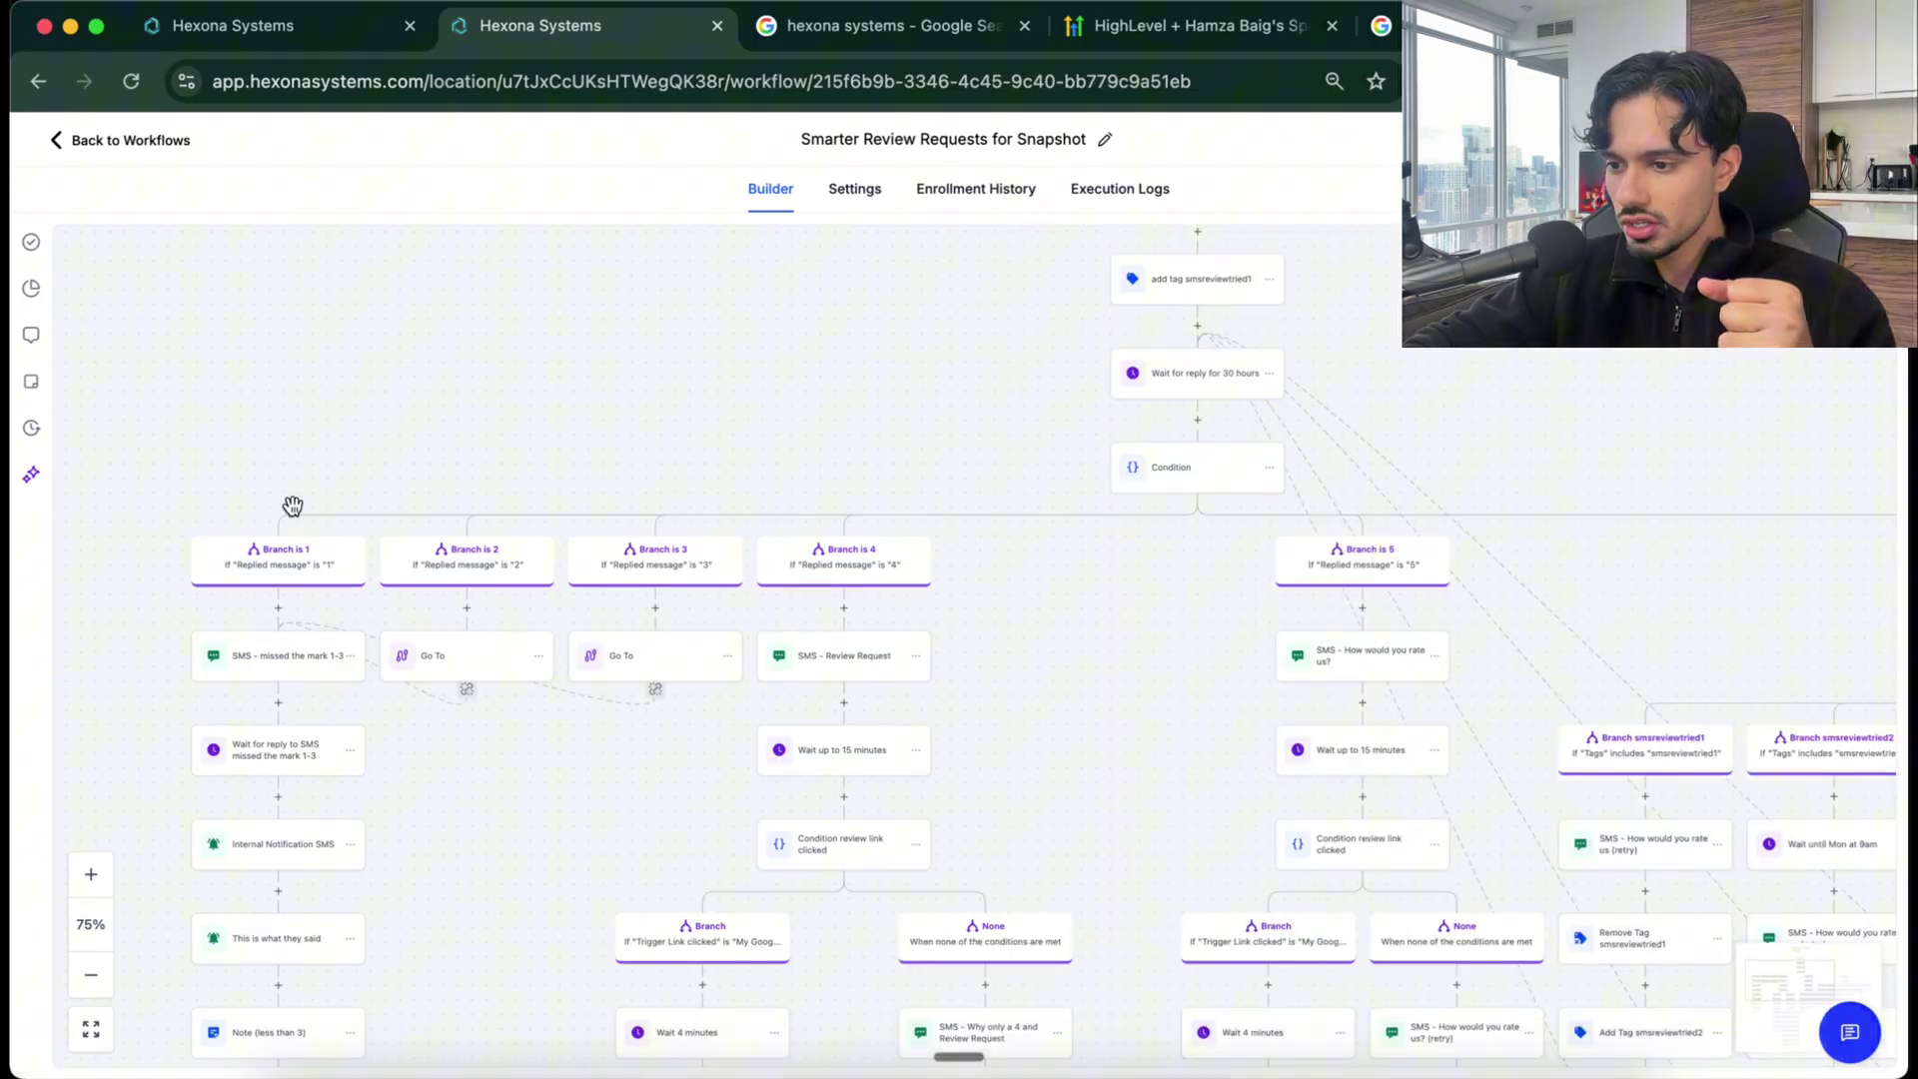
Step: Reopen the 'SMS - missed the mark 1-3' message and highlight its text
{"action": "scroll", "coordinate": [551, 659], "scroll_direction": "left", "scroll_amount": 3}
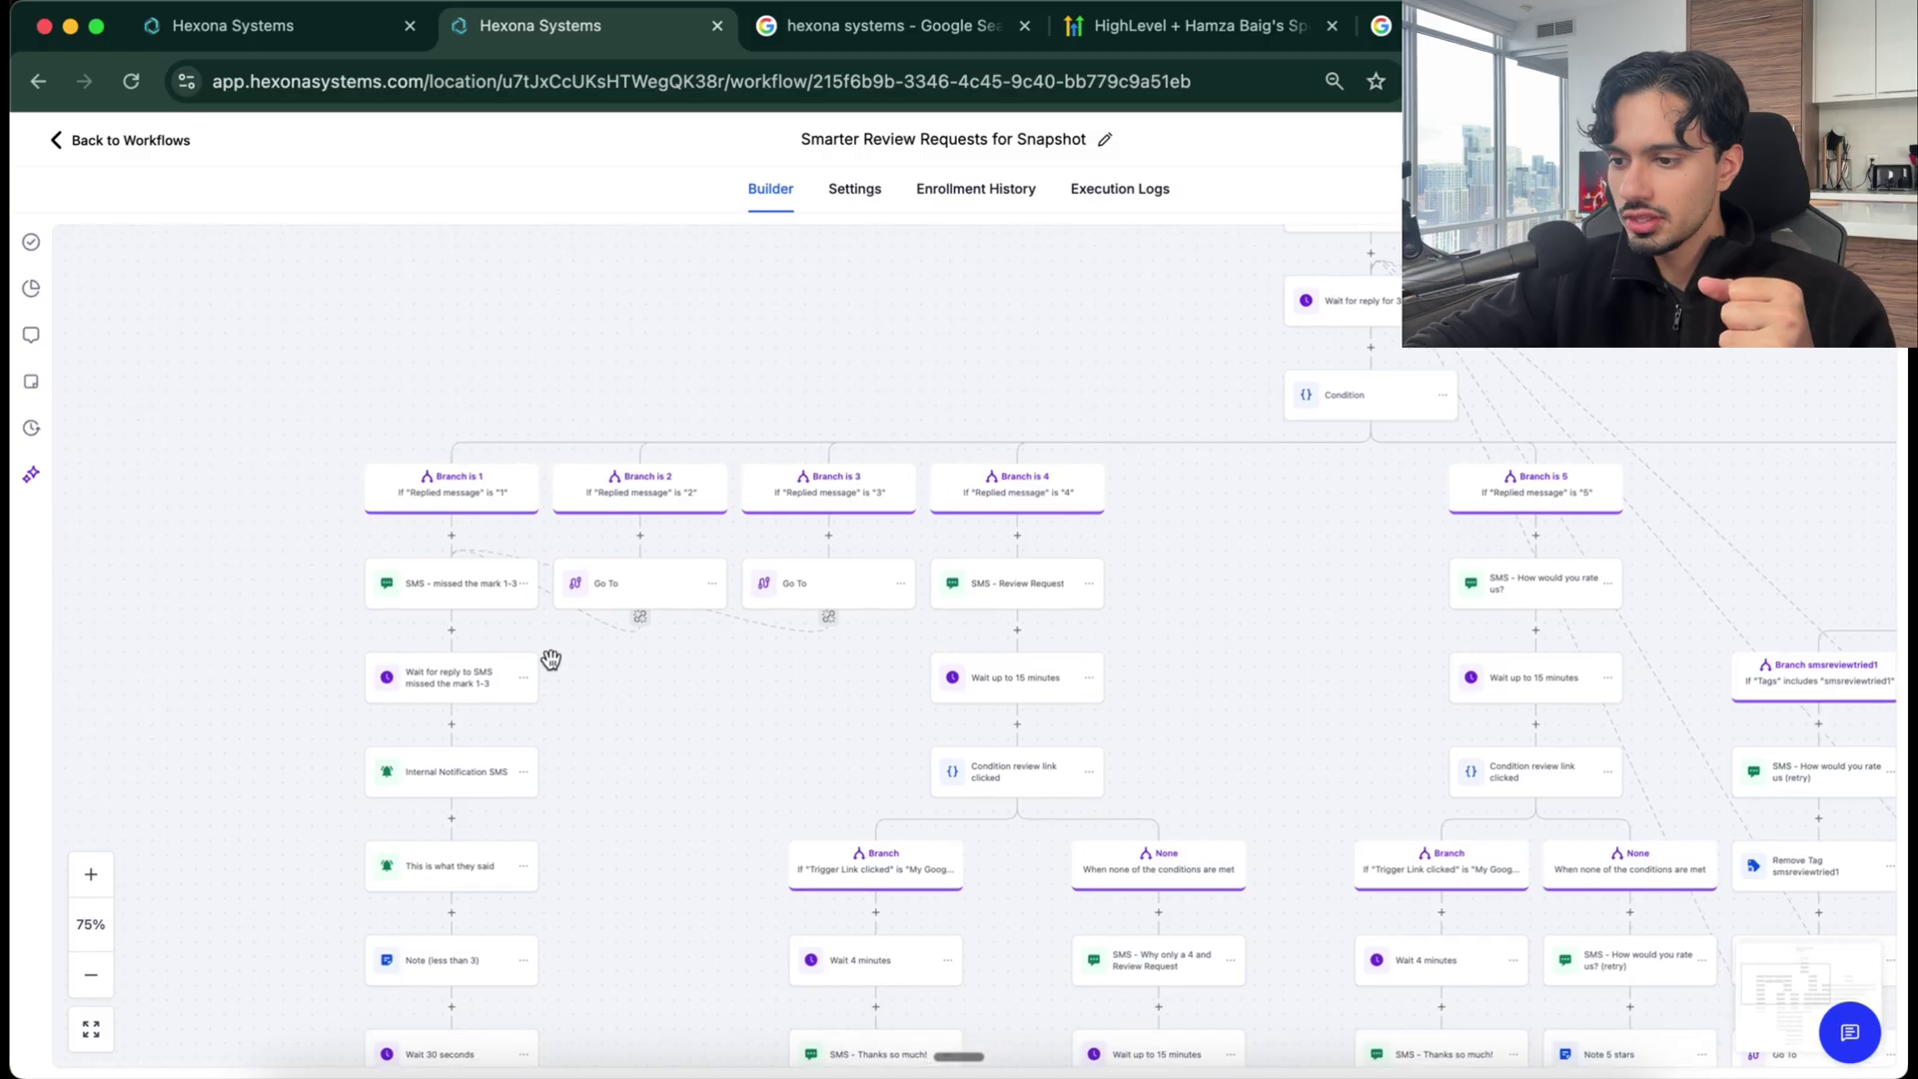
{"action": "left_click", "coordinate": [419, 592]}
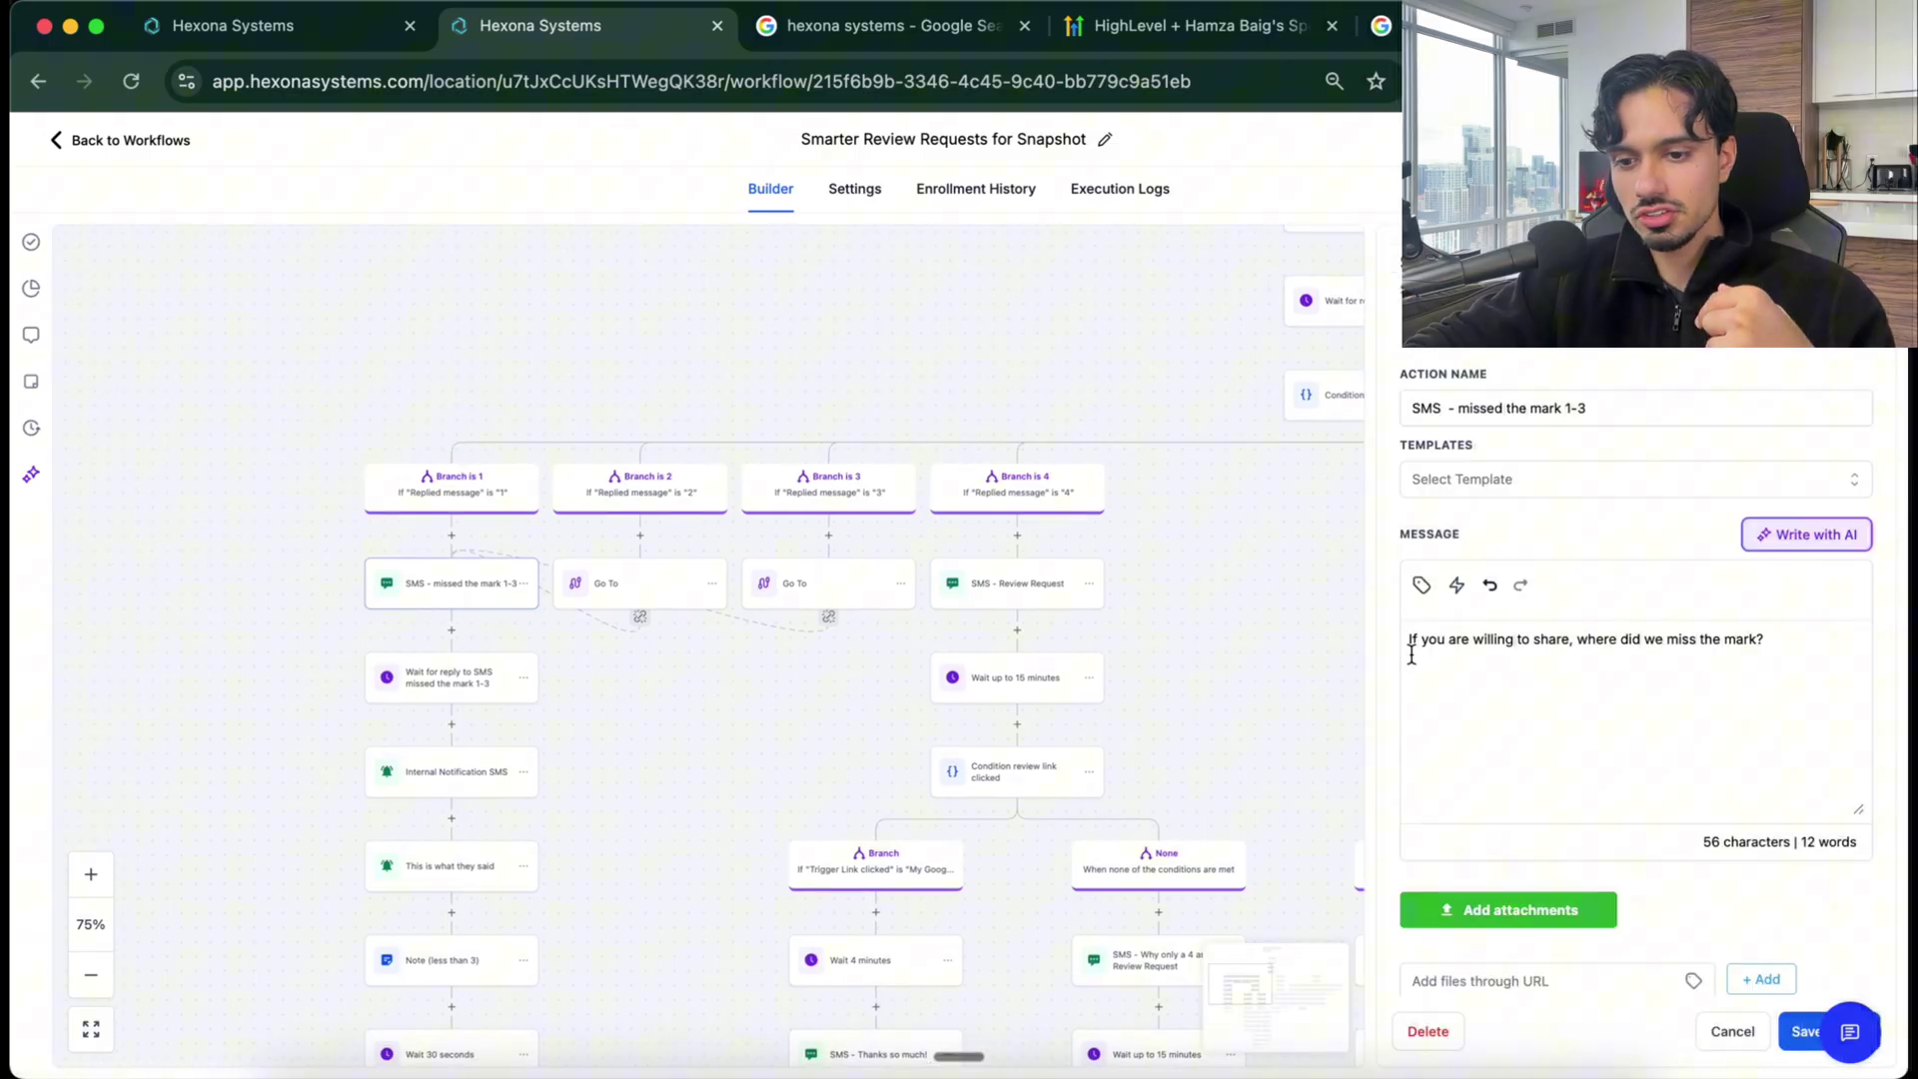
{"action": "left_click_drag", "start_coordinate": [1418, 638], "coordinate": [1756, 671]}
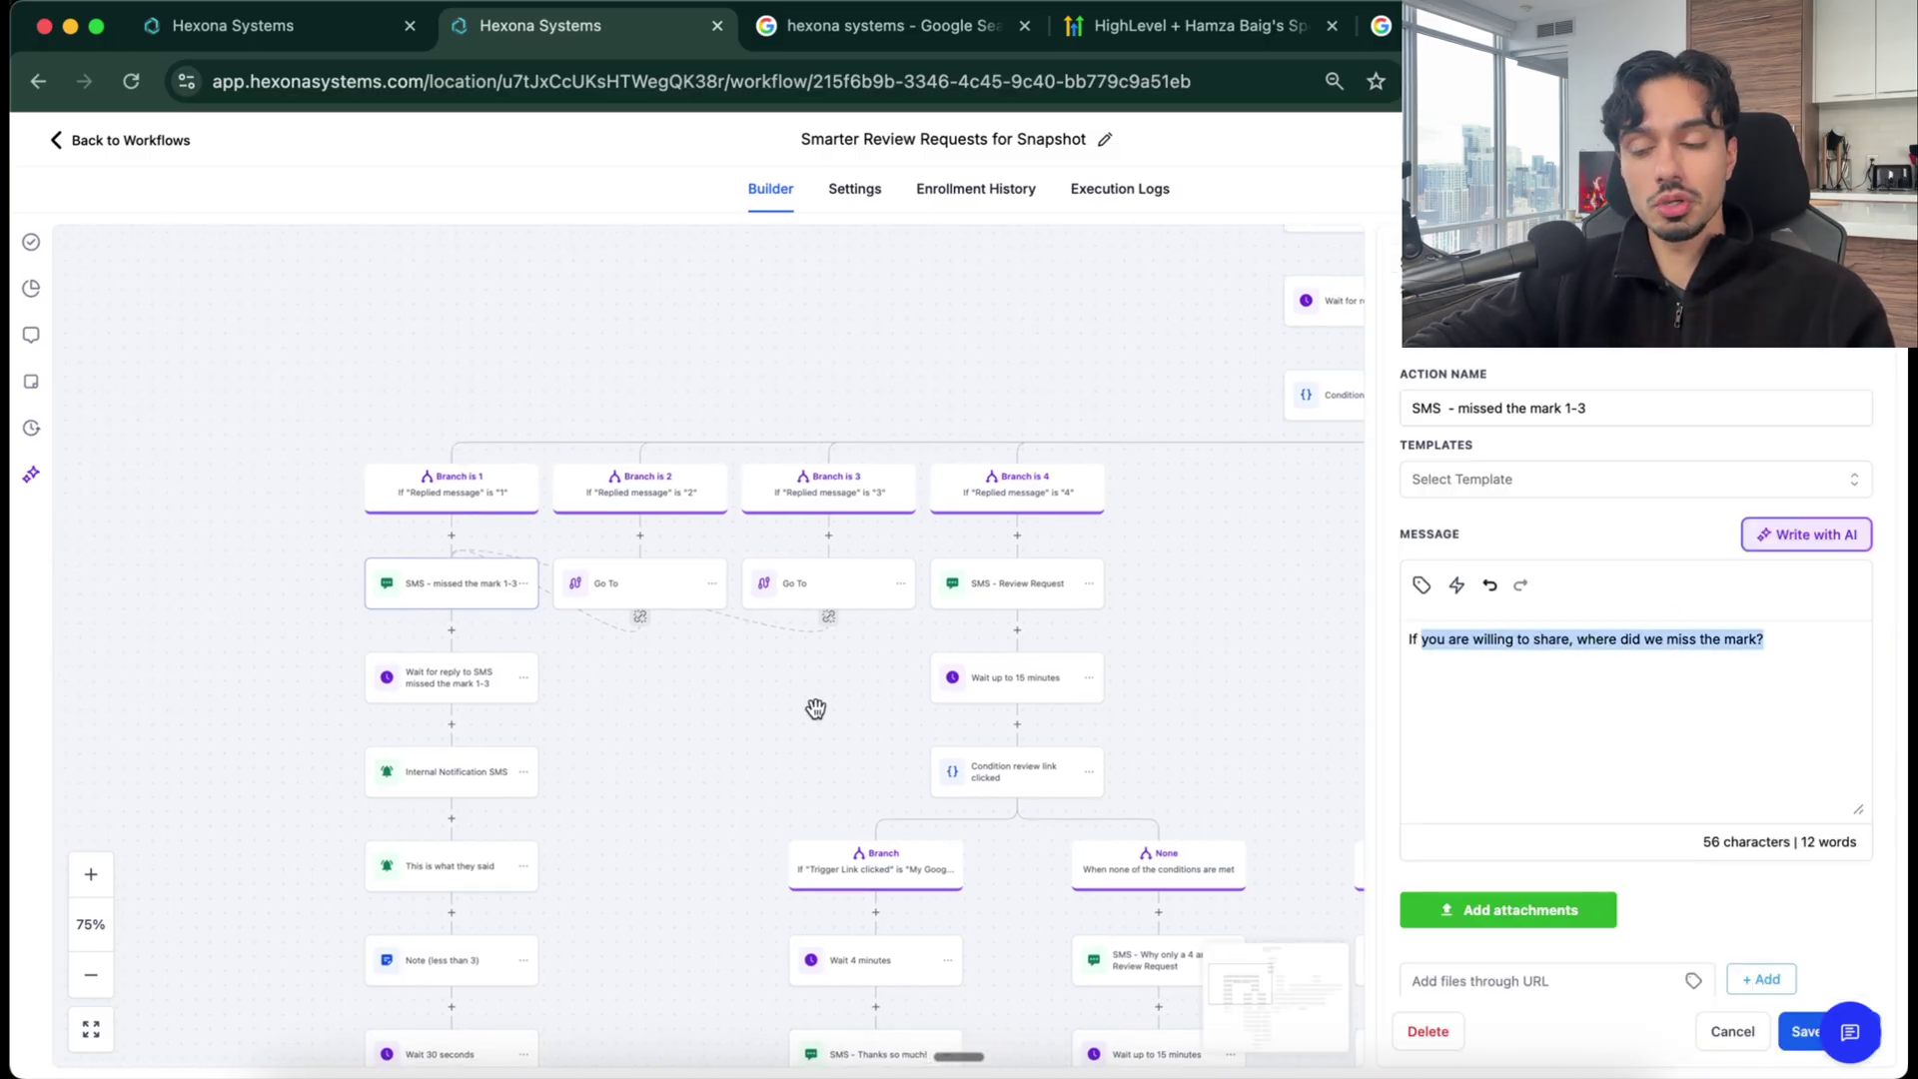
{"action": "left_click_drag", "start_coordinate": [696, 762], "coordinate": [711, 559]}
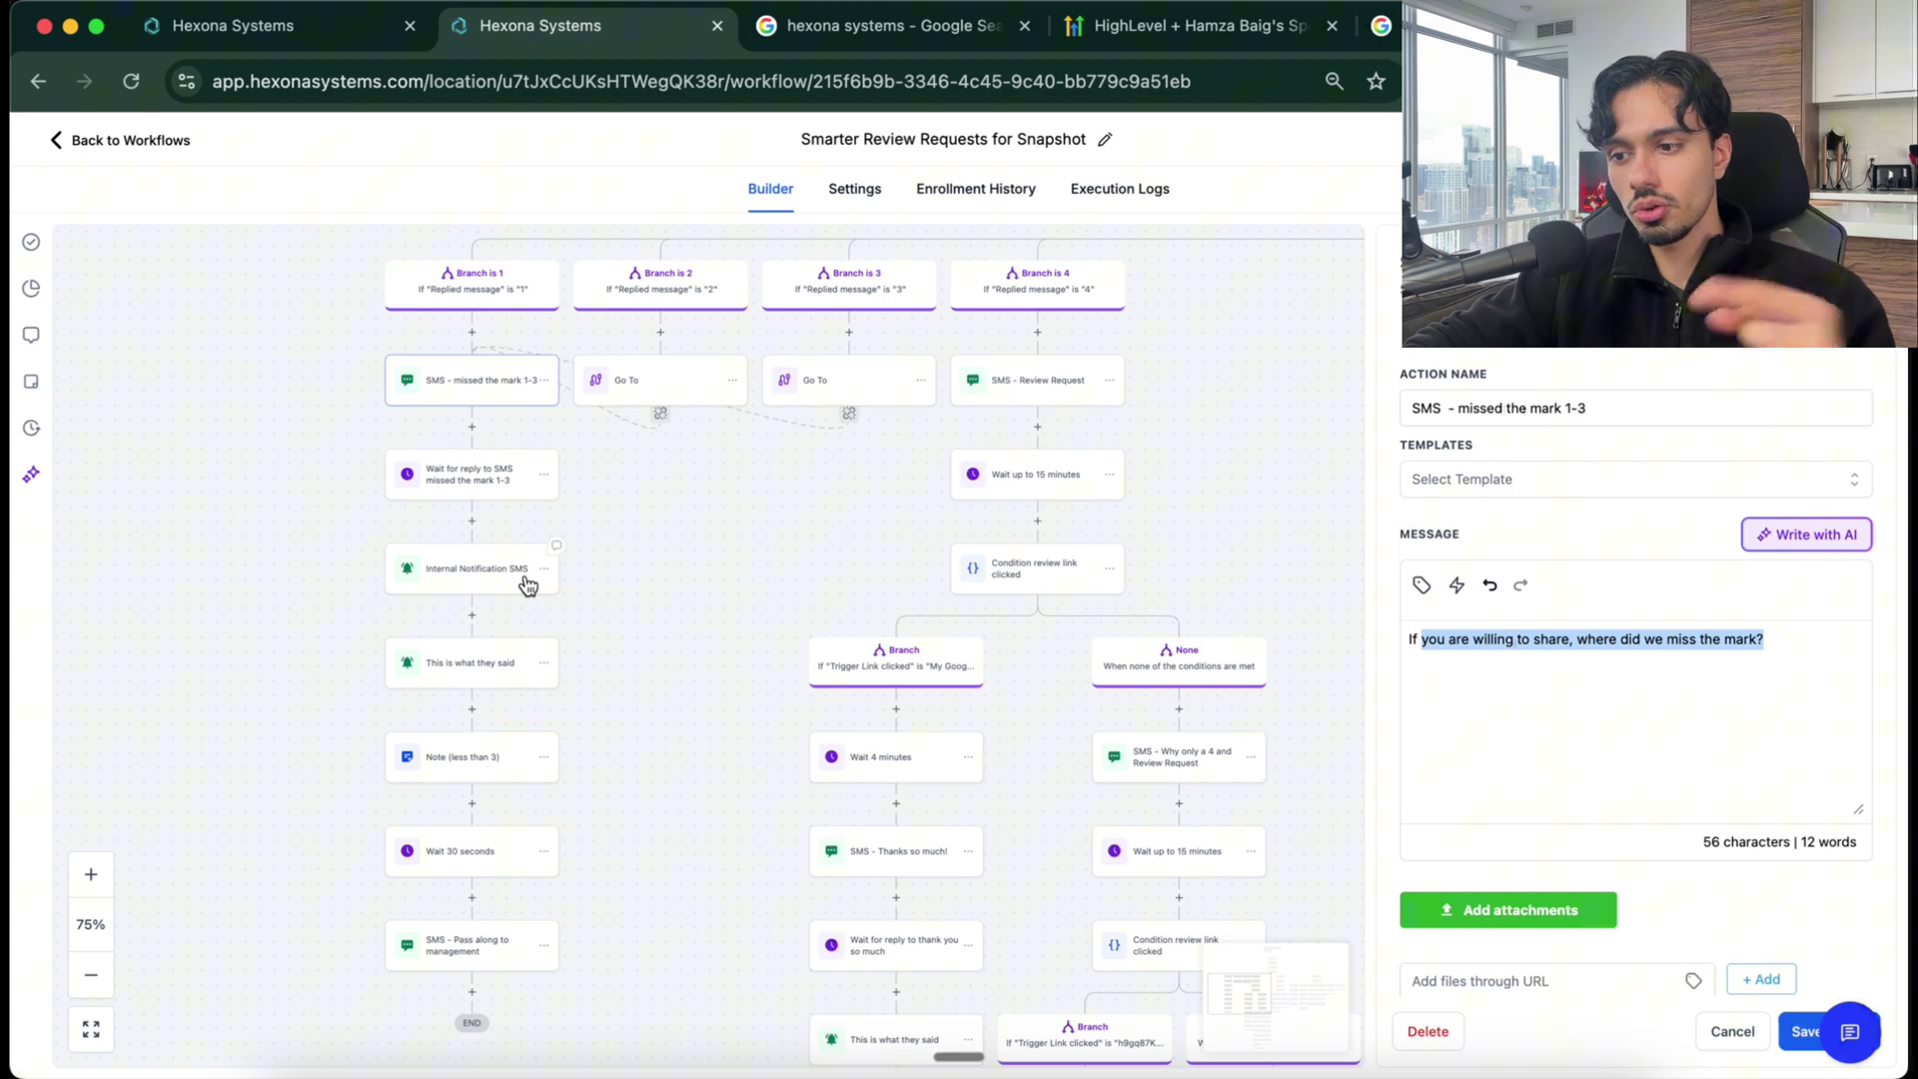
Step: Step through the low-rating notification SMS steps, then bring up Branch 4's 'SMS - Review Request'
{"action": "left_click", "coordinate": [462, 575]}
{"action": "left_click_drag", "start_coordinate": [660, 744], "coordinate": [659, 546]}
{"action": "left_click", "coordinate": [430, 466]}
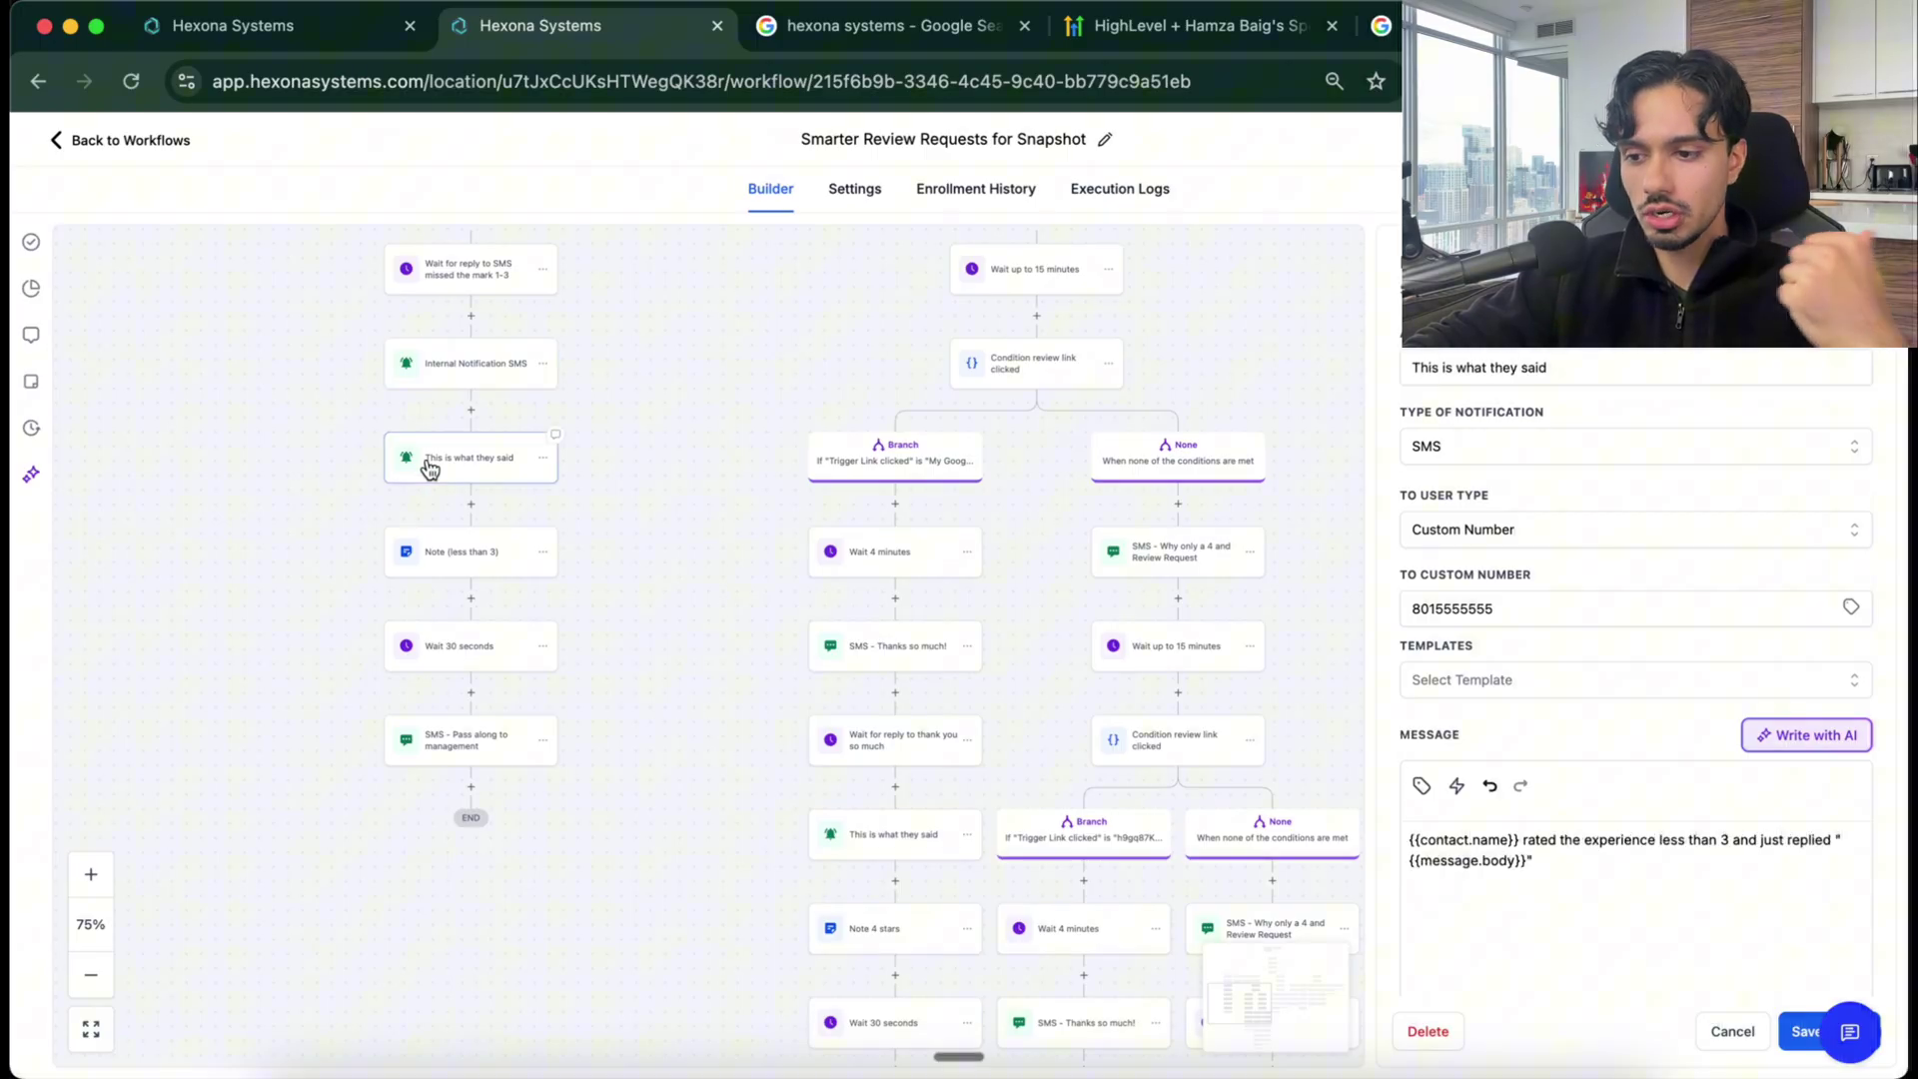
{"action": "left_click", "coordinate": [460, 751]}
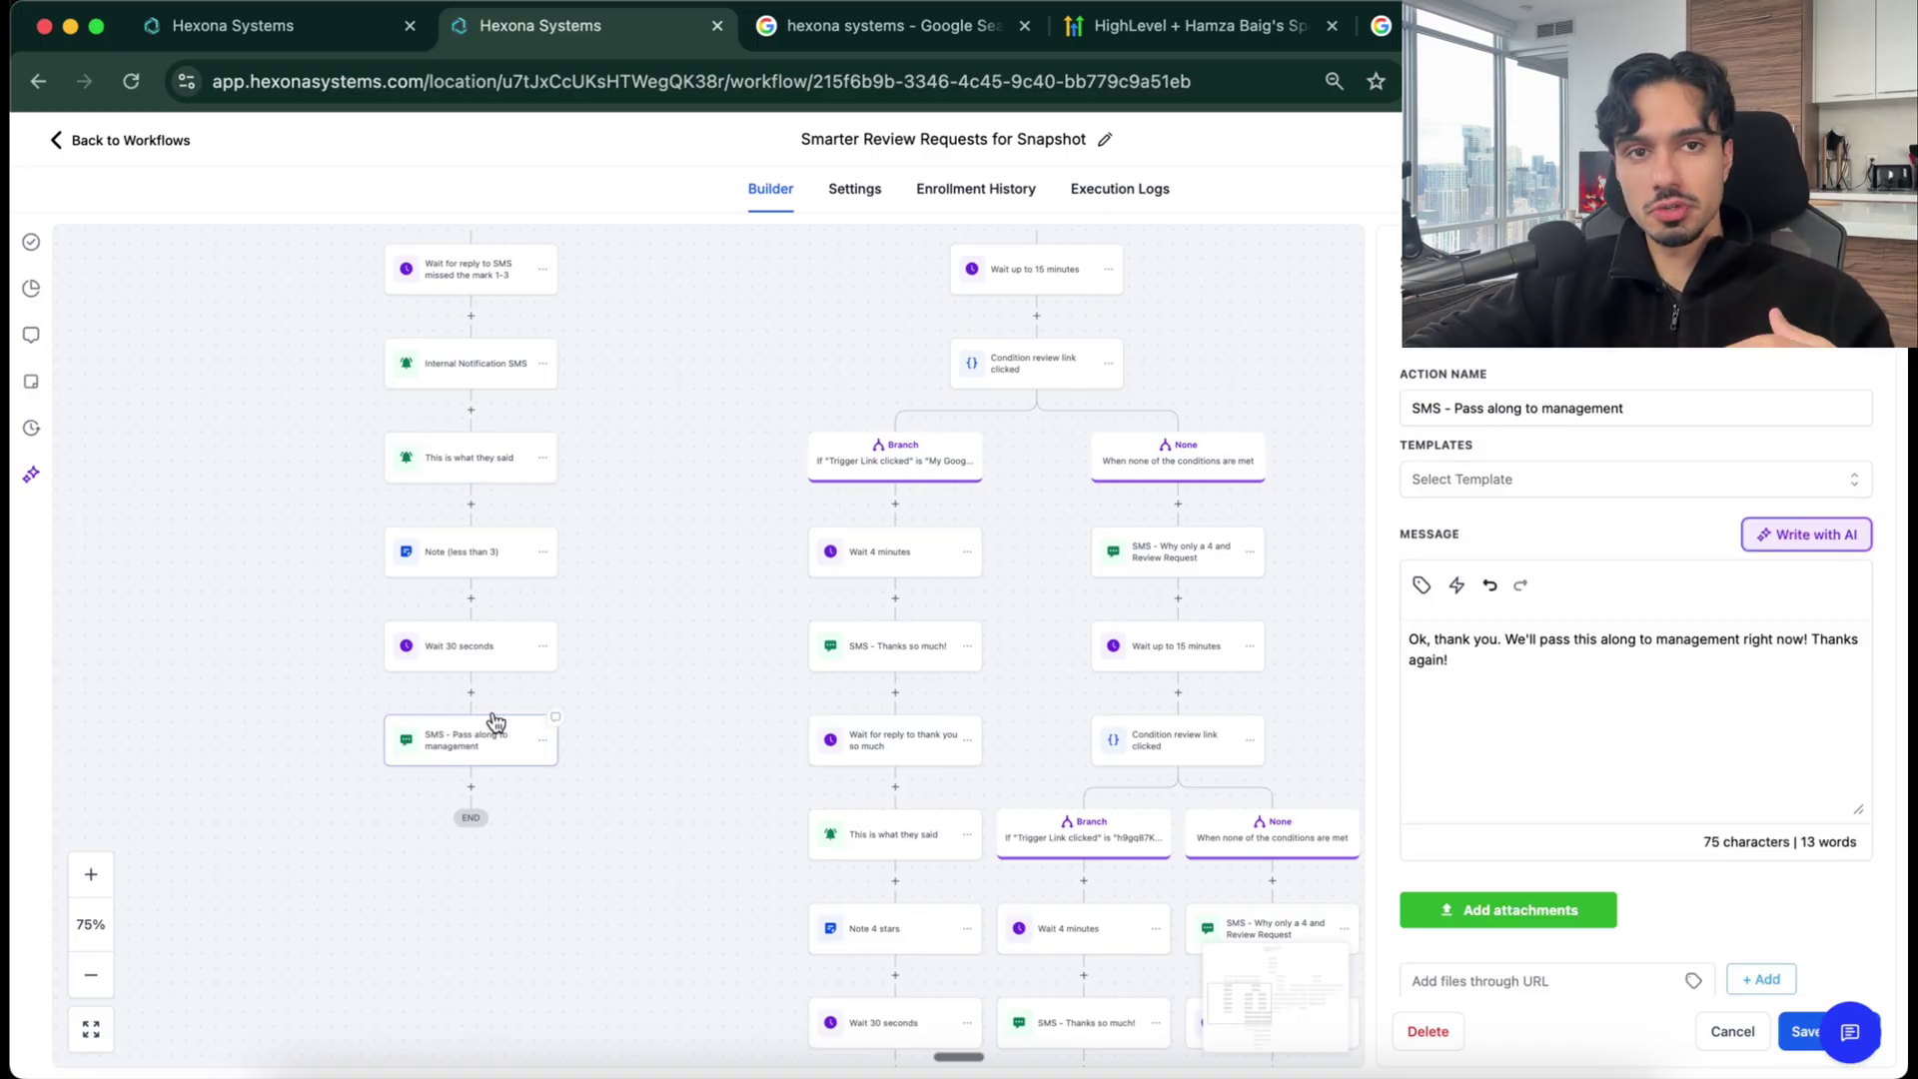
{"action": "left_click_drag", "start_coordinate": [726, 495], "coordinate": [307, 946]}
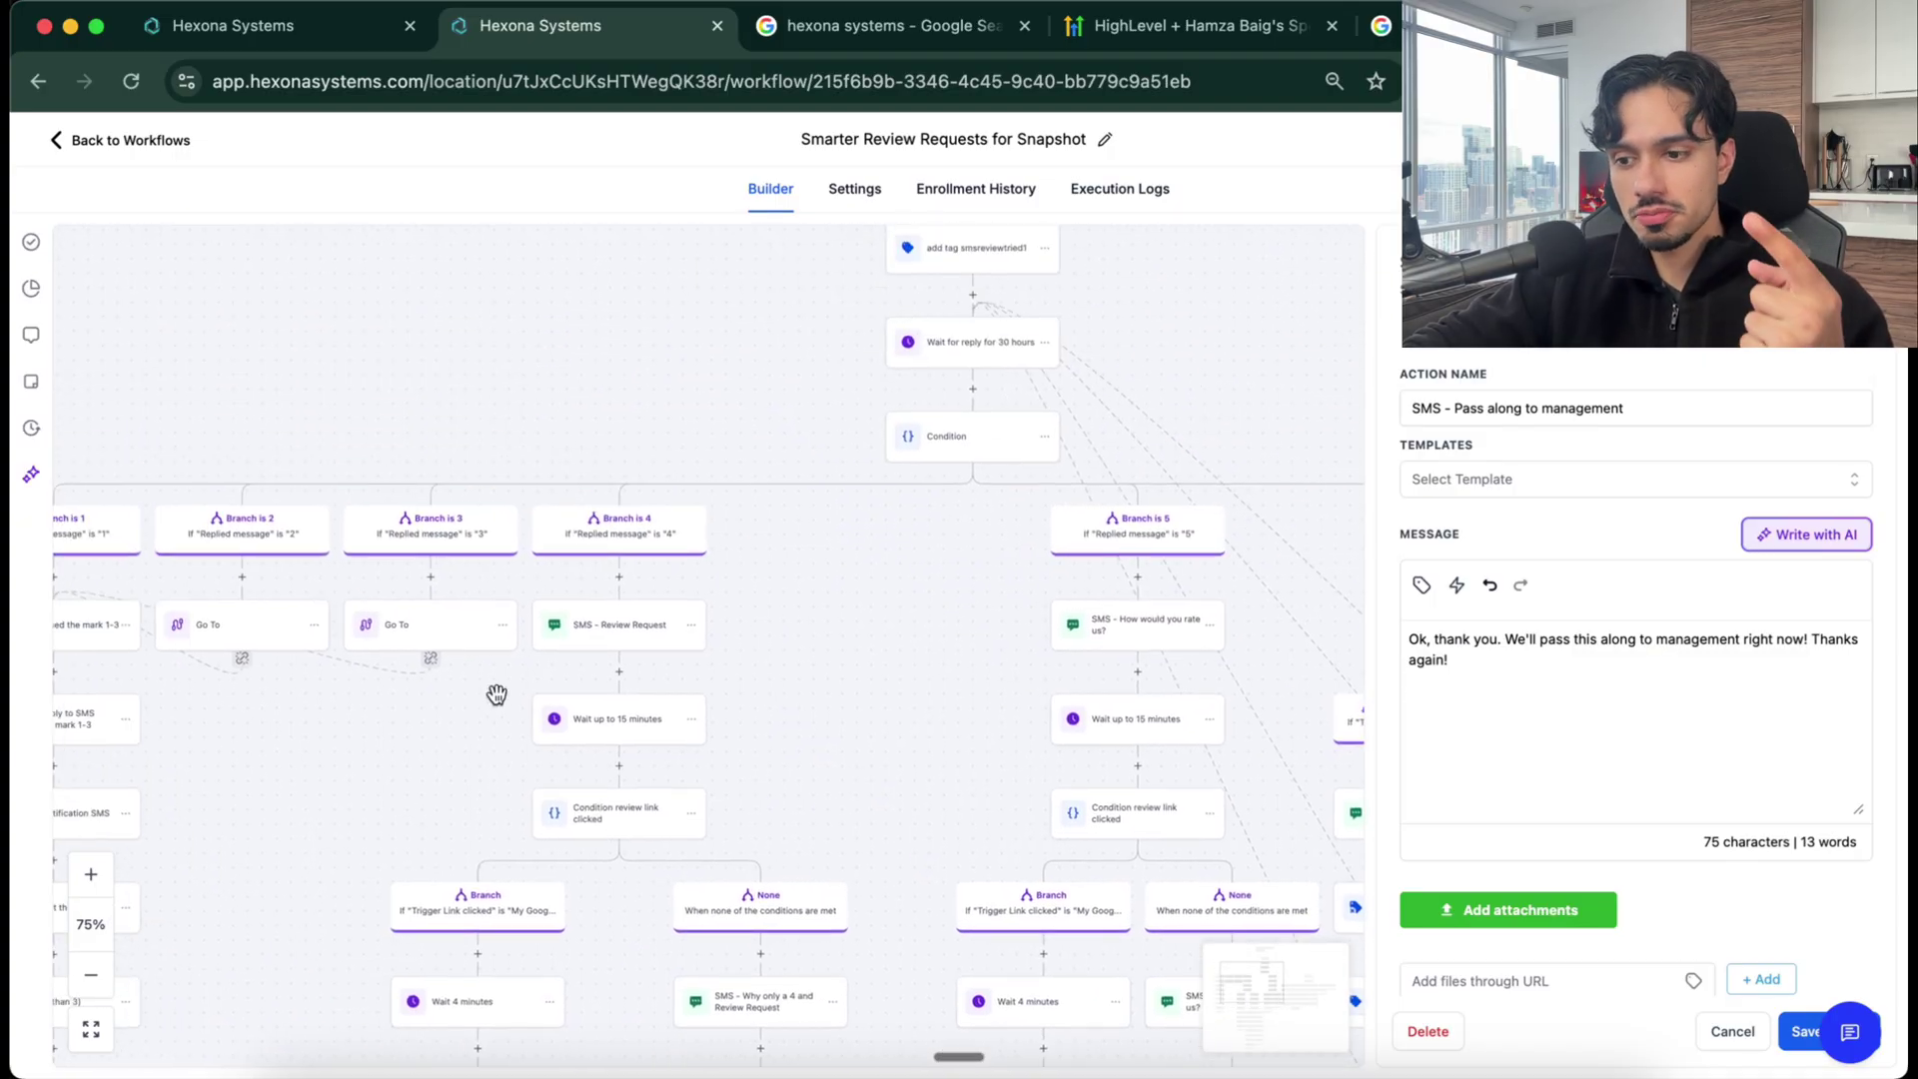
{"action": "left_click", "coordinate": [603, 641]}
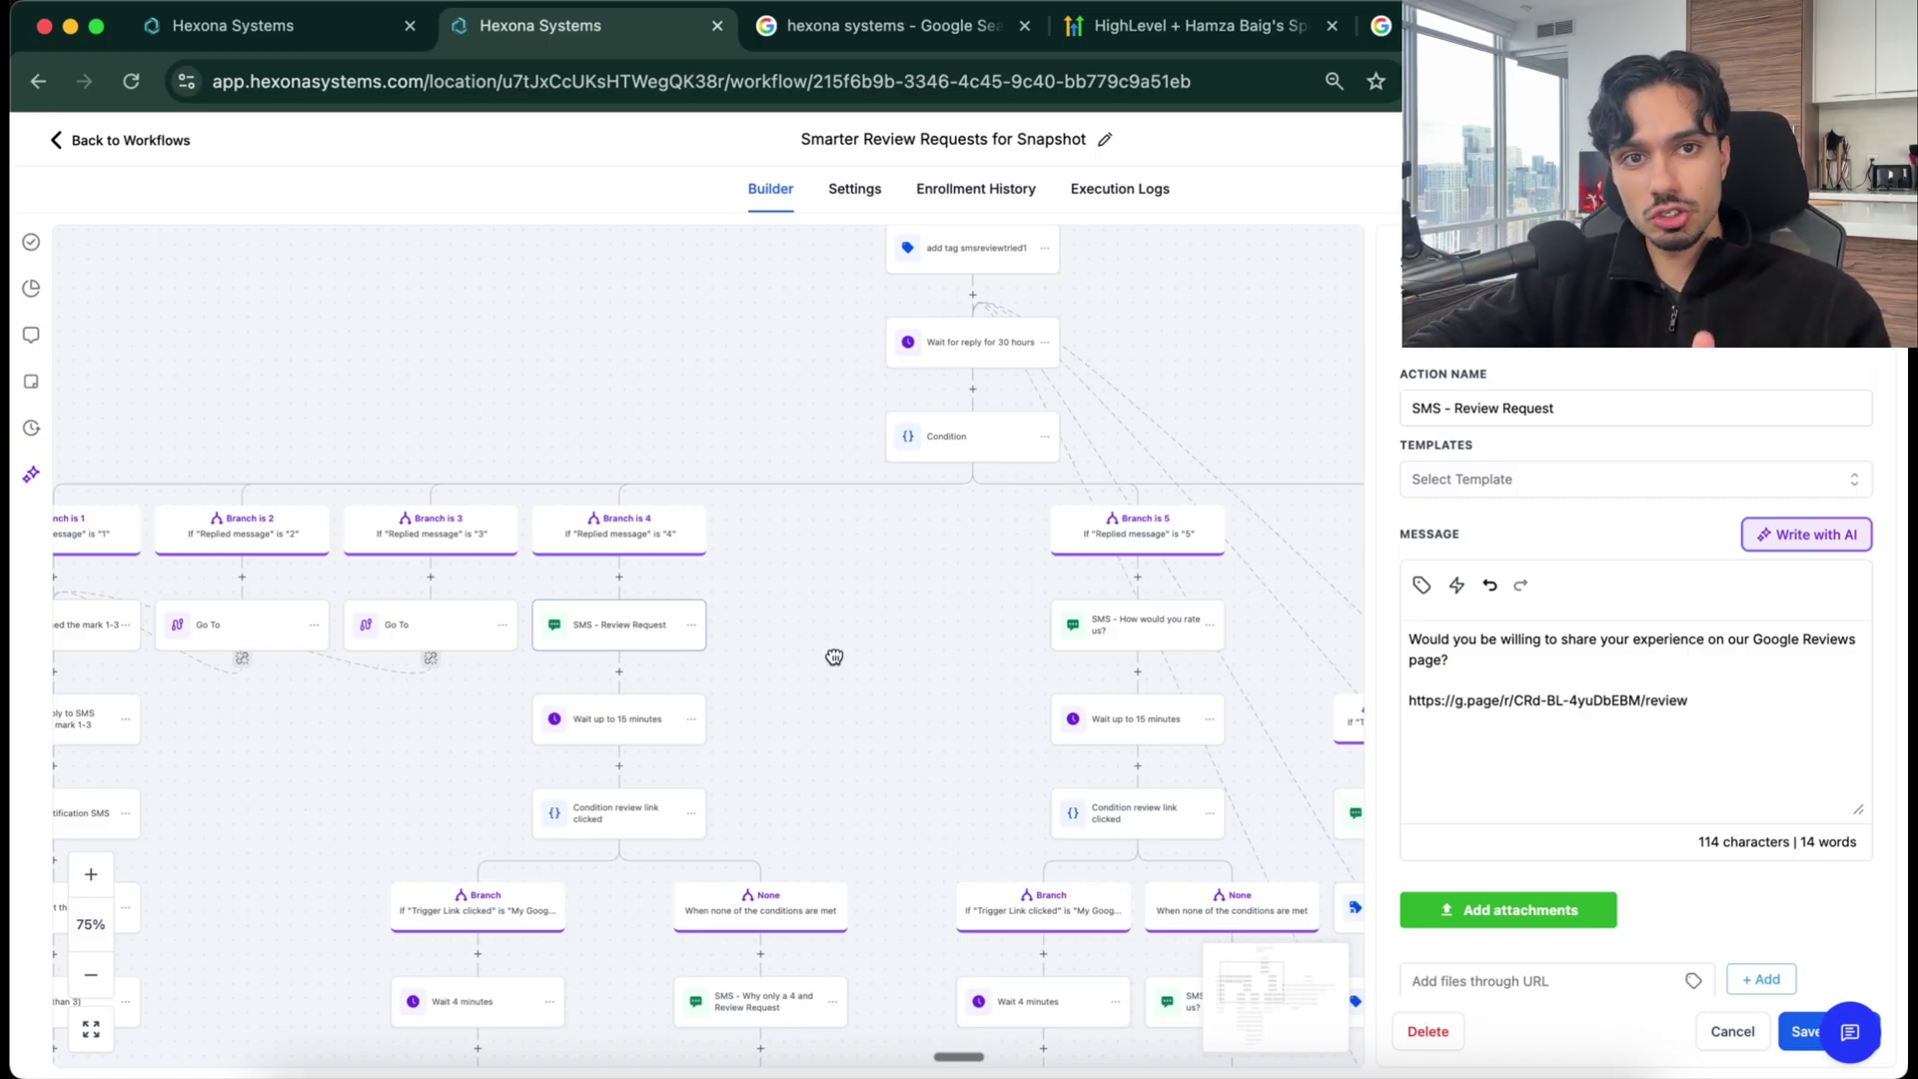
Step: Zoom the canvas to 51% showing Branch 4's thank-you and management follow-up steps, closing the settings panel
{"action": "left_click_drag", "start_coordinate": [834, 658], "coordinate": [709, 377]}
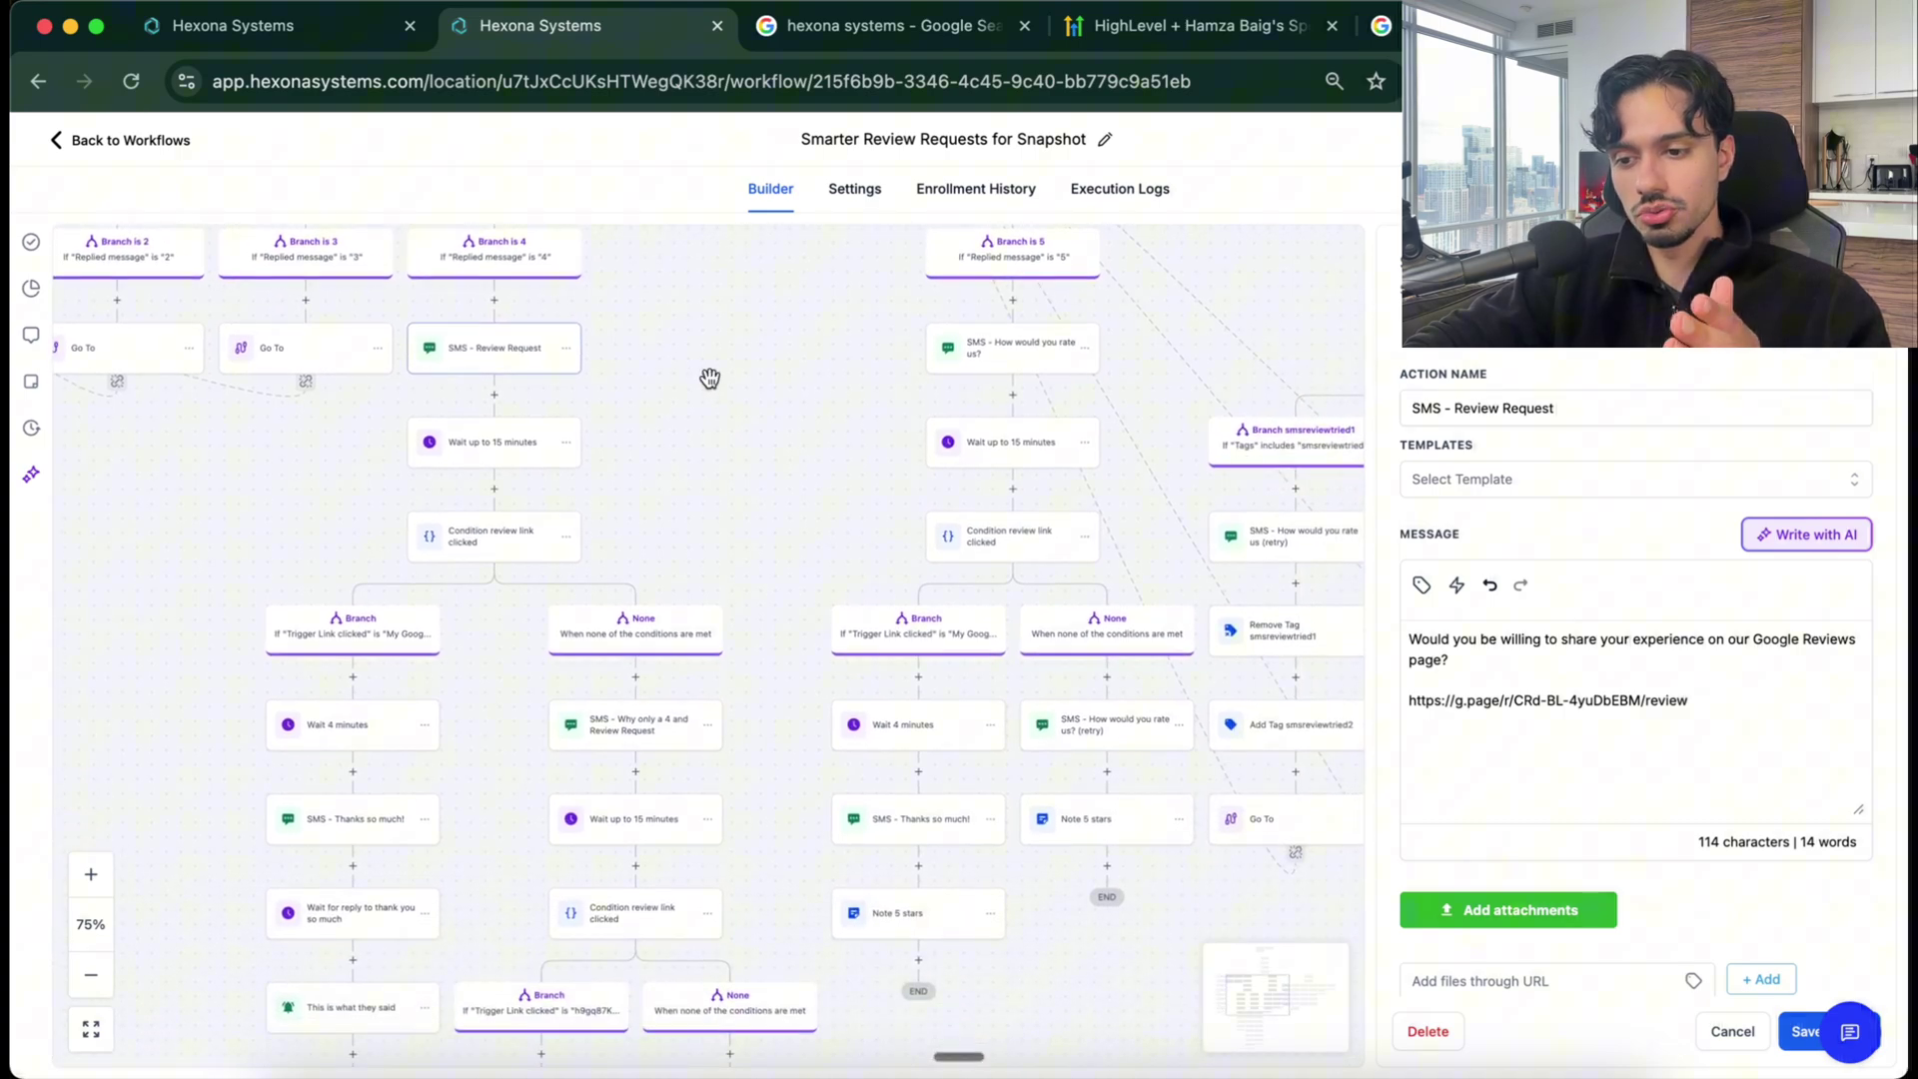
{"action": "scroll", "coordinate": [710, 378], "scroll_direction": "down", "scroll_amount": 1}
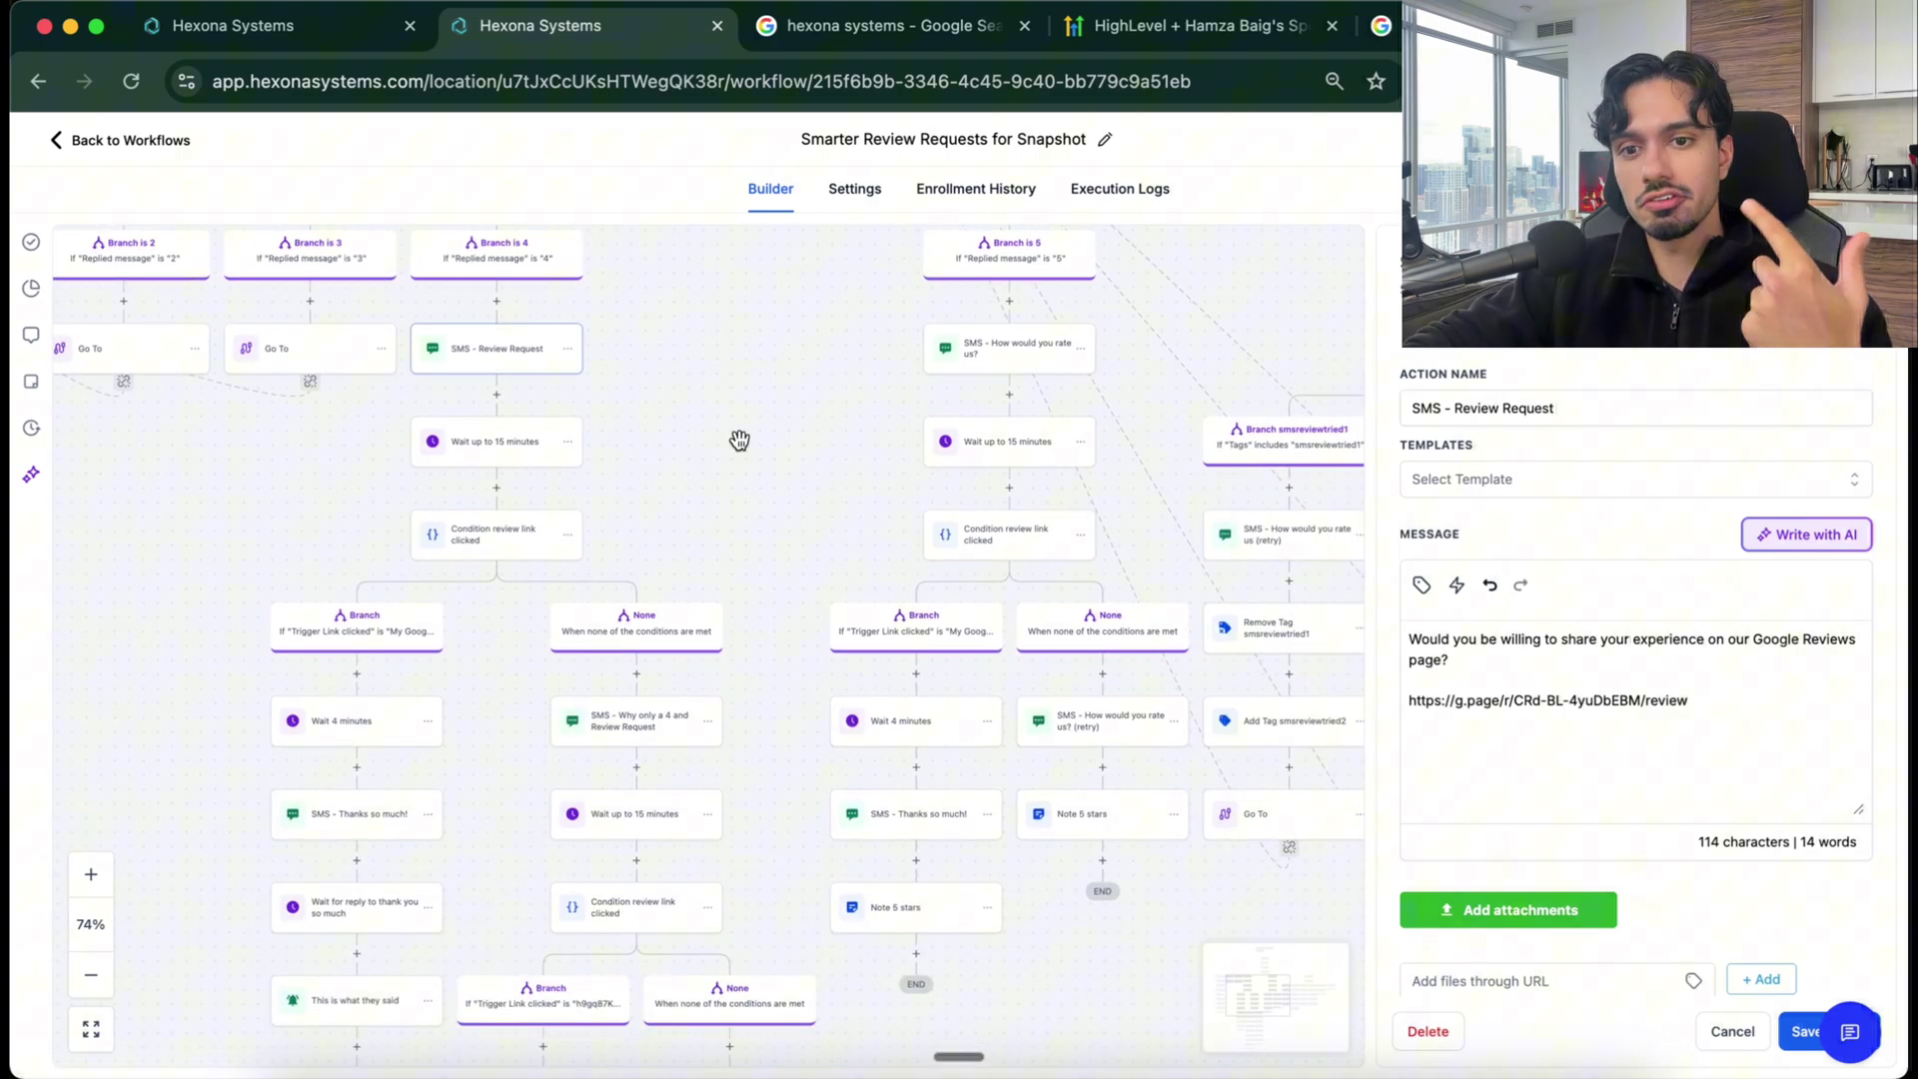
{"action": "scroll", "coordinate": [753, 528], "scroll_direction": "down", "scroll_amount": 5}
{"action": "left_click_drag", "start_coordinate": [753, 528], "coordinate": [552, 749]}
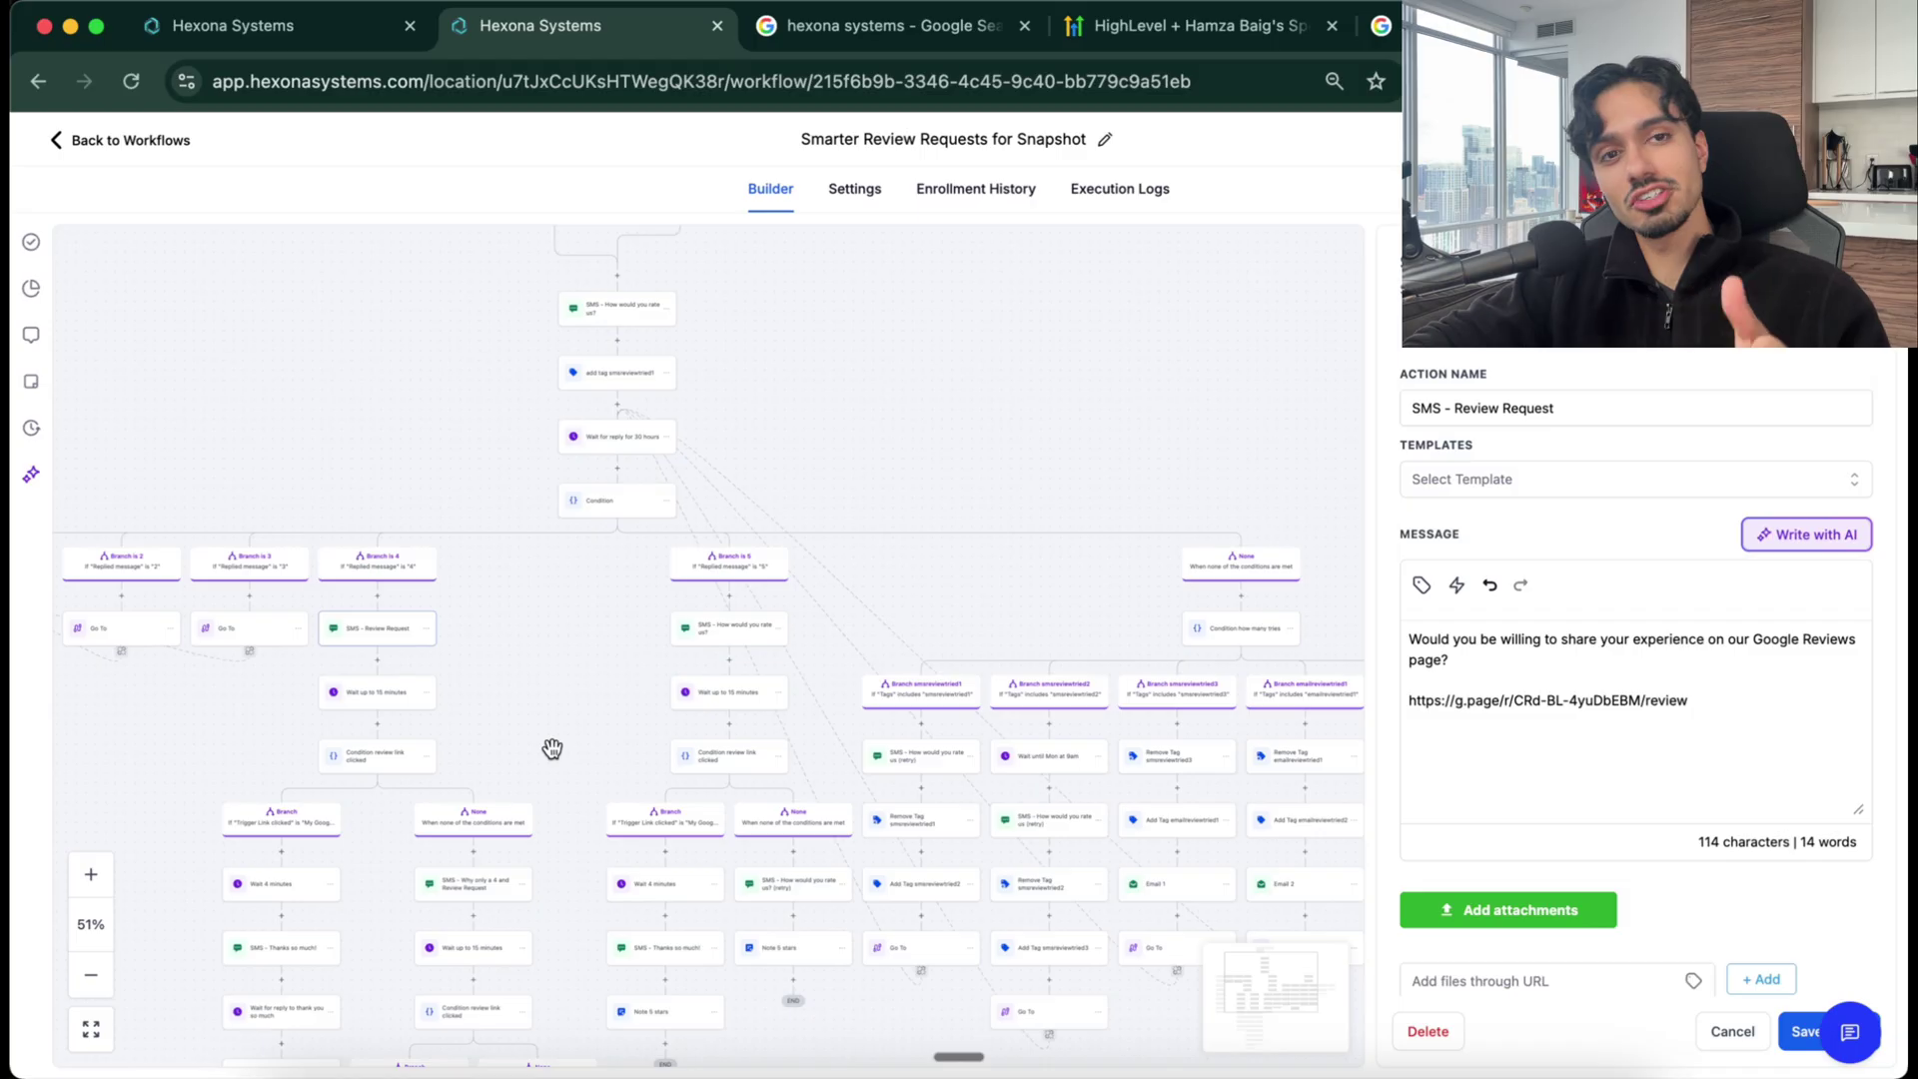
{"action": "left_click_drag", "start_coordinate": [552, 751], "coordinate": [634, 190]}
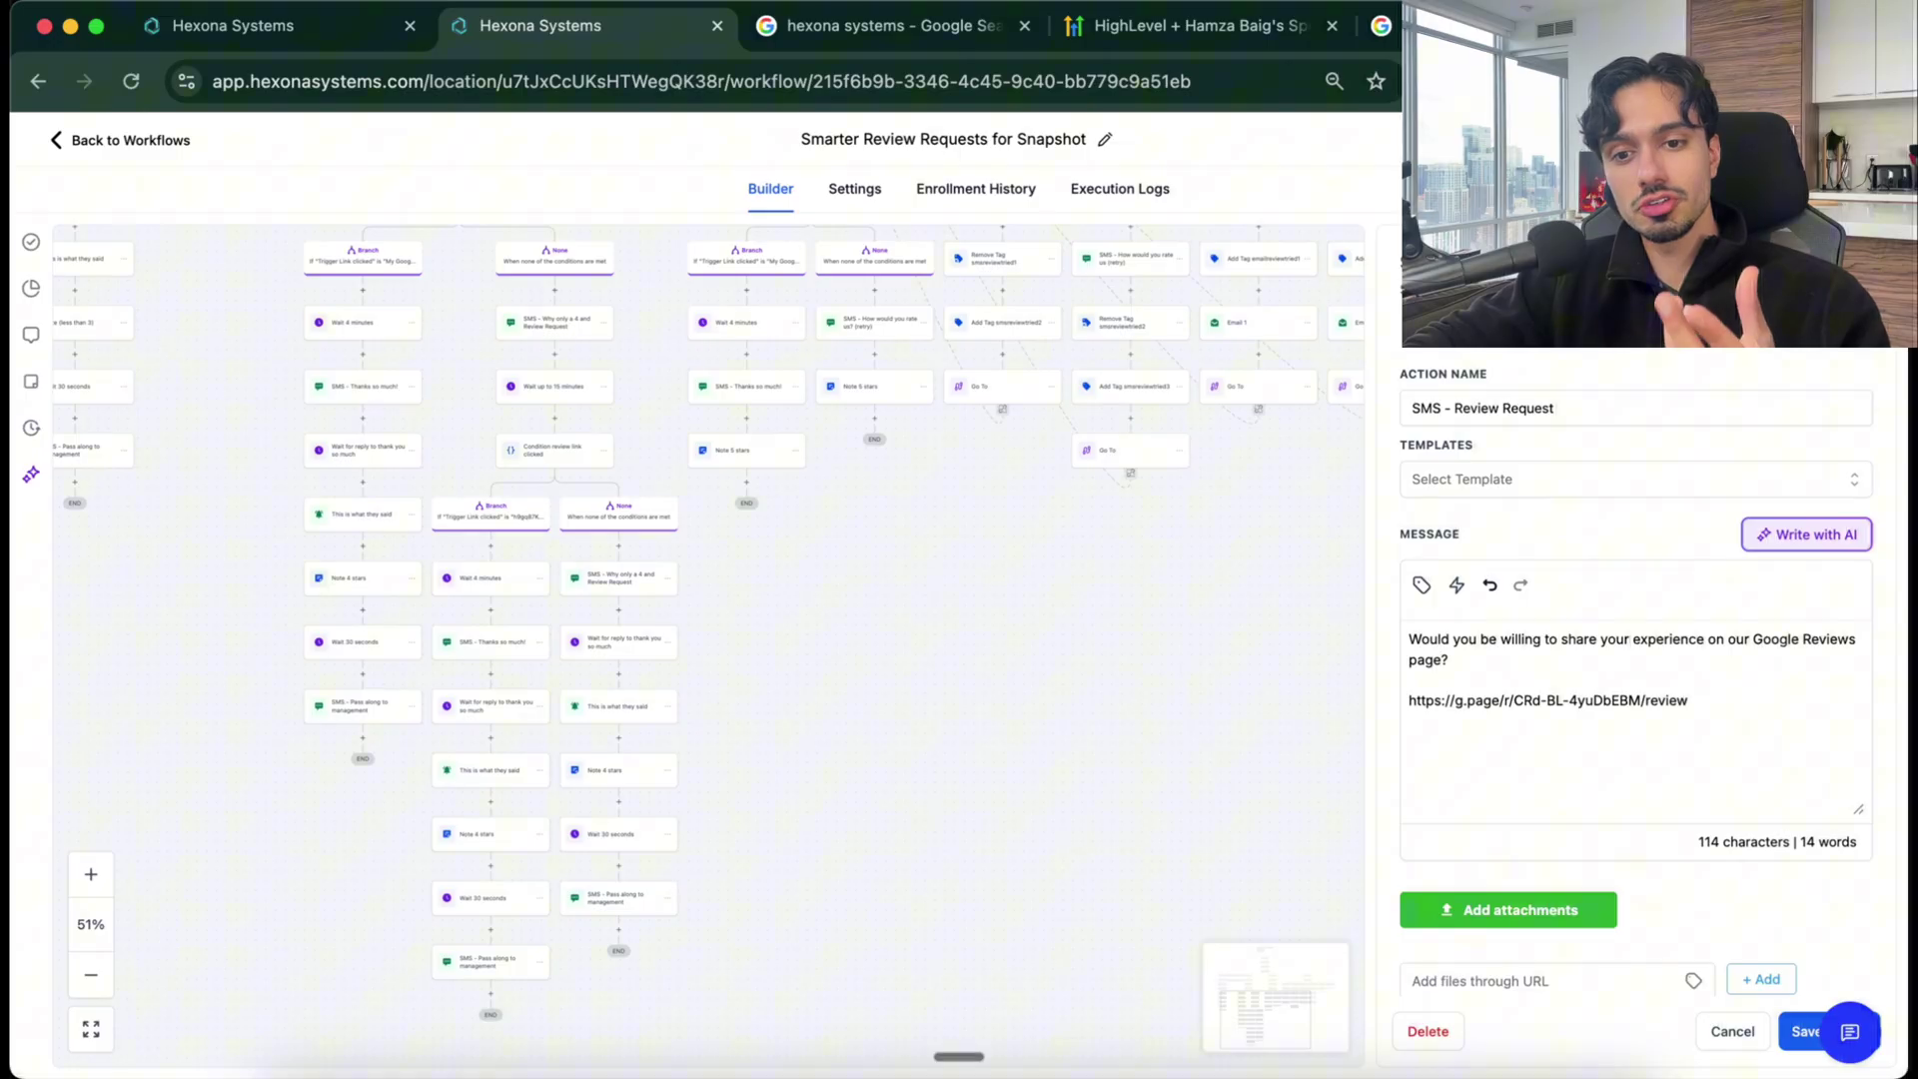
{"action": "left_click", "coordinate": [1393, 607]}
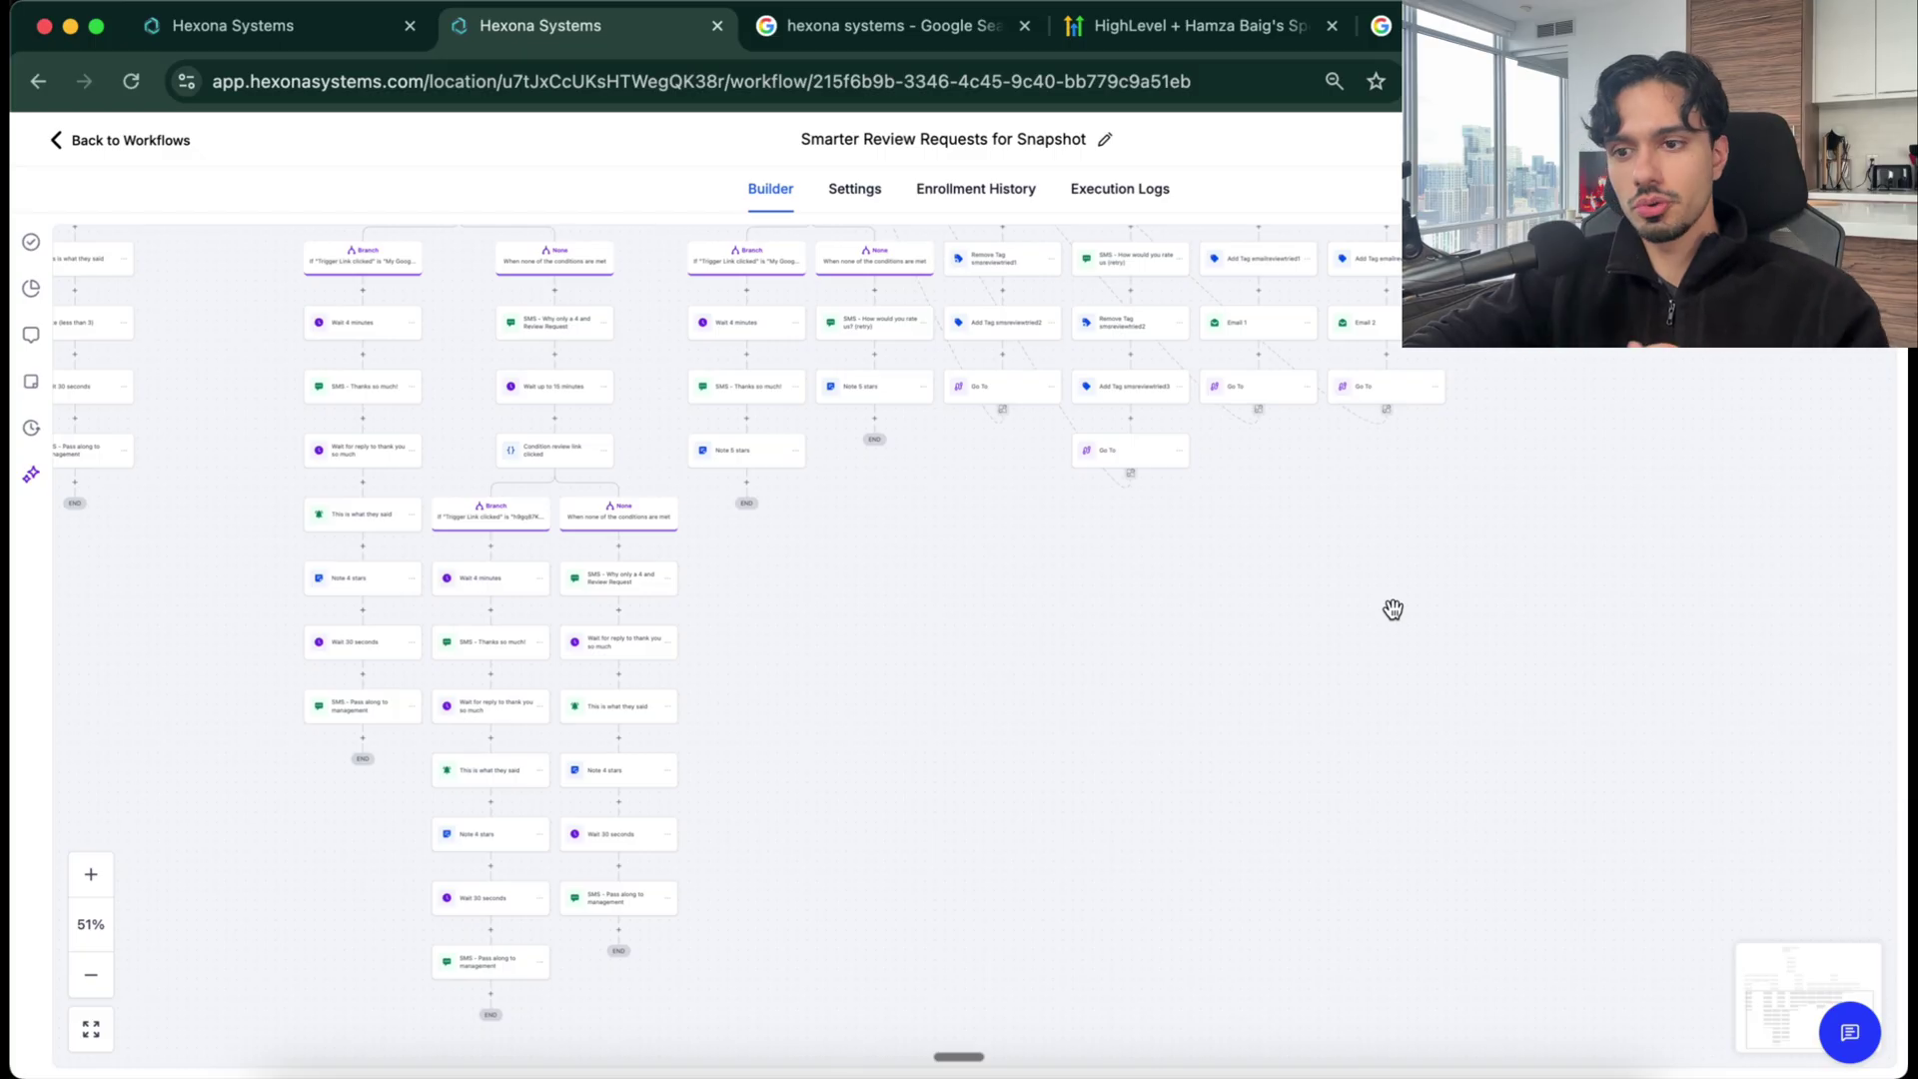
{"action": "left_click", "coordinate": [1207, 38]}
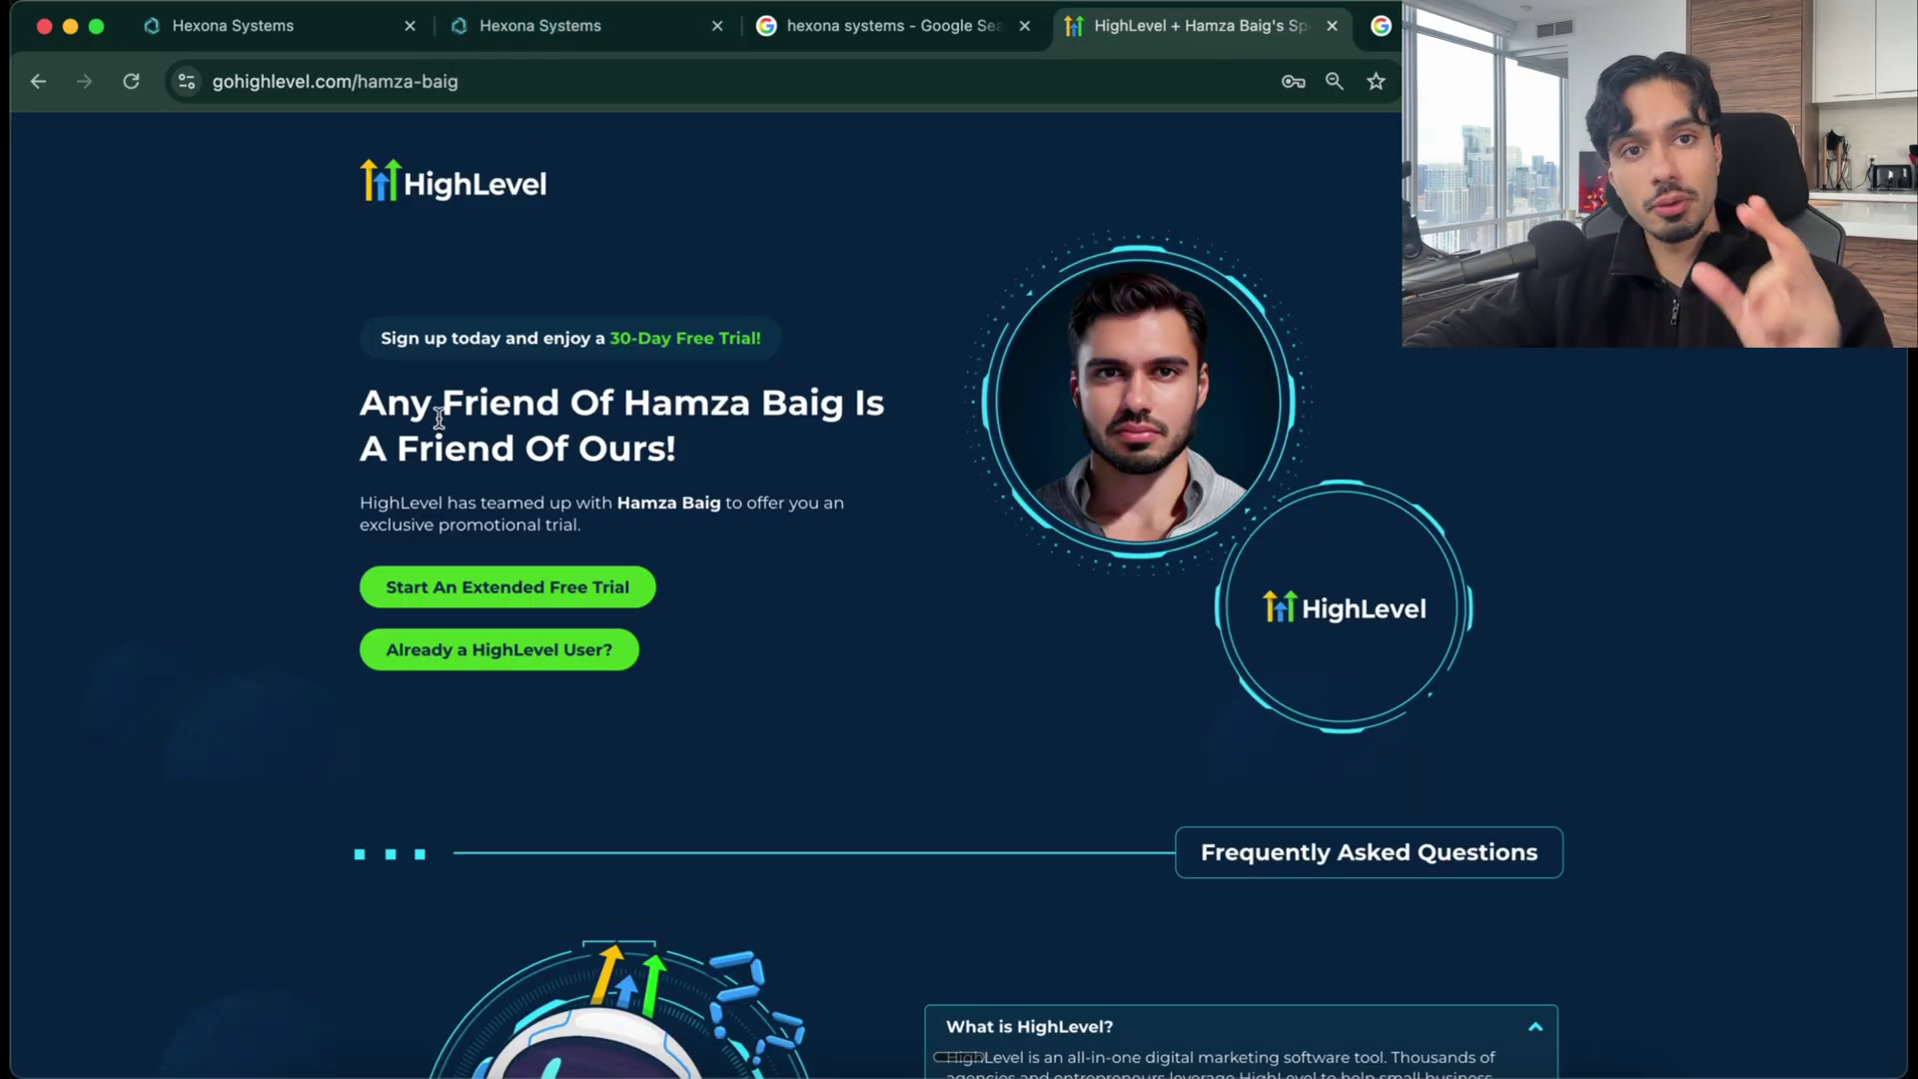
{"action": "left_click", "coordinate": [545, 36]}
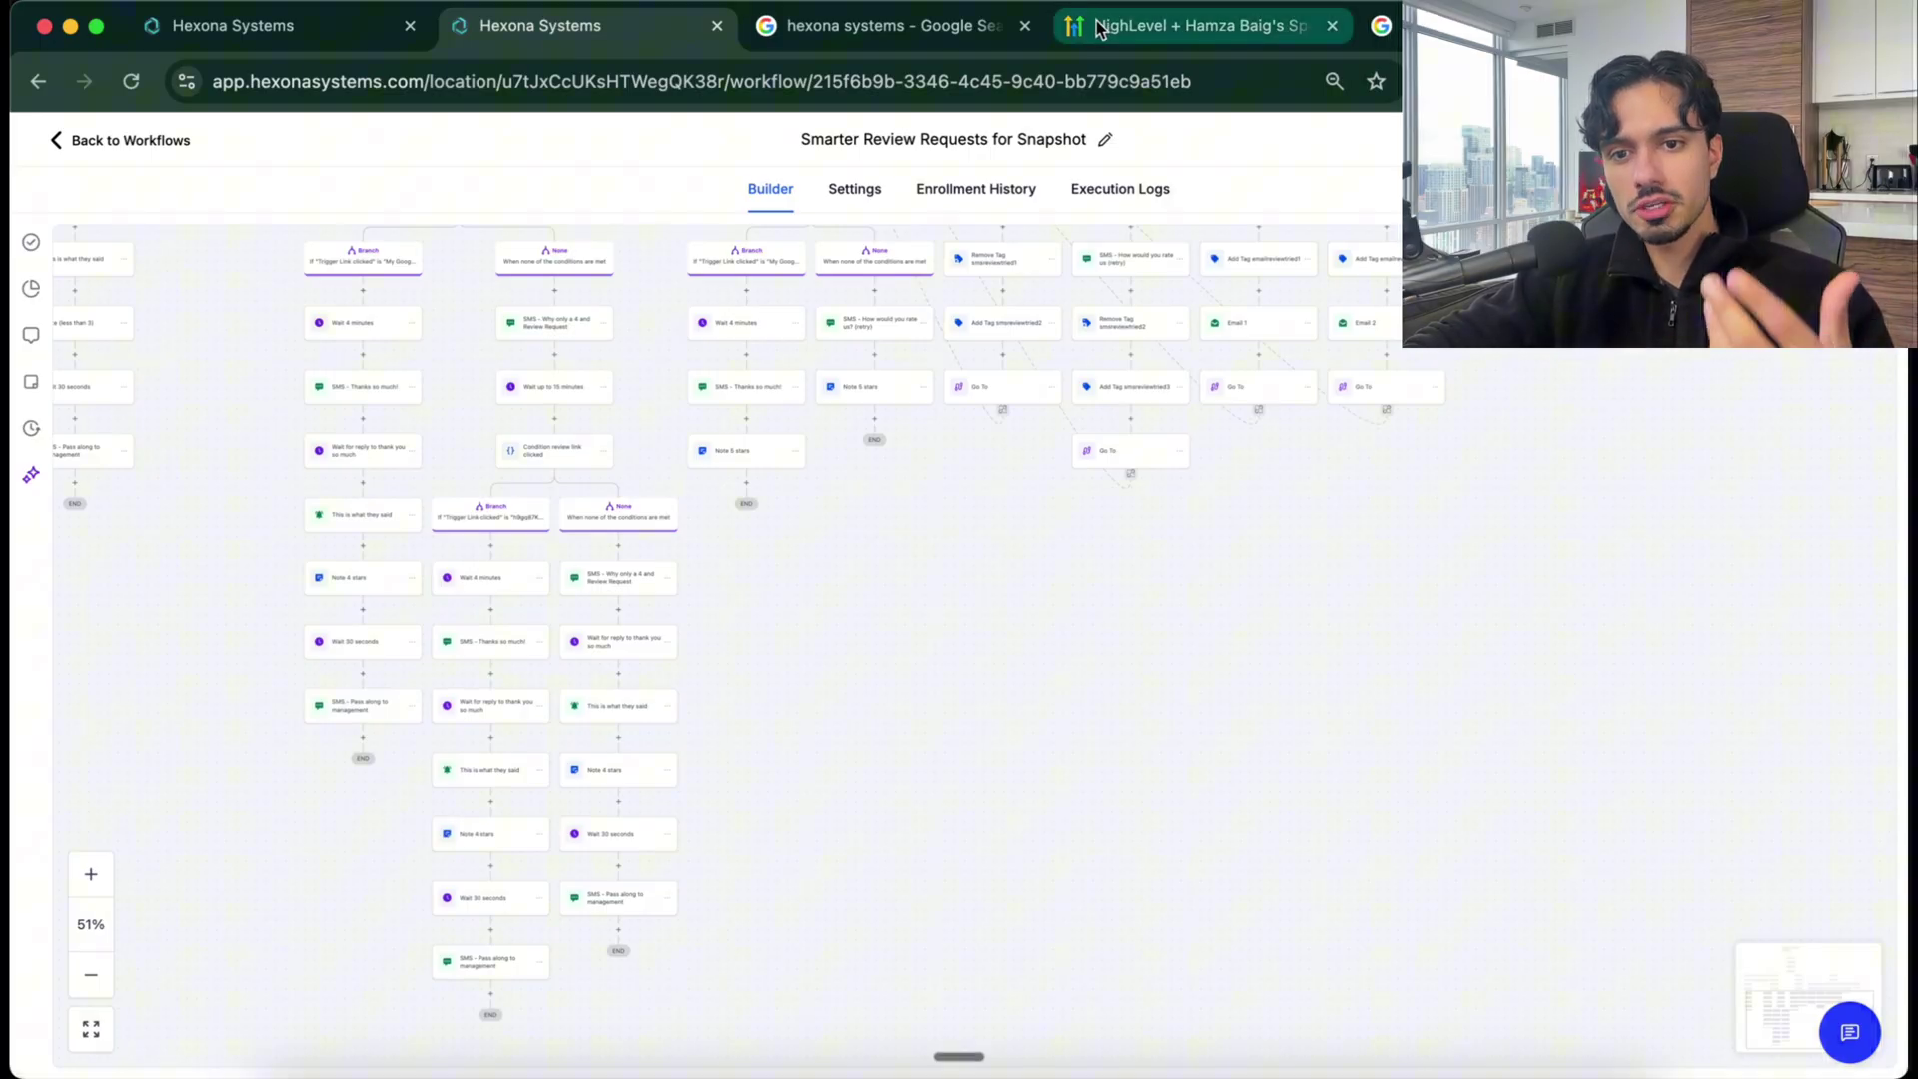
Step: Show Reputation's GBP Optimization page with the 14/16 score and 59 answered Google reviews
{"action": "left_click", "coordinate": [279, 28]}
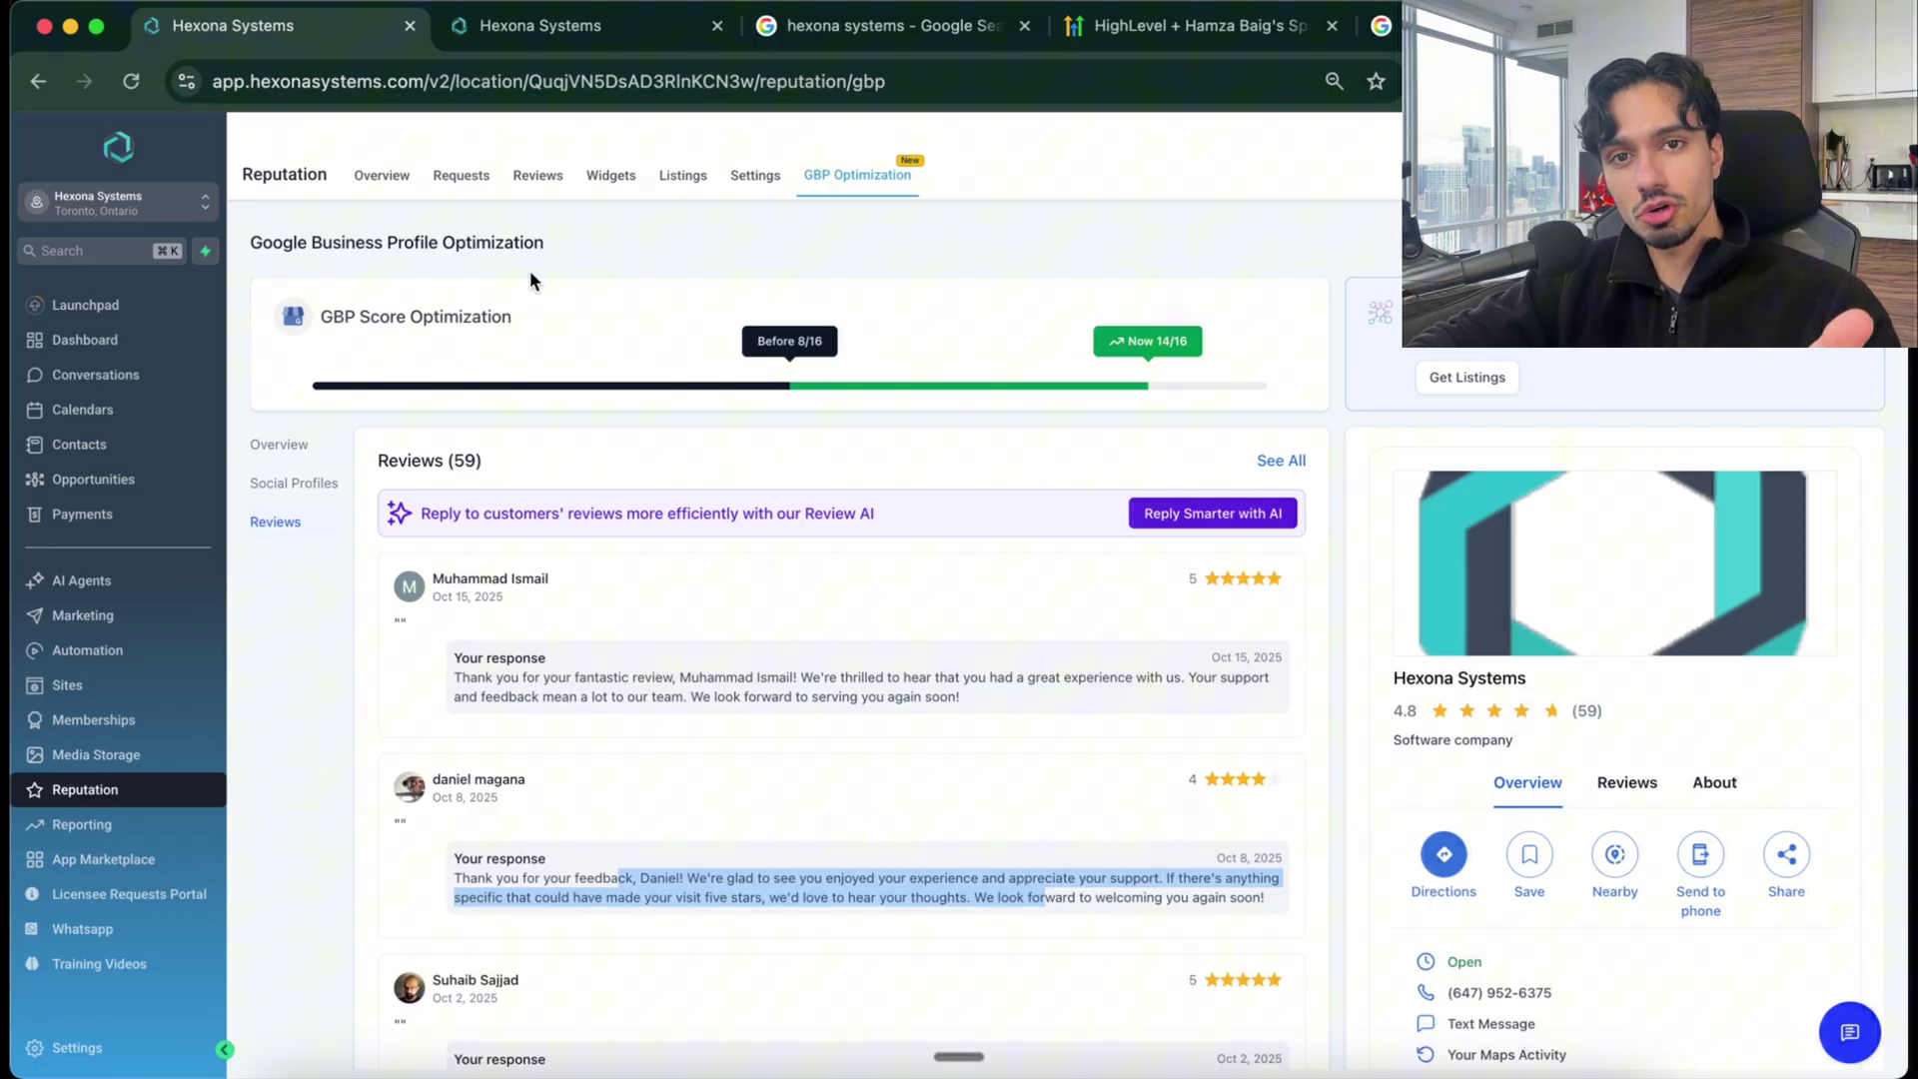
Step: Glance at the HighLevel free trial page, then return to the Smarter Review Requests for Snapshot workflow
{"action": "left_click", "coordinate": [1149, 26]}
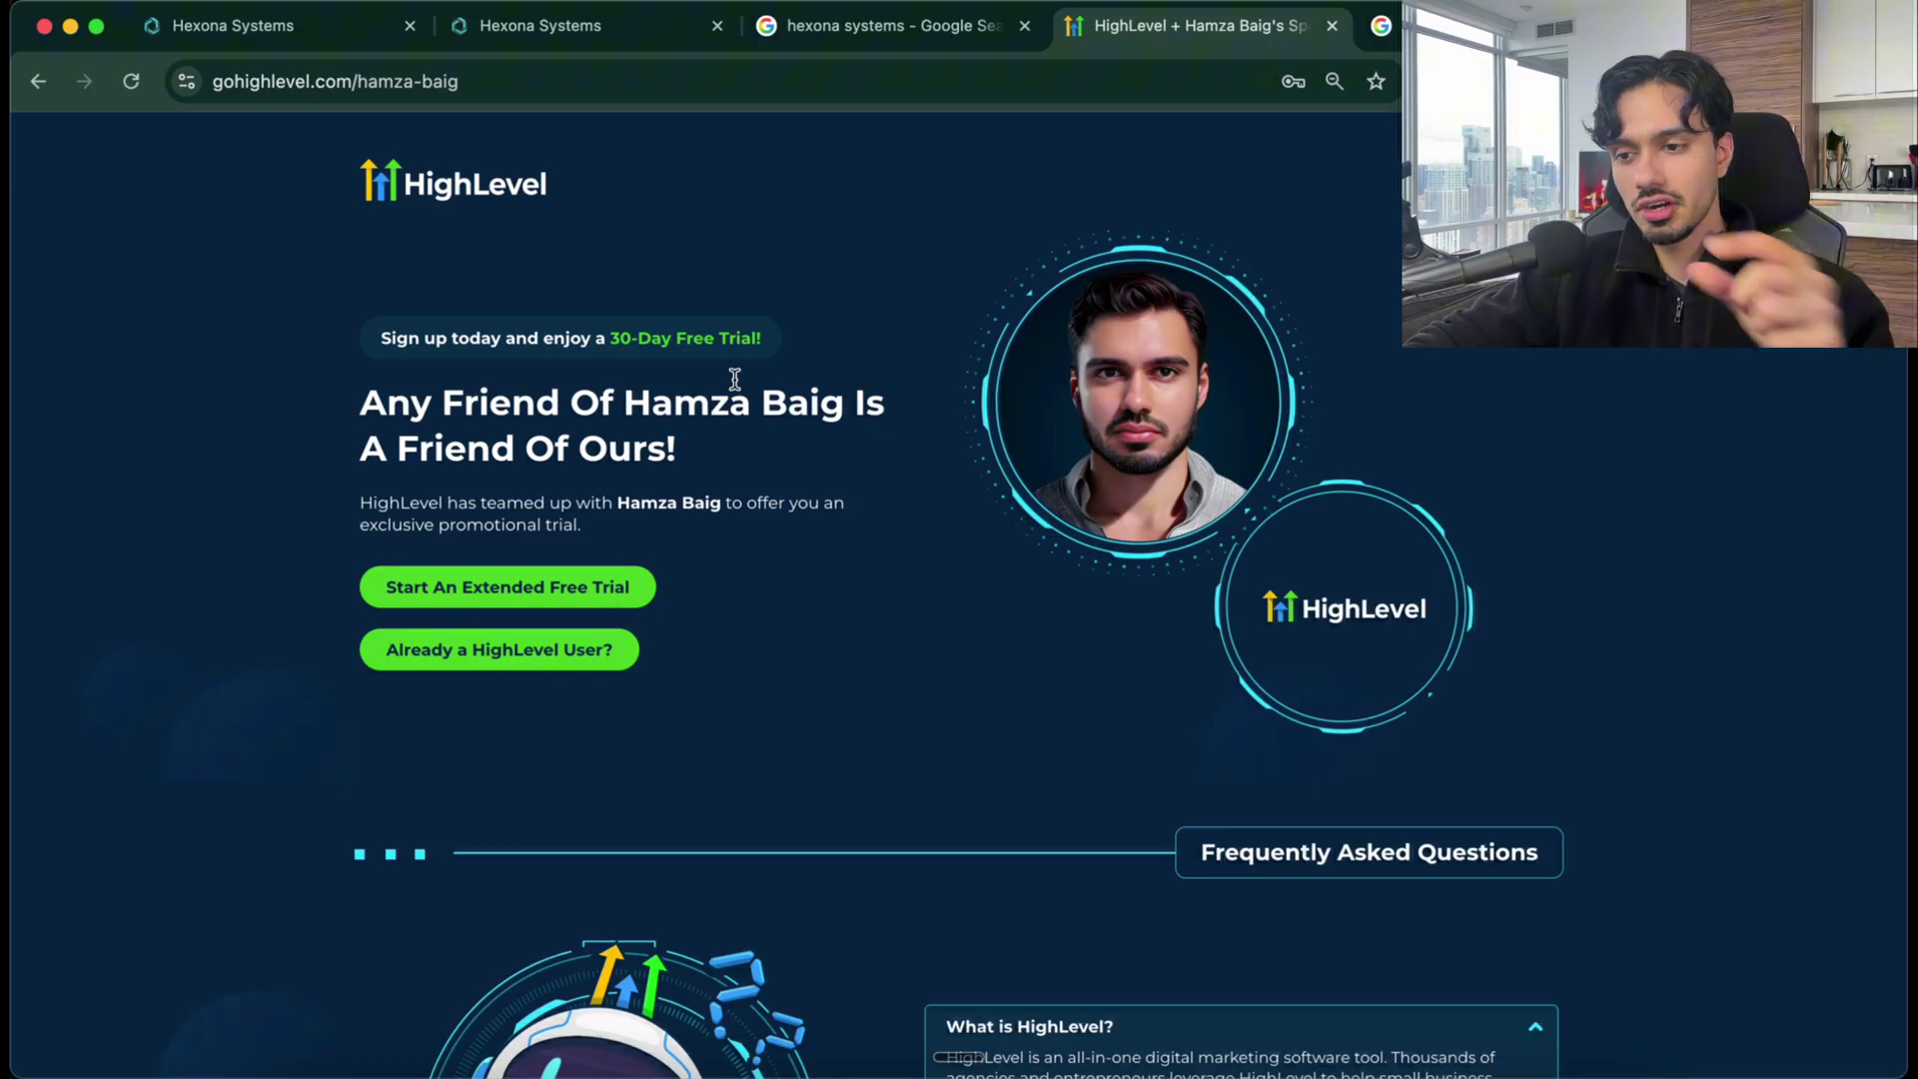
{"action": "left_click", "coordinate": [539, 26]}
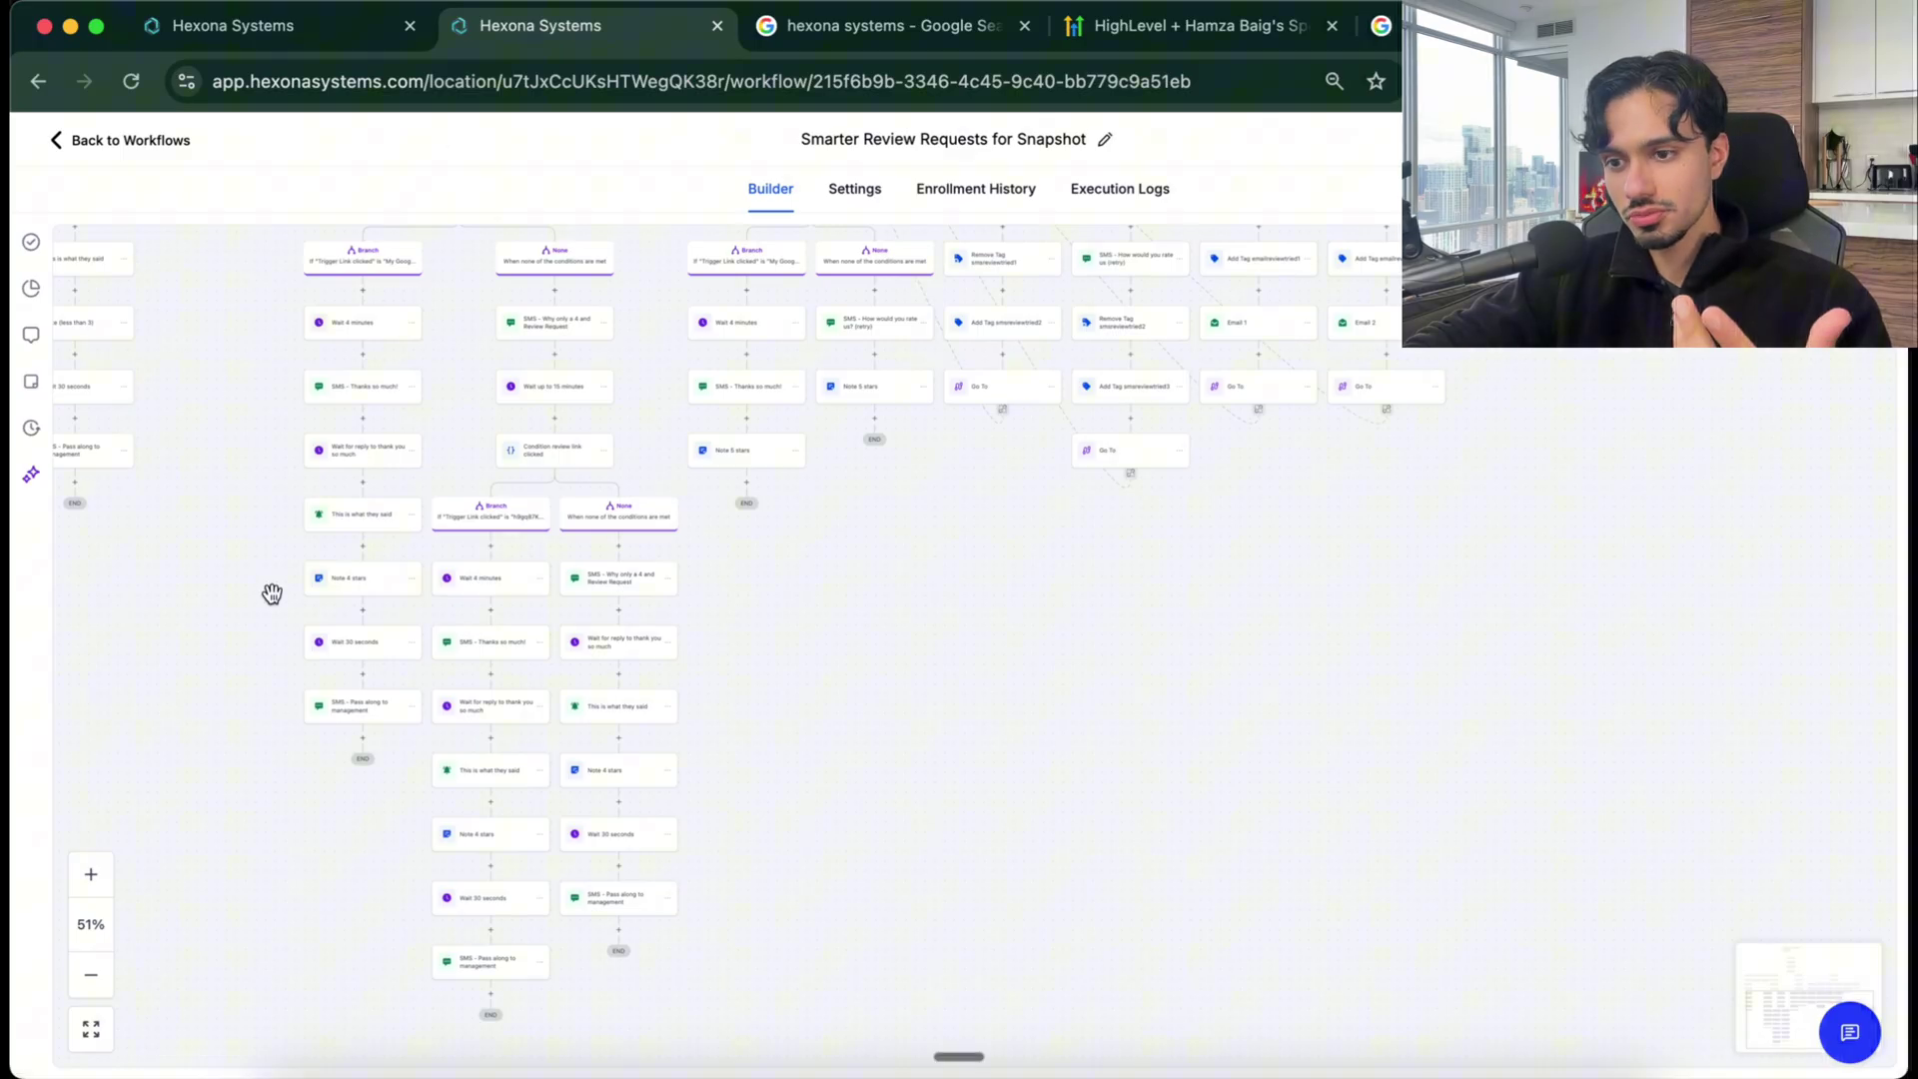
{"action": "left_click_drag", "start_coordinate": [269, 590], "coordinate": [268, 792]}
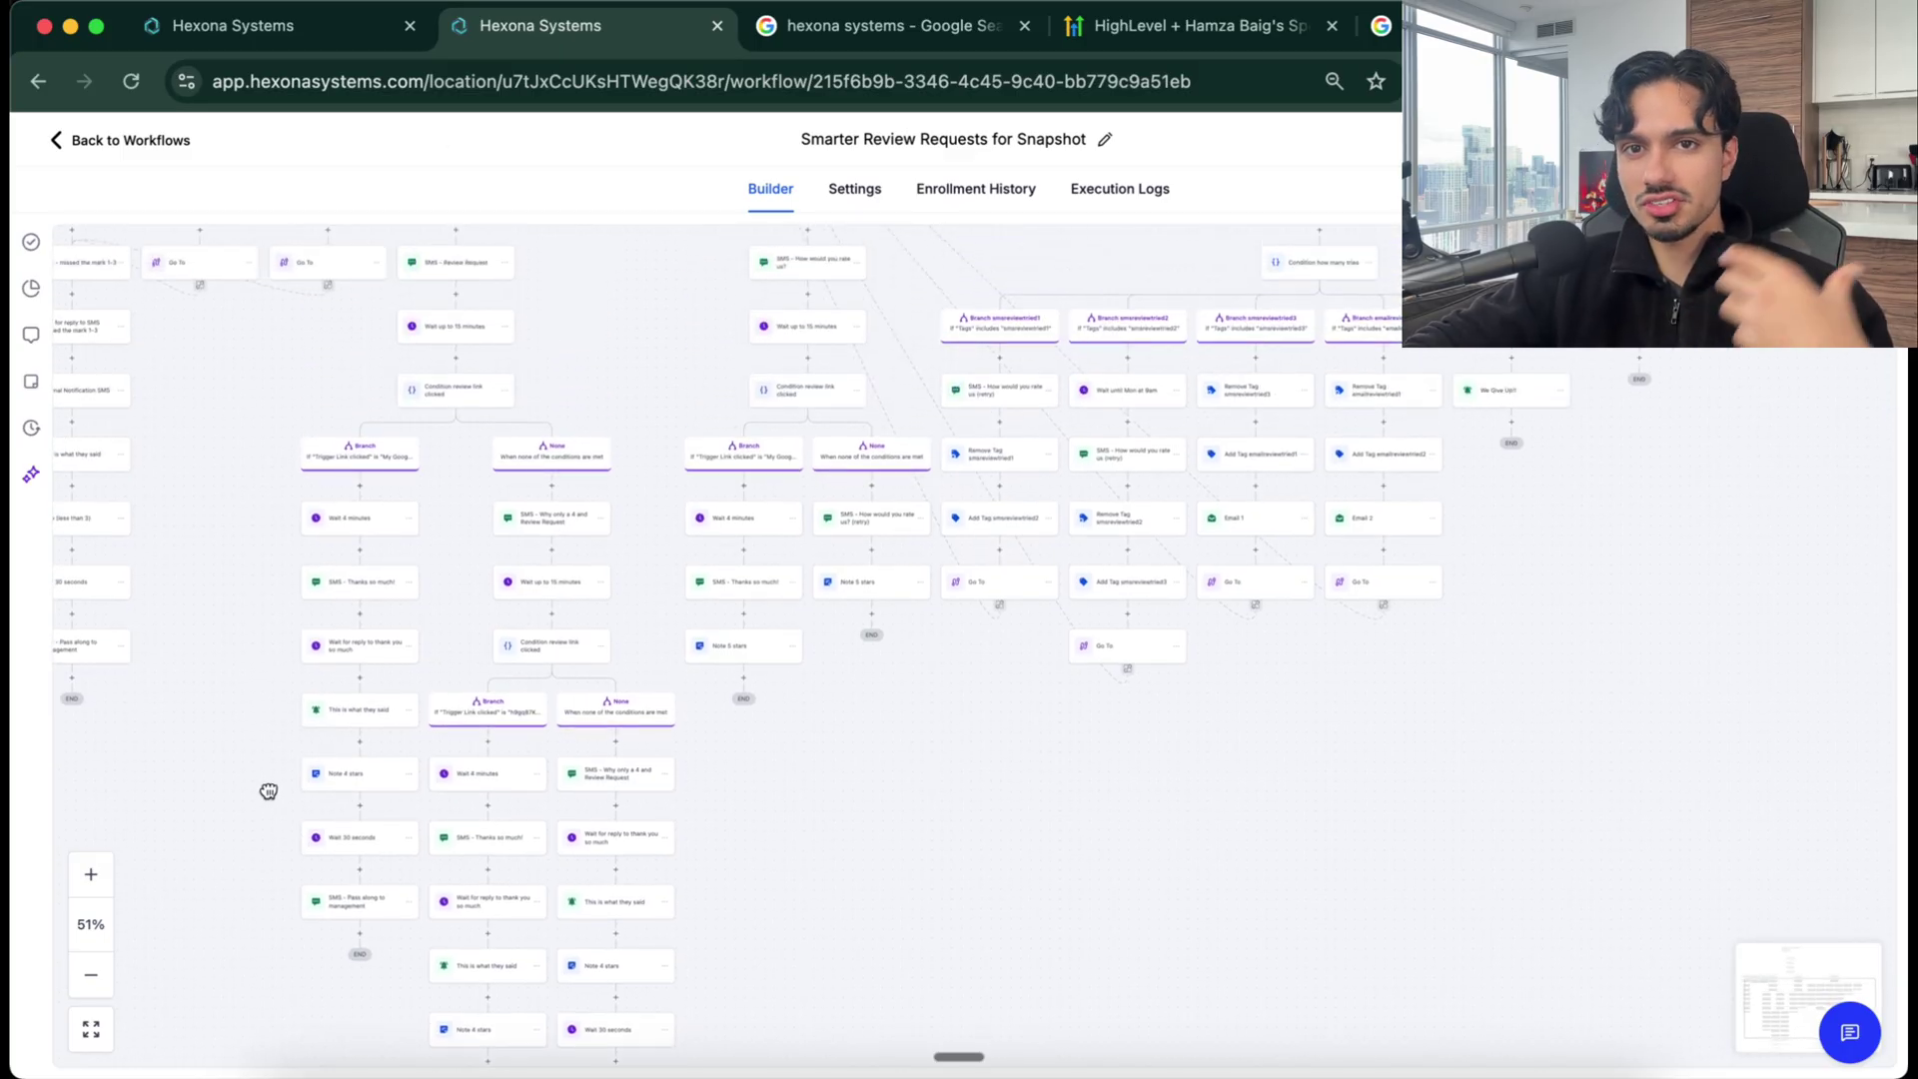